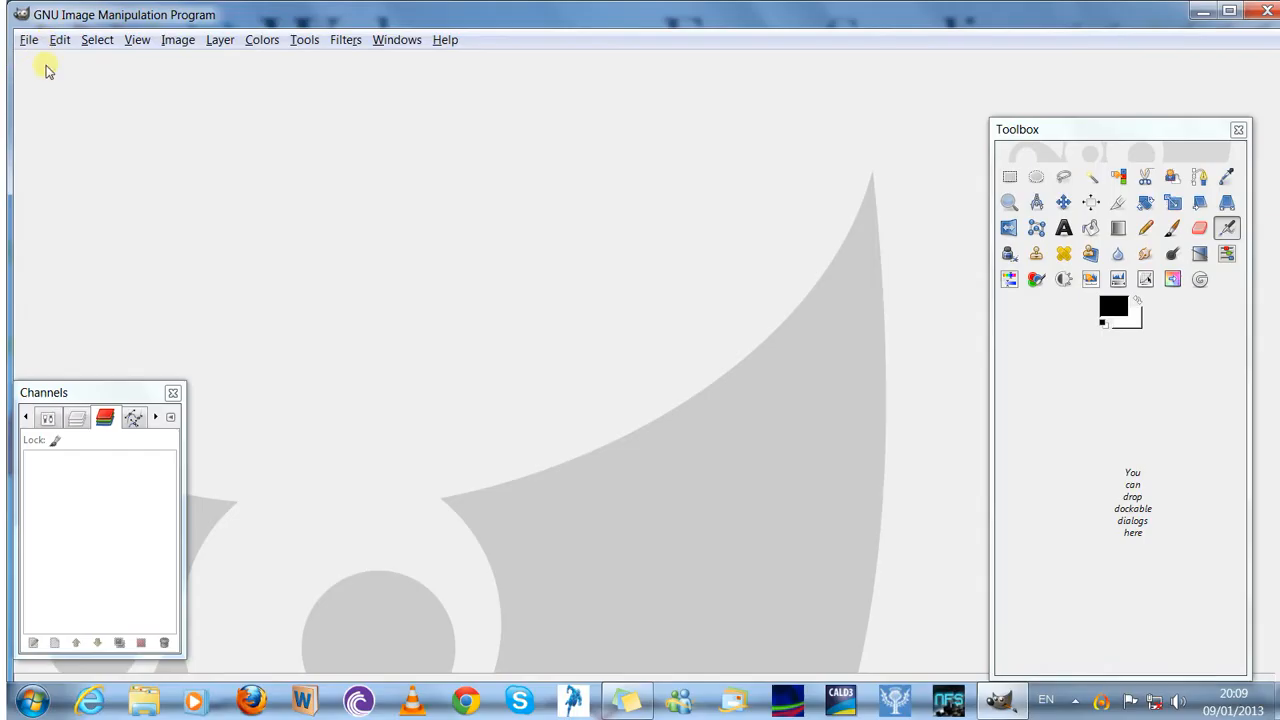
Reposition the floating dock and the Toolbox, and activate the Eraser with its tool options displayed
mouse_move(127, 397)
left_mouse_down()
mouse_move(143, 250)
mouse_move(143, 346)
left_mouse_up()
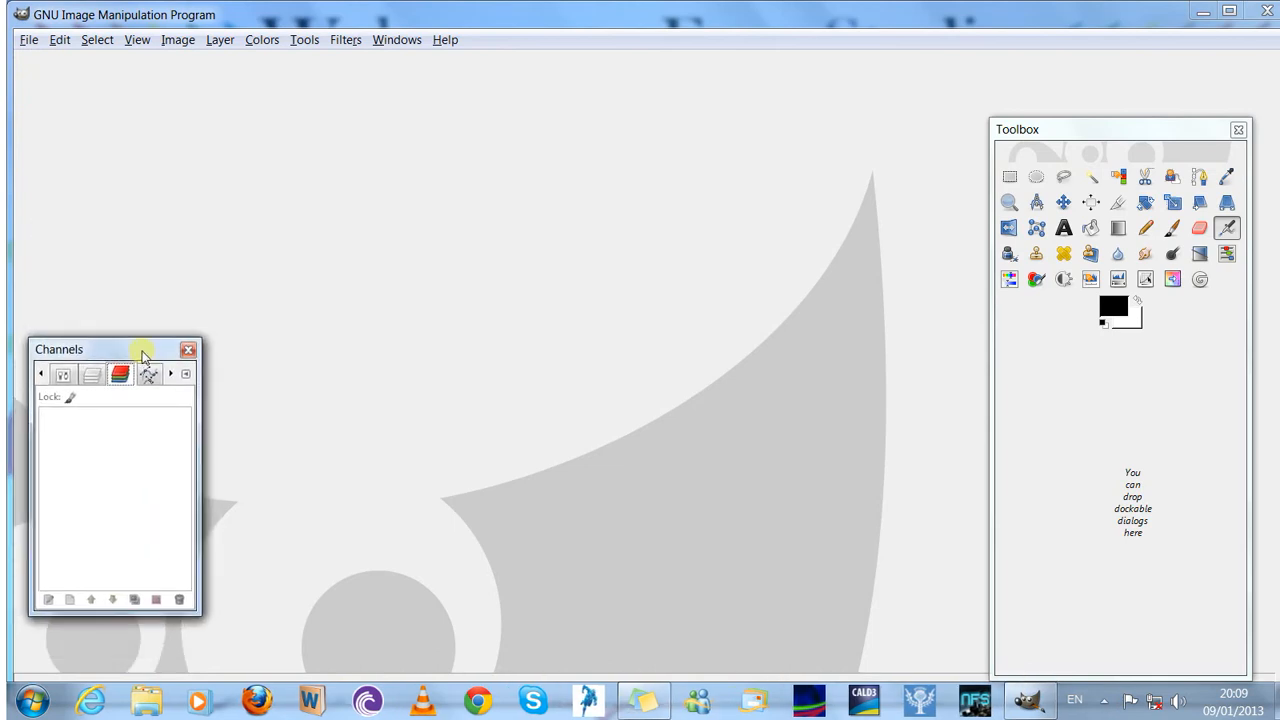
left_click(42, 376)
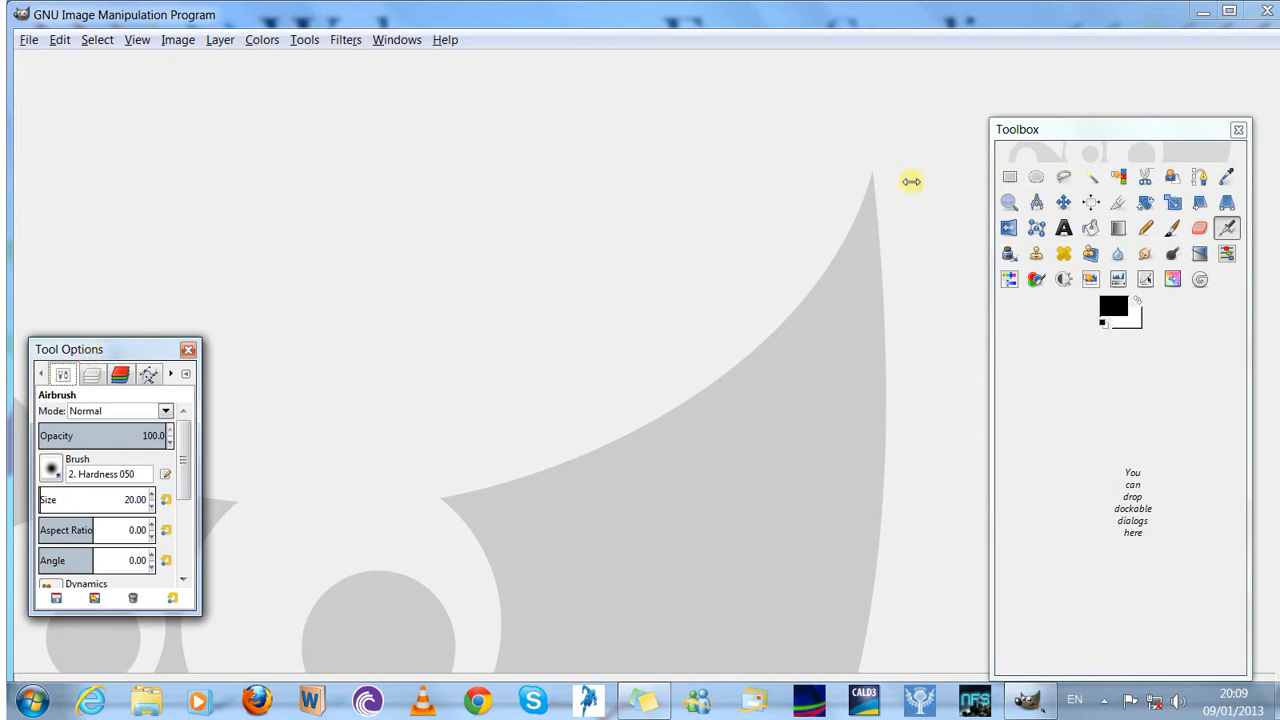
left_click_drag(1051, 128, 1034, 108)
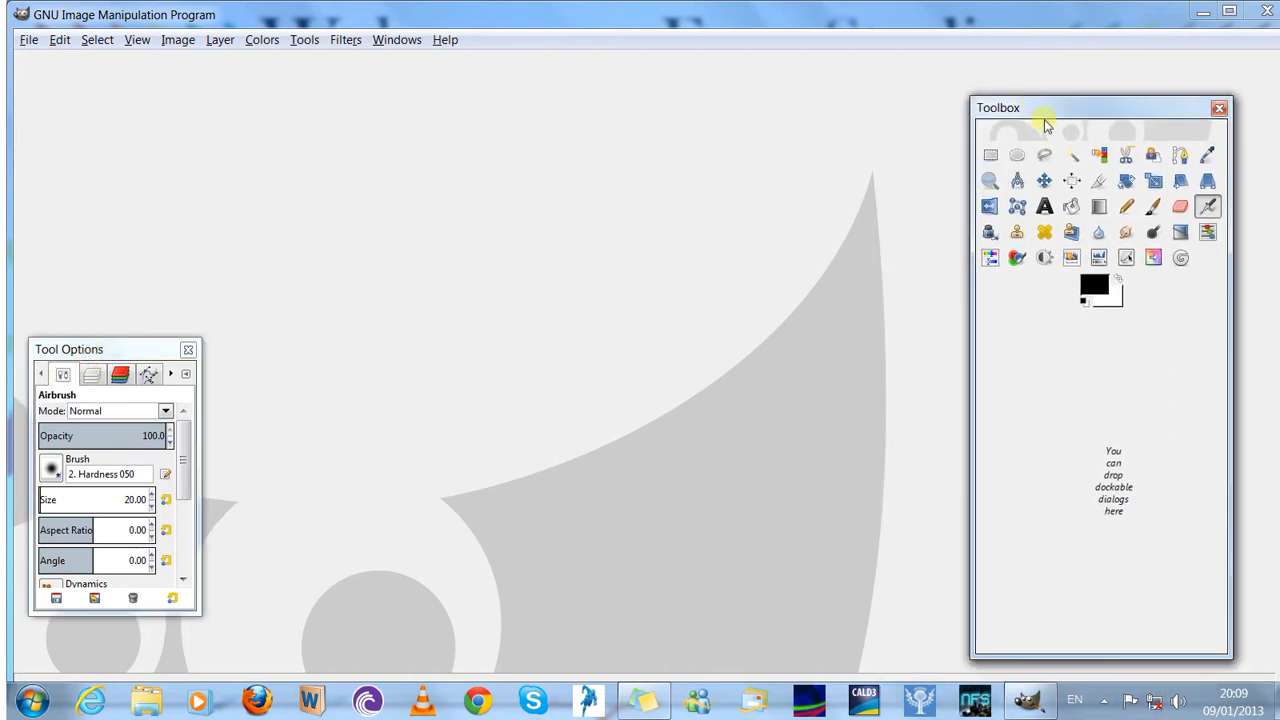
left_click(1179, 209)
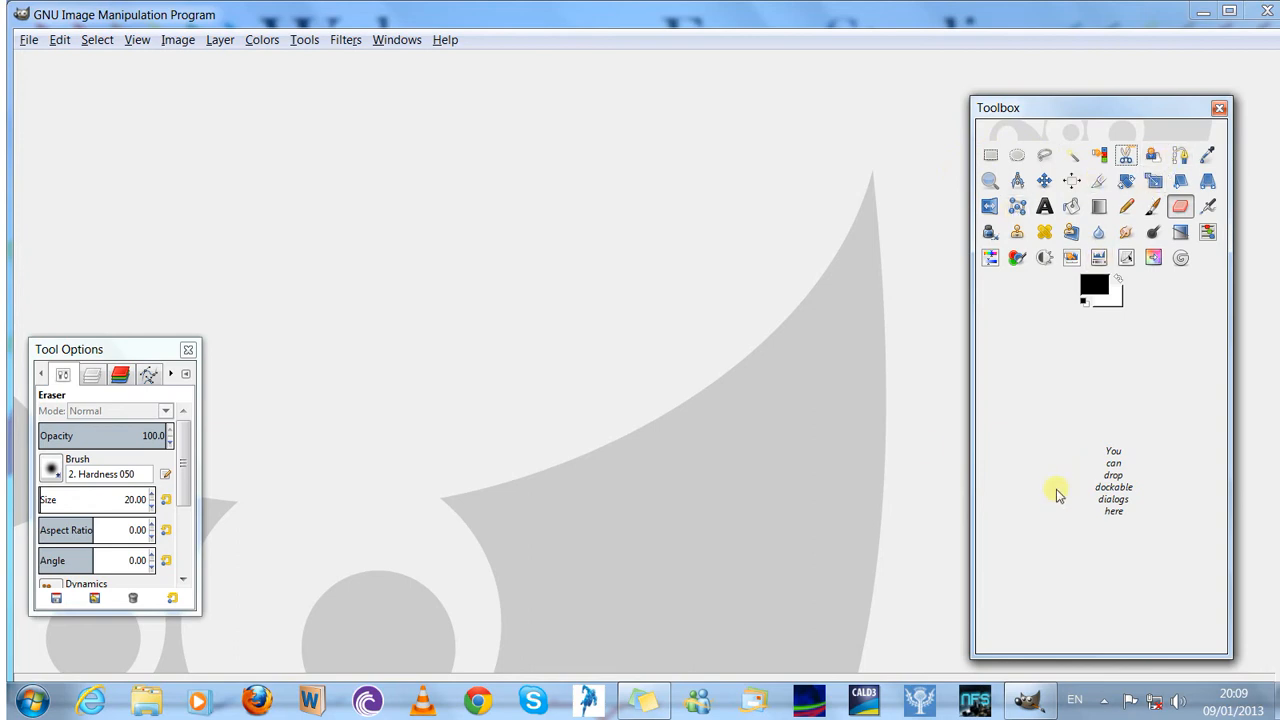
Open the image ybz (107)_001.jpg from the 2007-03 folder in Pictures
left_click(31, 43)
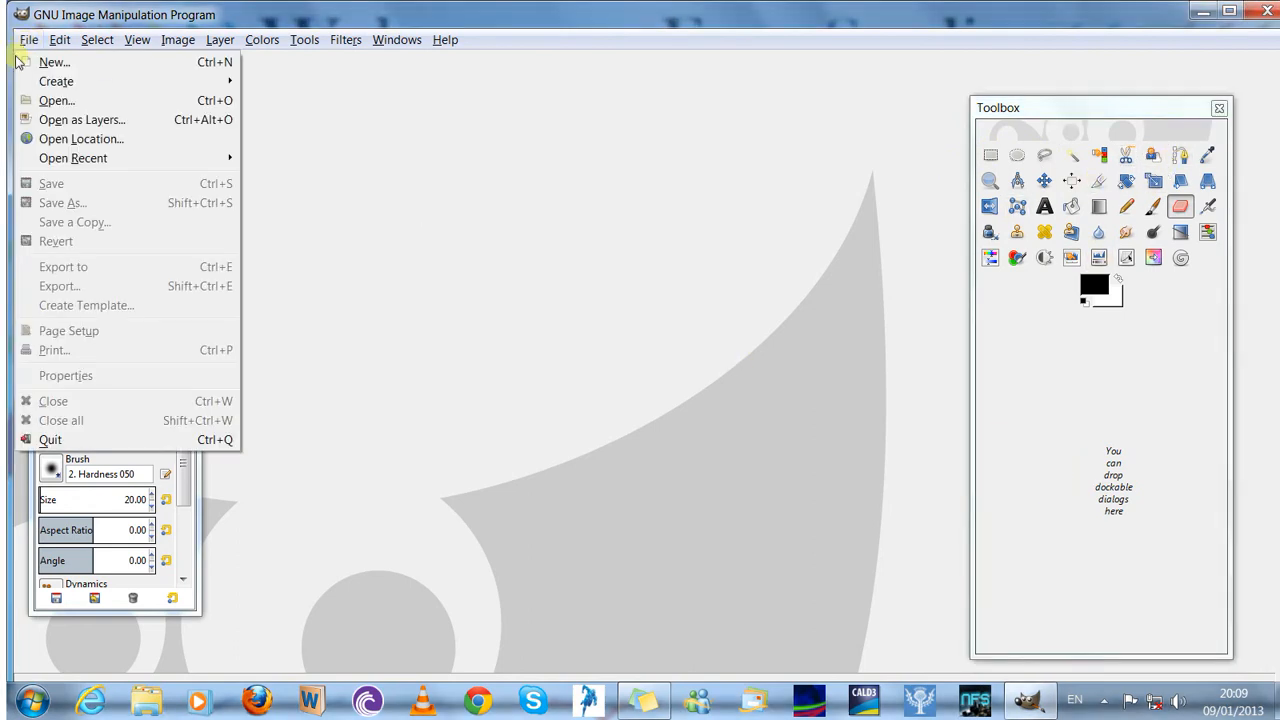
left_click(55, 101)
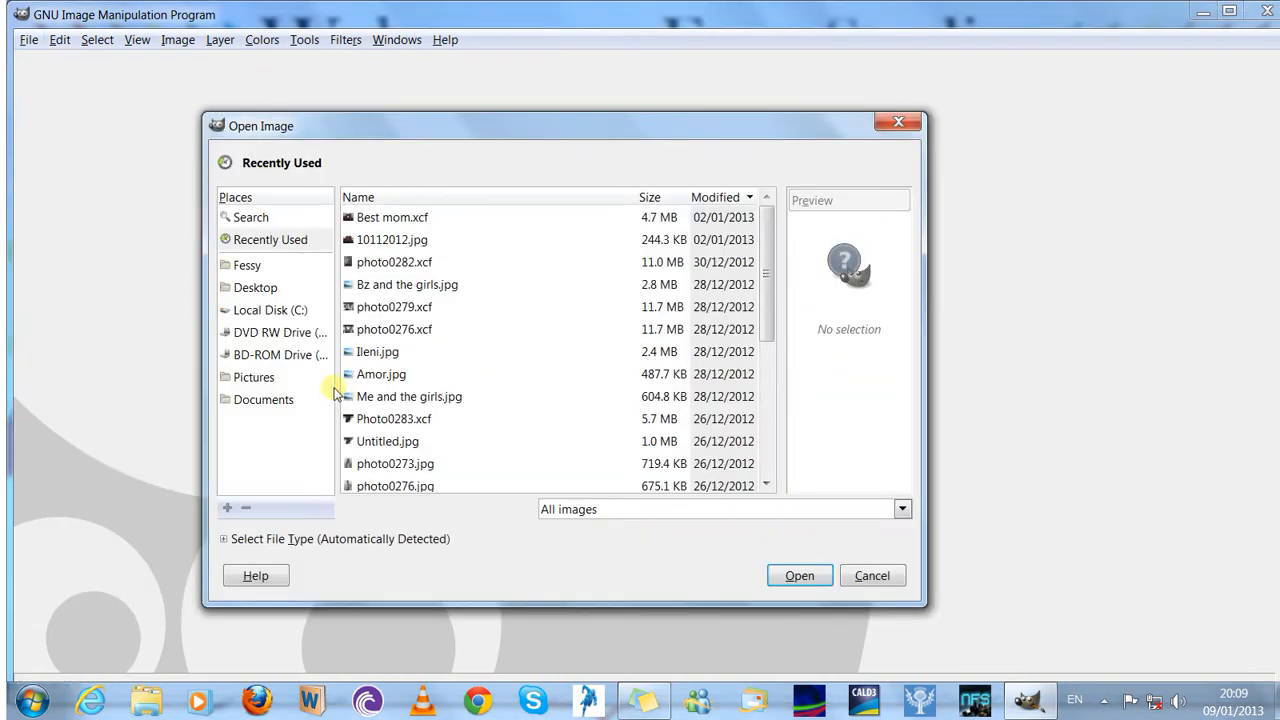
left_click(258, 381)
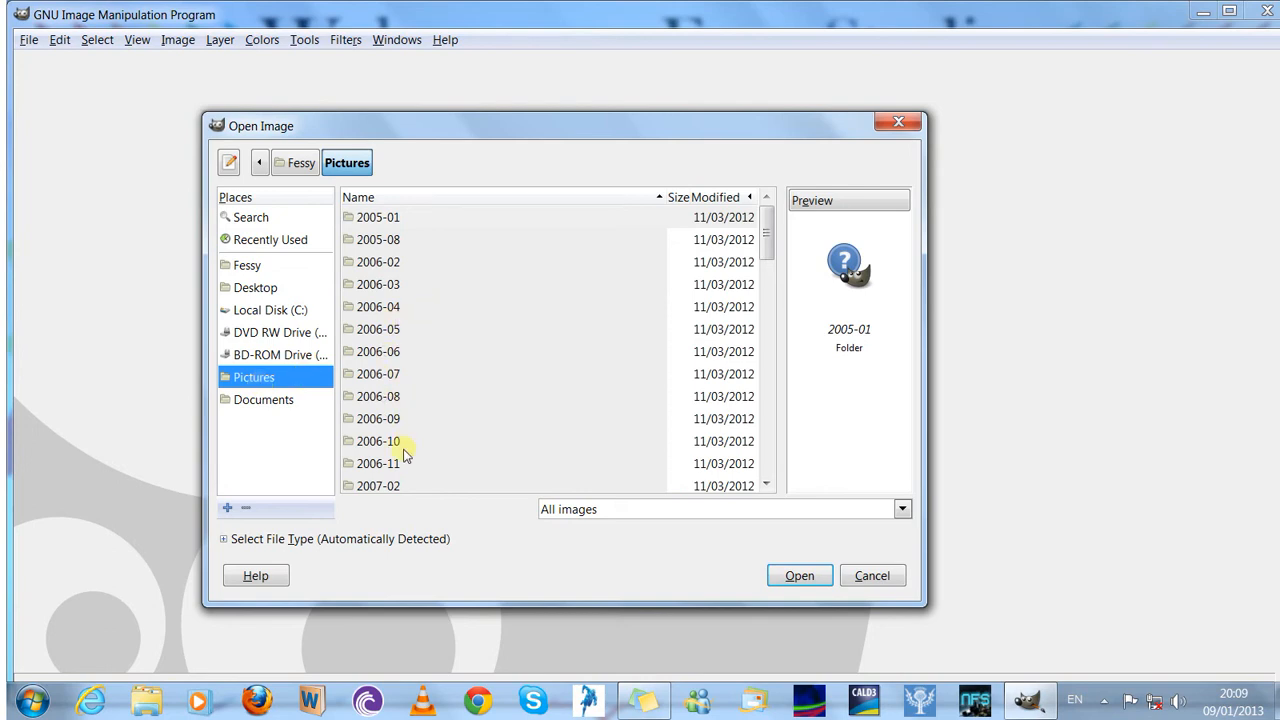
left_click_drag(773, 248, 770, 276)
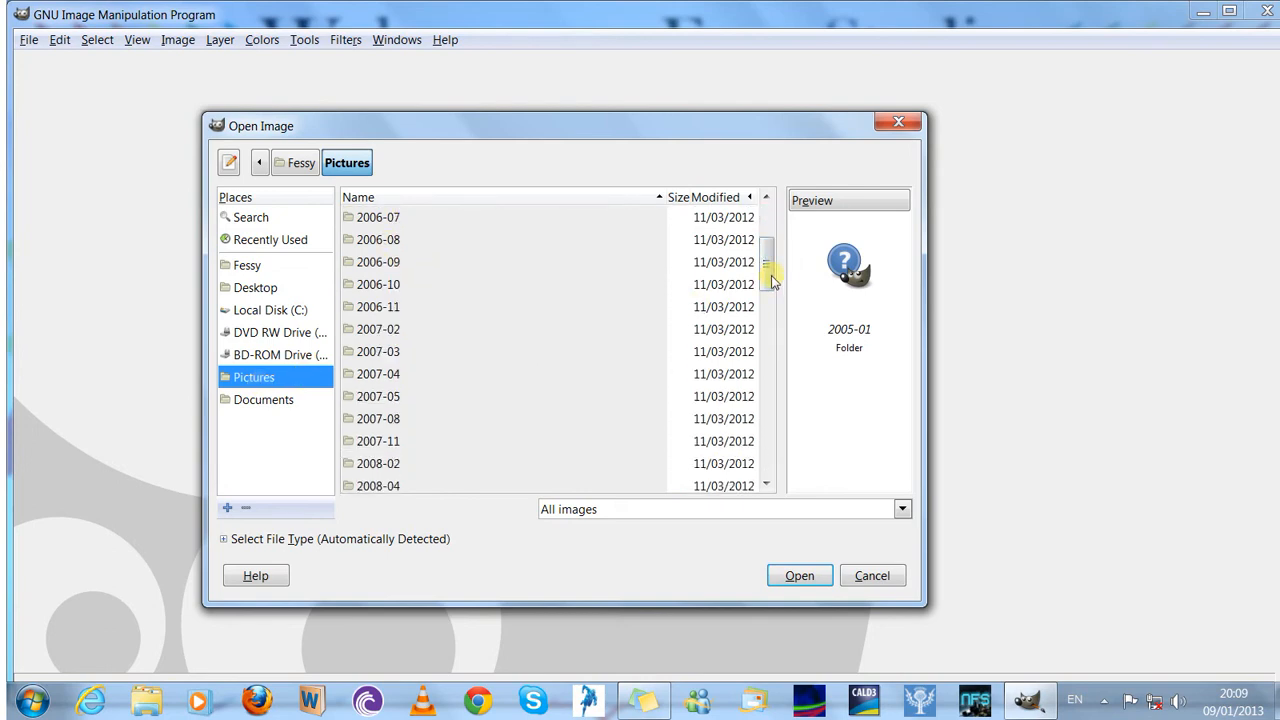
left_click(392, 356)
double_click(392, 356)
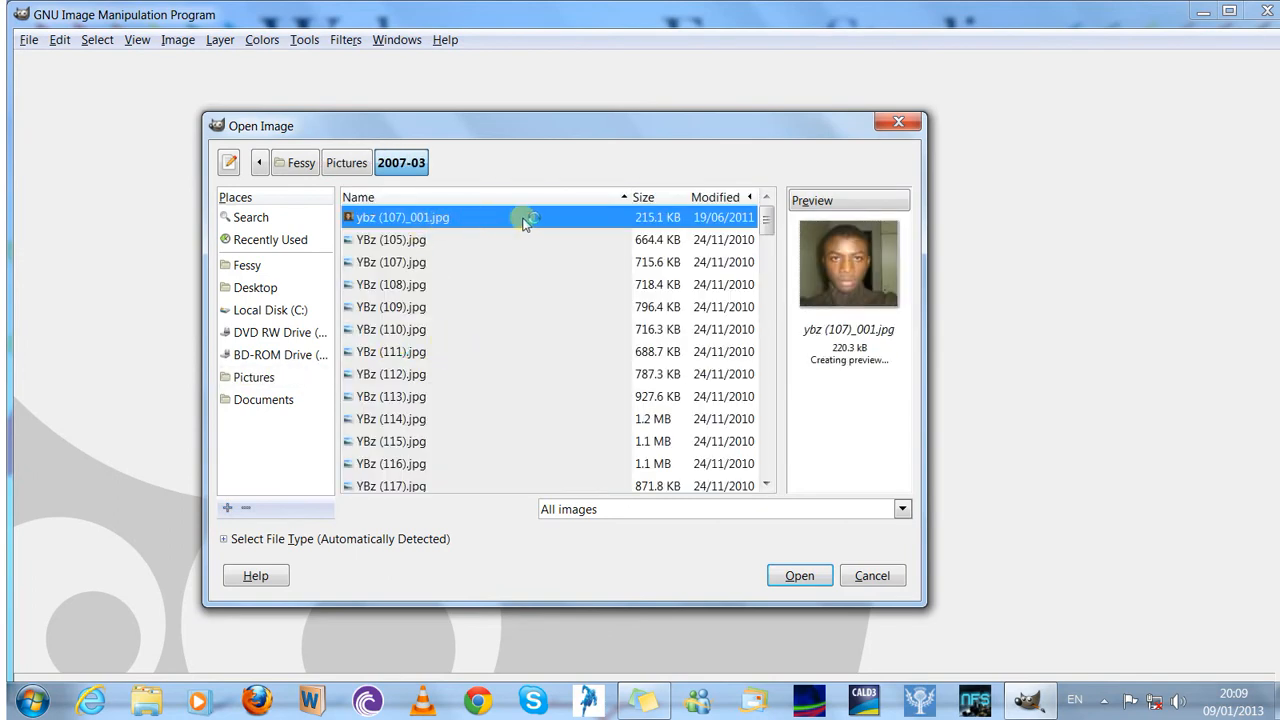
left_click(801, 576)
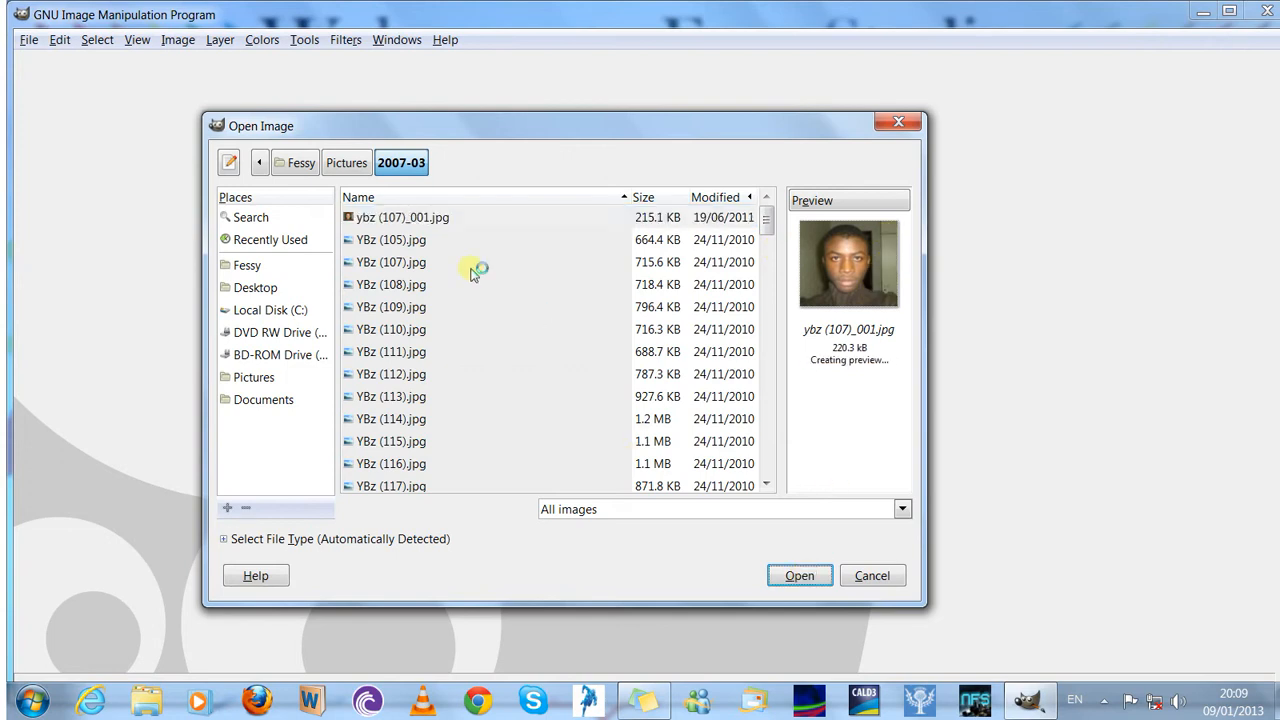
left_click(430, 216)
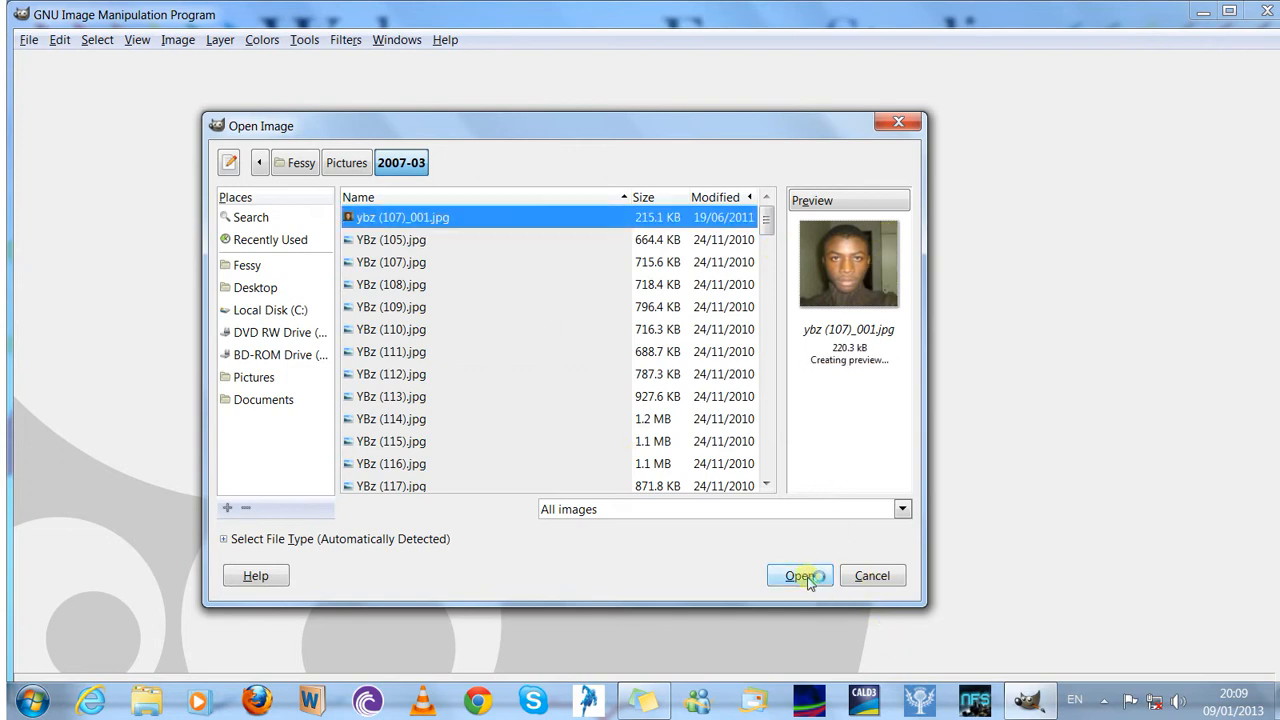
left_click(810, 576)
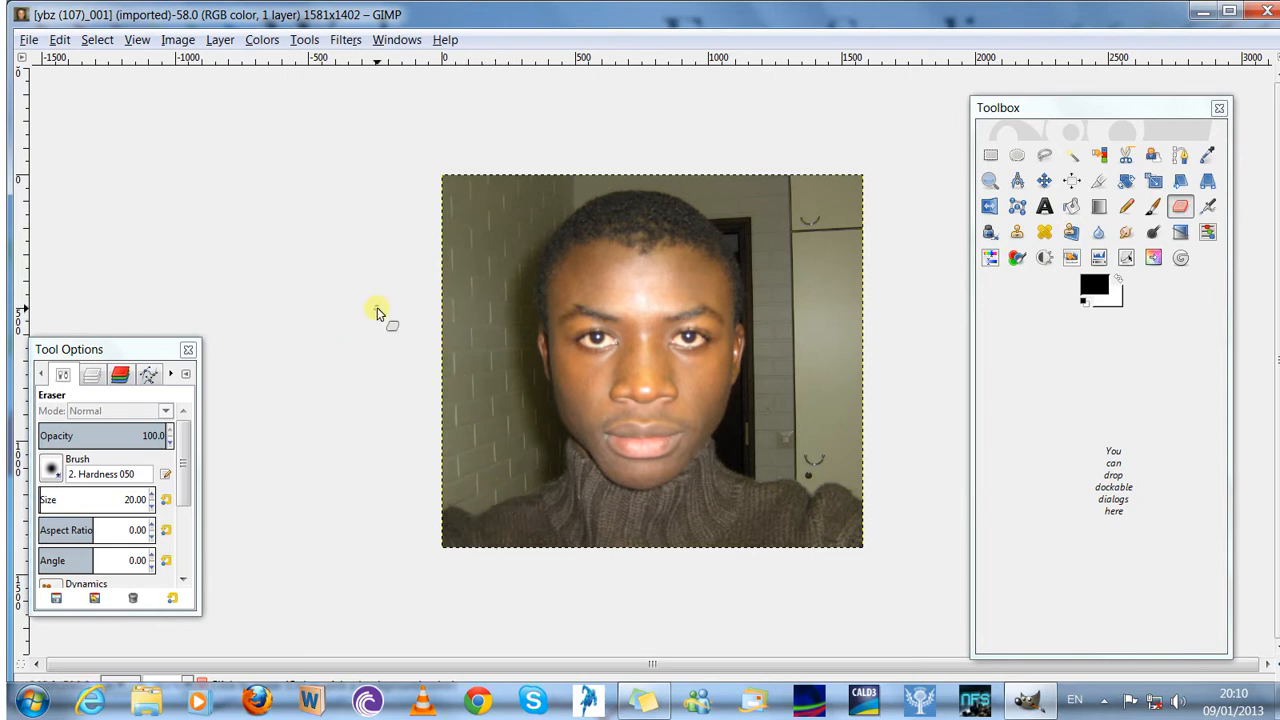
Maximize the image window and set the image zoom to 50%
left_click(1230, 11)
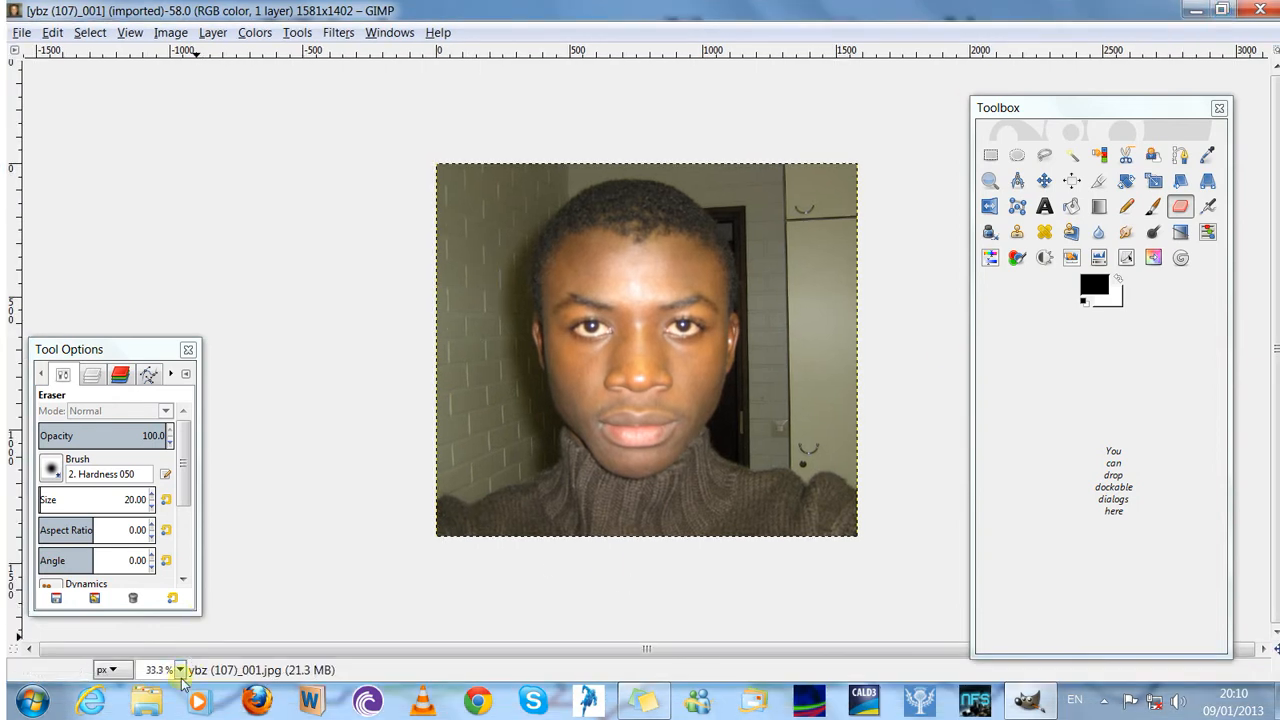
left_click(182, 672)
left_click(182, 672)
left_click(181, 672)
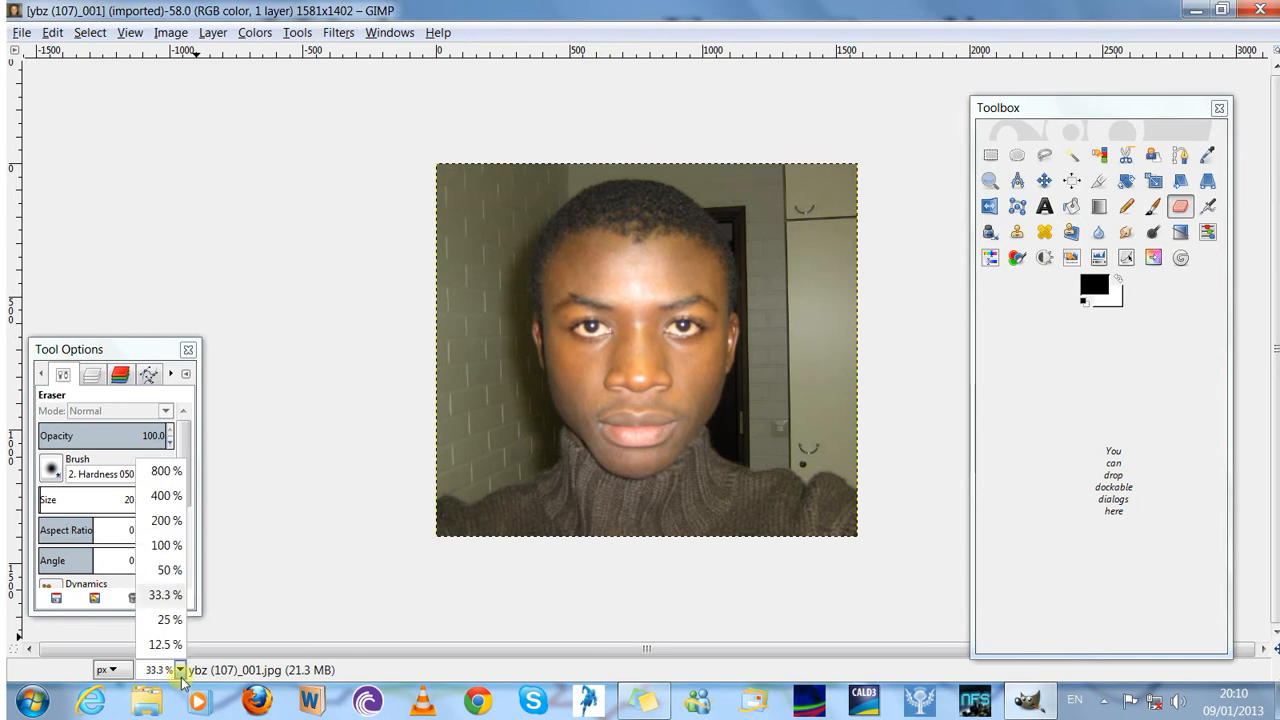
left_click(165, 570)
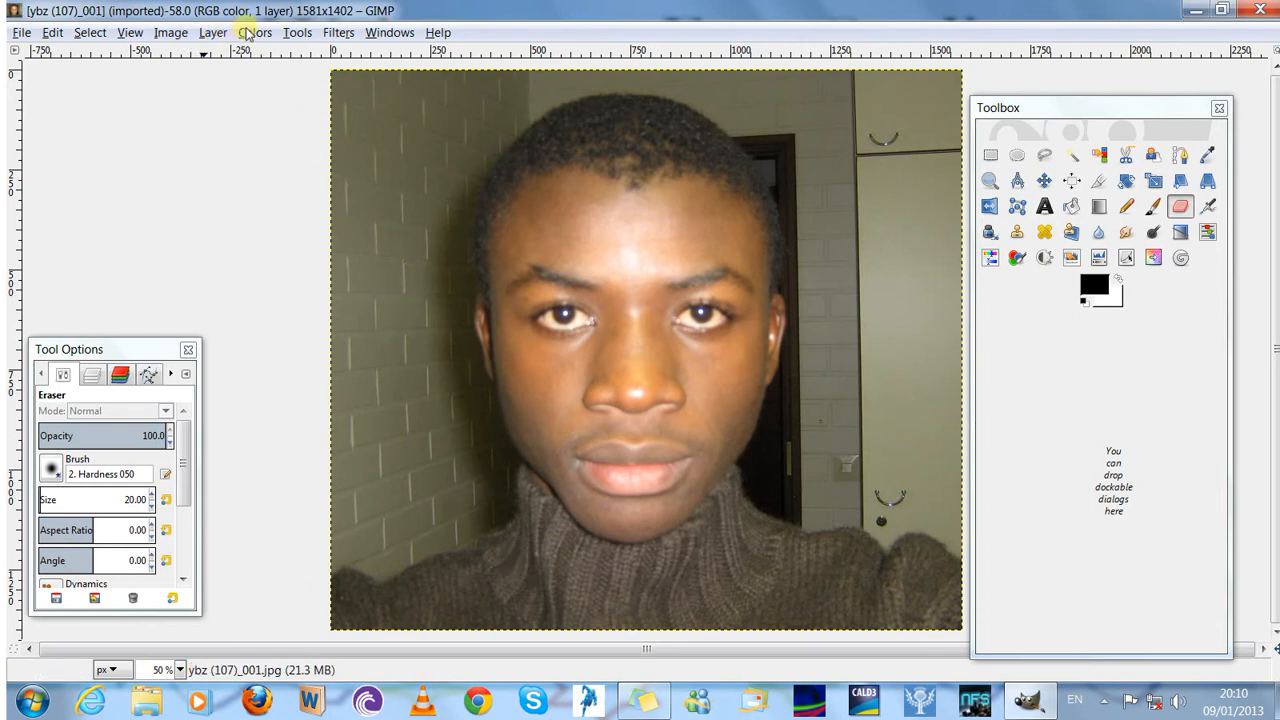
left_click(131, 36)
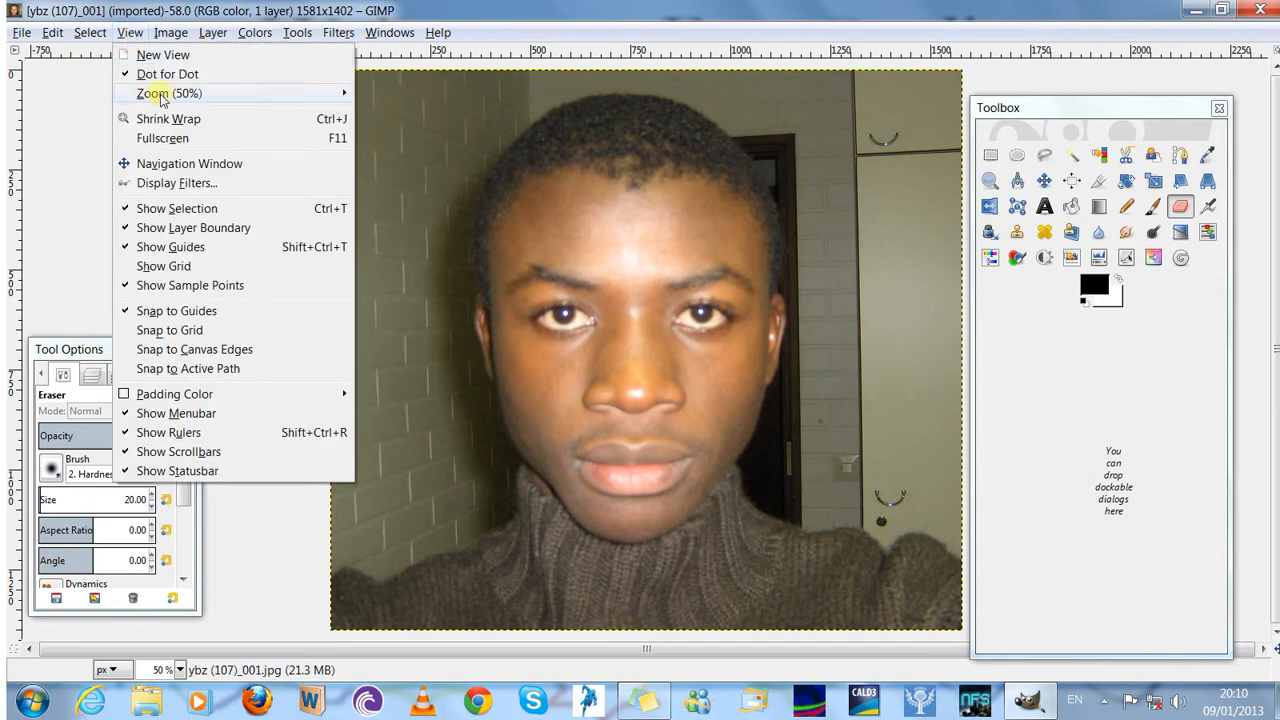
mouse_move(268, 100)
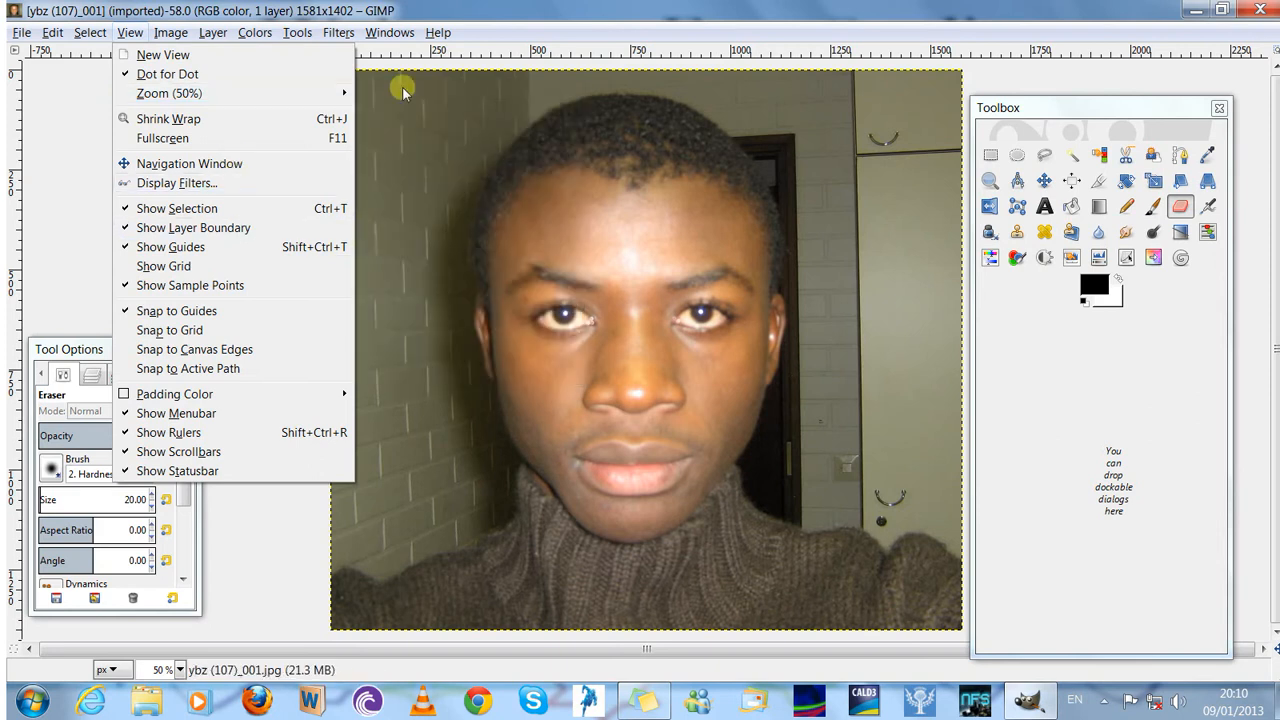
mouse_move(442, 30)
left_click(455, 9)
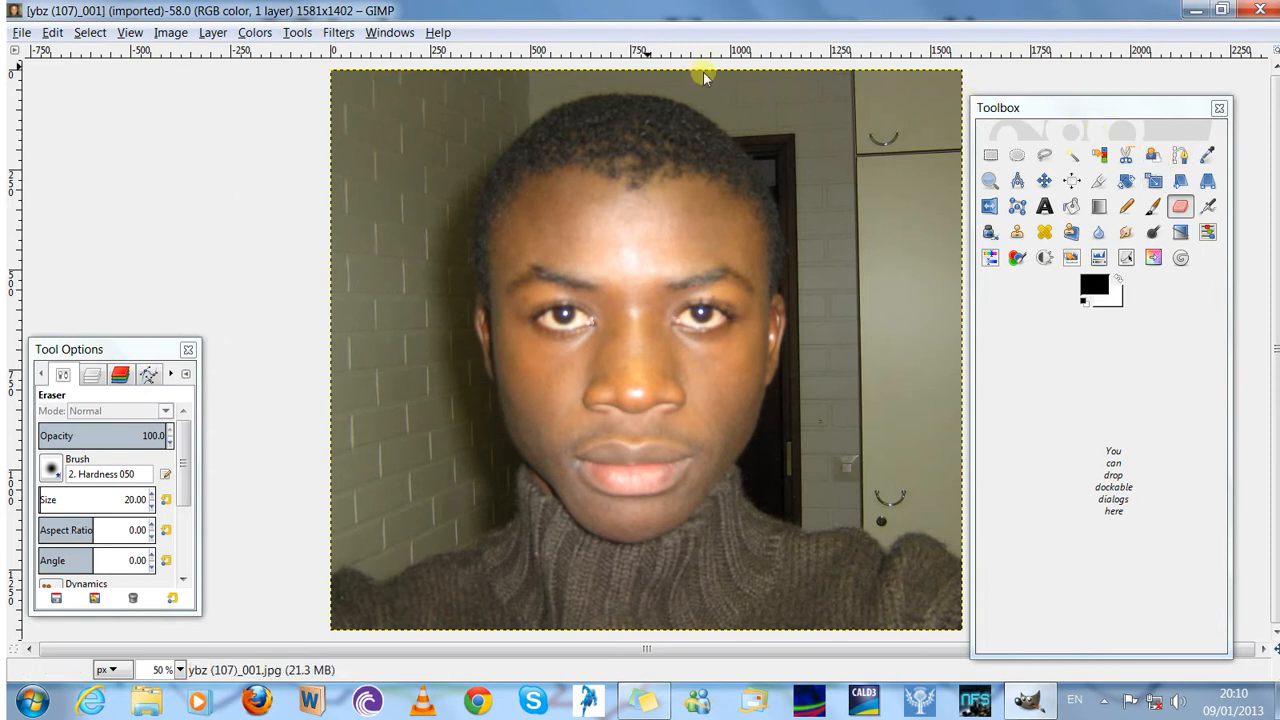
Show the layers list and add an alpha channel to the photo layer
left_click(95, 376)
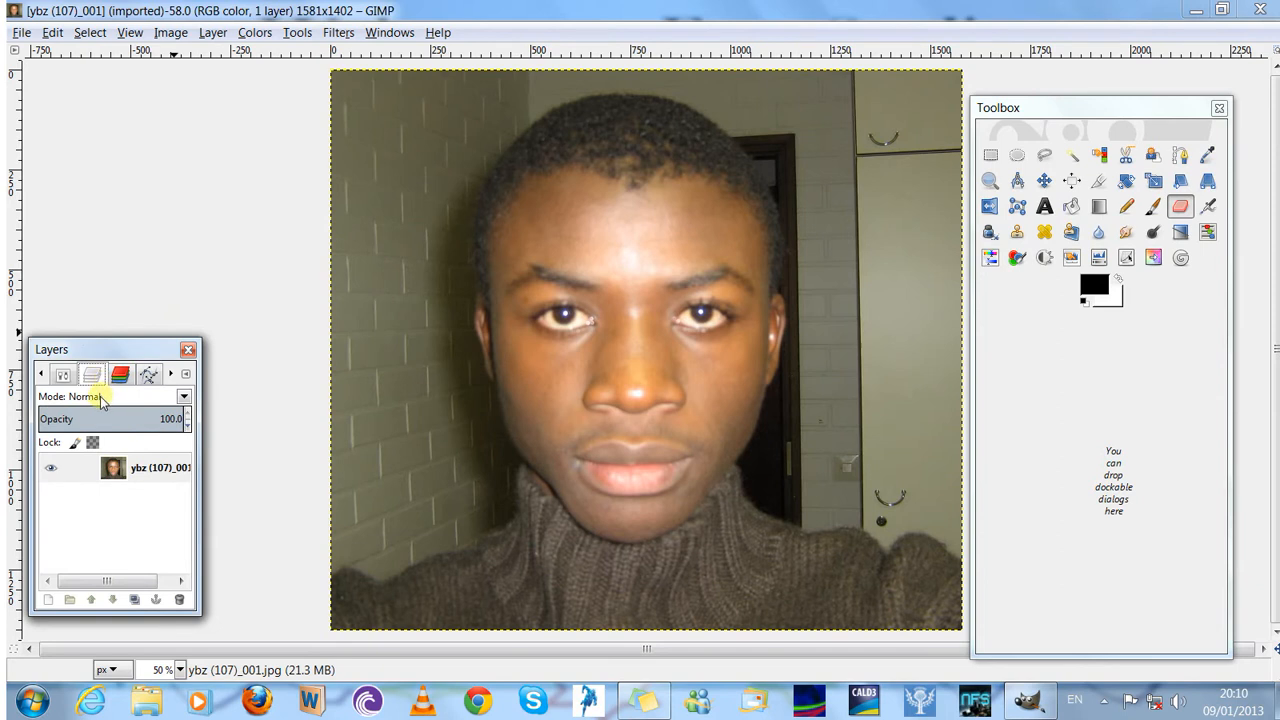
left_click(100, 468)
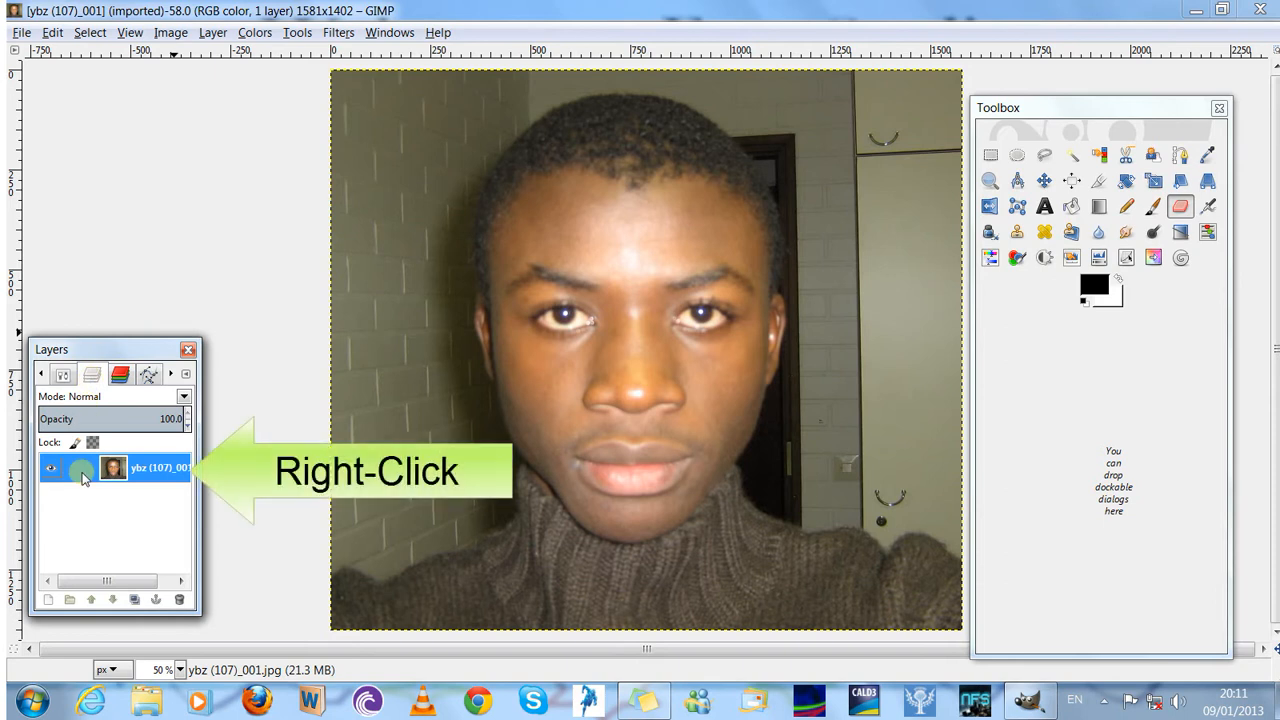
right_click(83, 476)
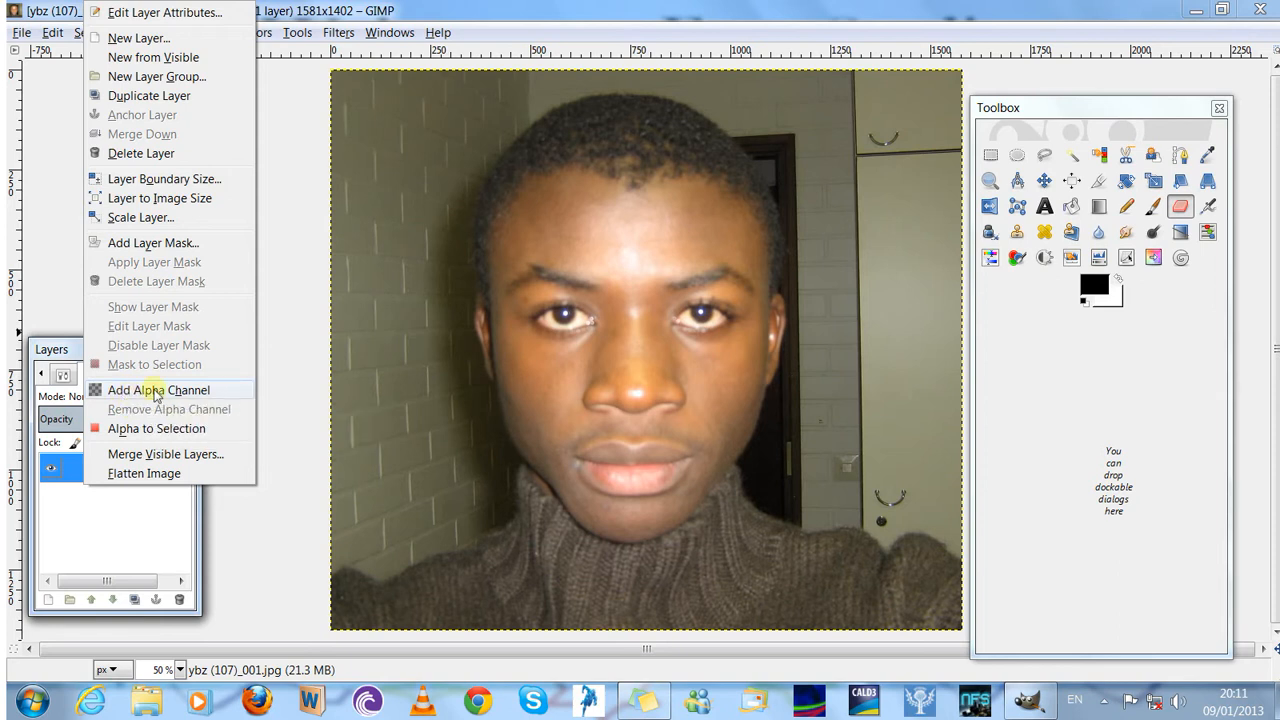
left_click(73, 468)
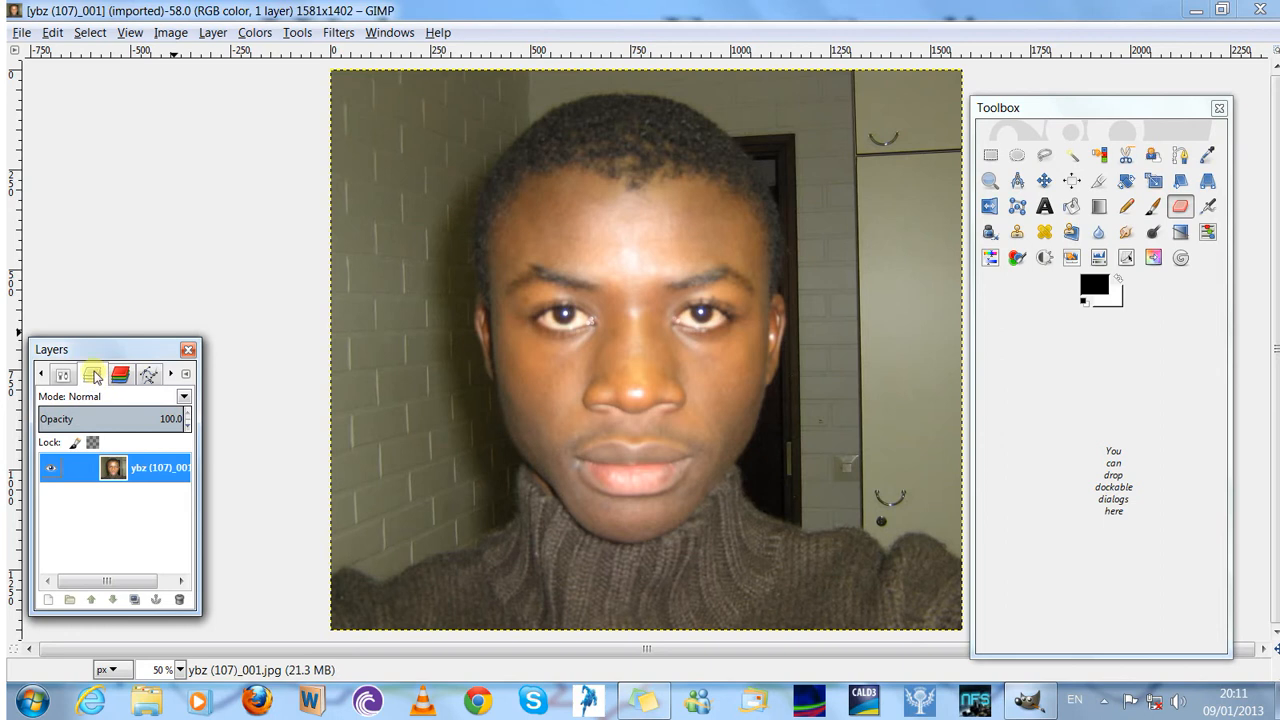
right_click(84, 475)
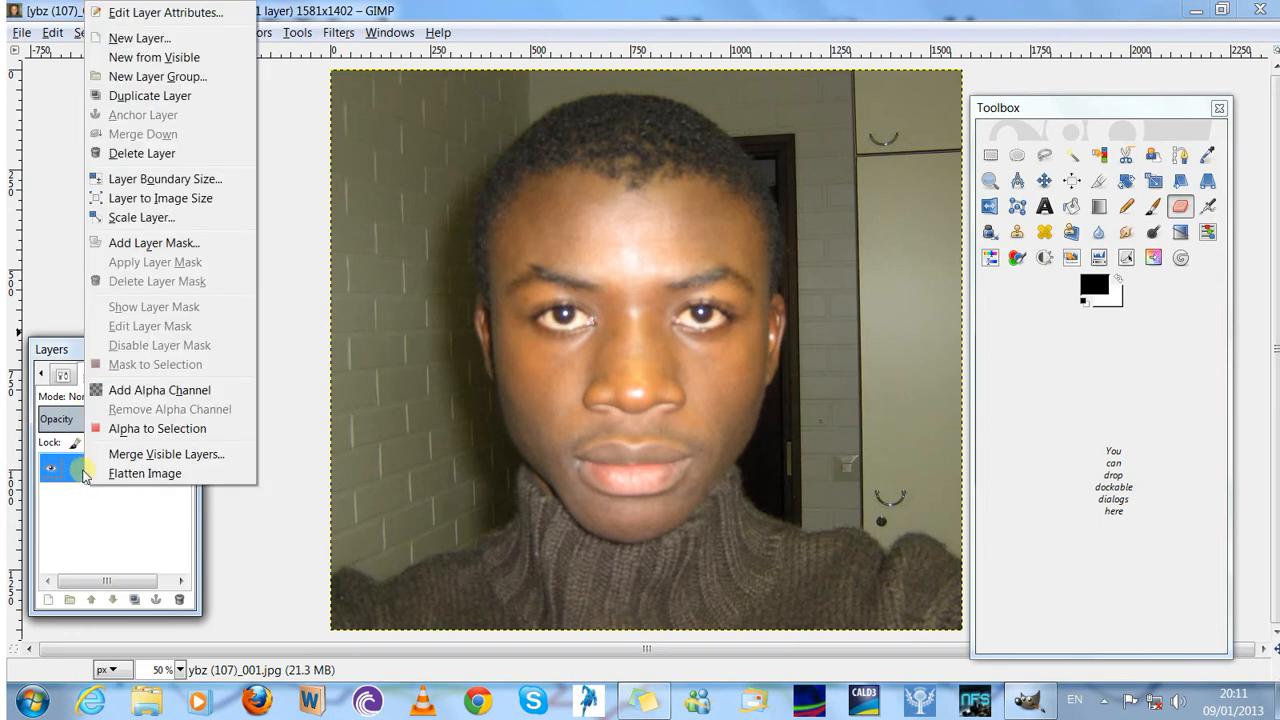
left_click(155, 392)
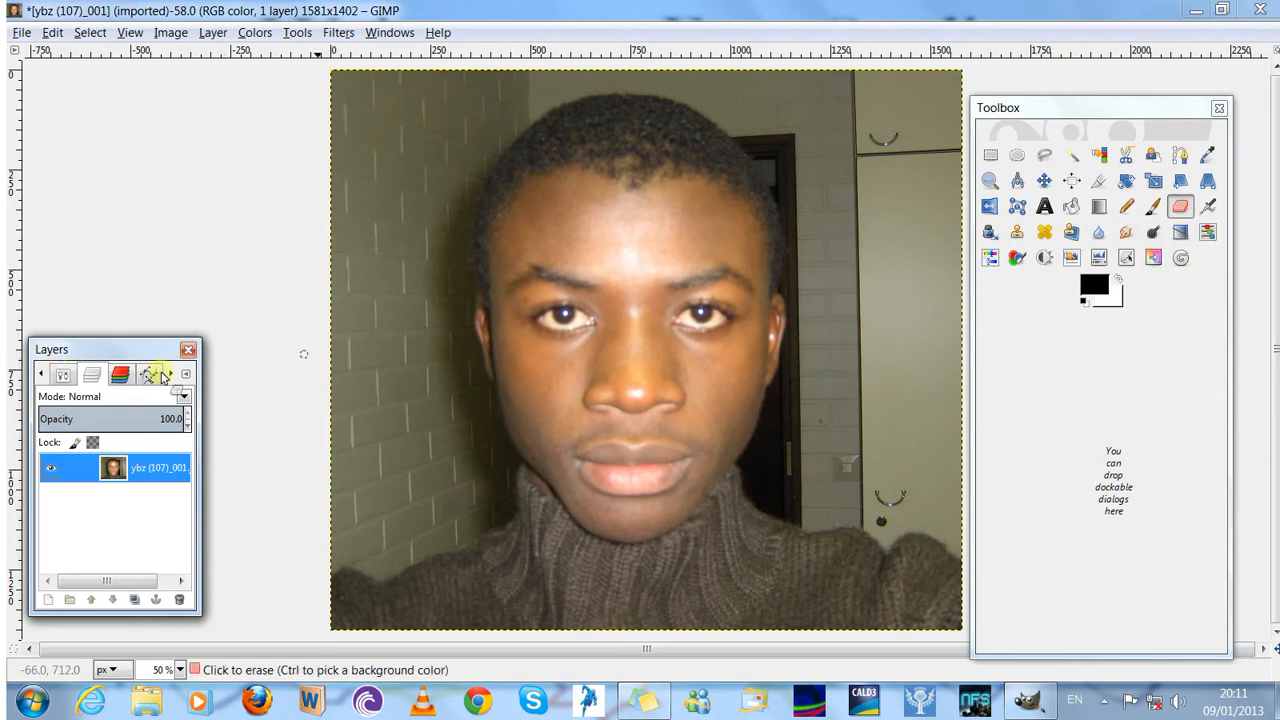
Erase a small test patch on the brick wall beside the head, and undo it
mouse_move(398, 302)
left_mouse_down()
mouse_move(415, 240)
mouse_move(382, 265)
mouse_move(410, 252)
mouse_move(397, 283)
mouse_move(399, 245)
mouse_move(388, 255)
mouse_move(395, 270)
mouse_move(401, 254)
mouse_move(391, 287)
mouse_move(409, 243)
left_mouse_up()
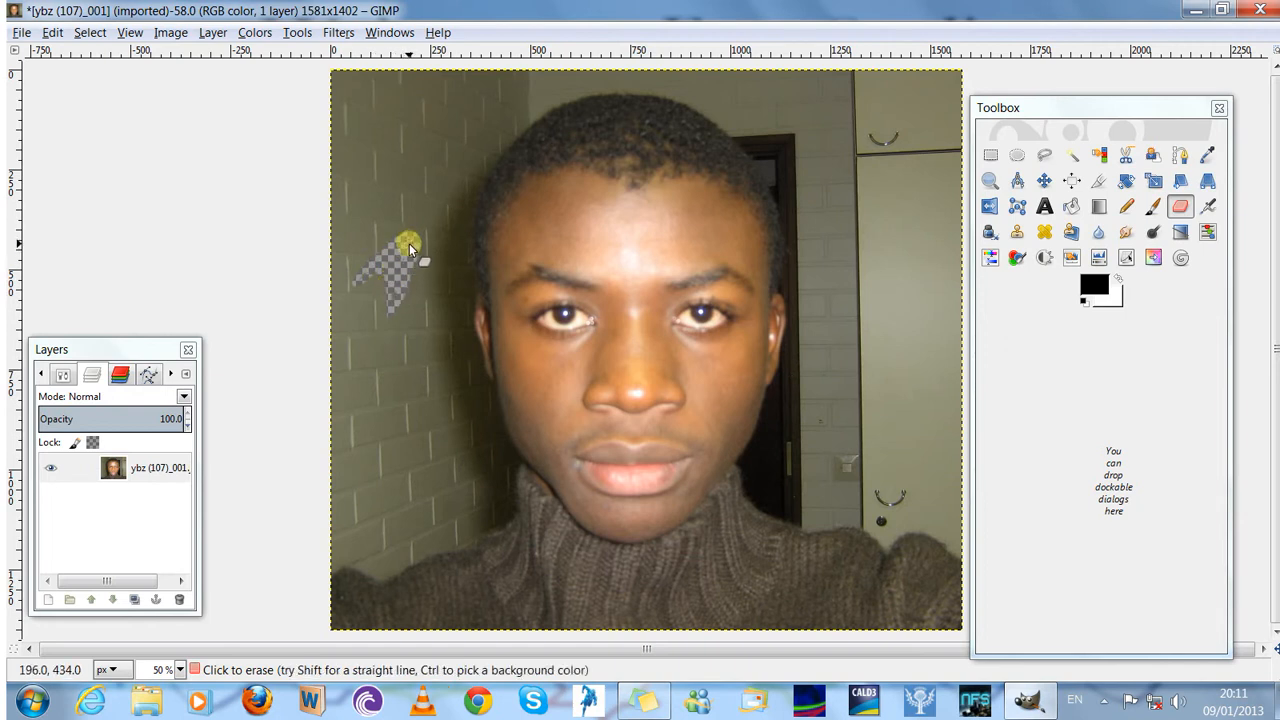
left_click_drag(396, 289, 392, 298)
left_click(52, 32)
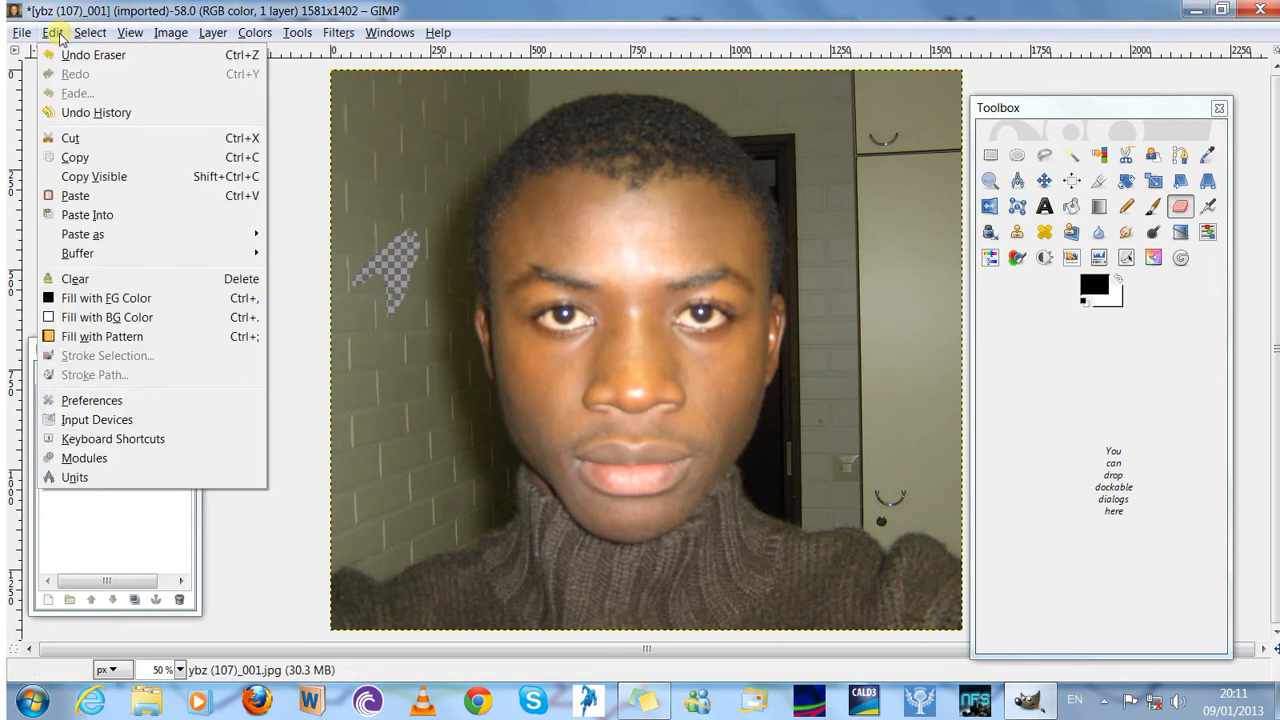
left_click(70, 56)
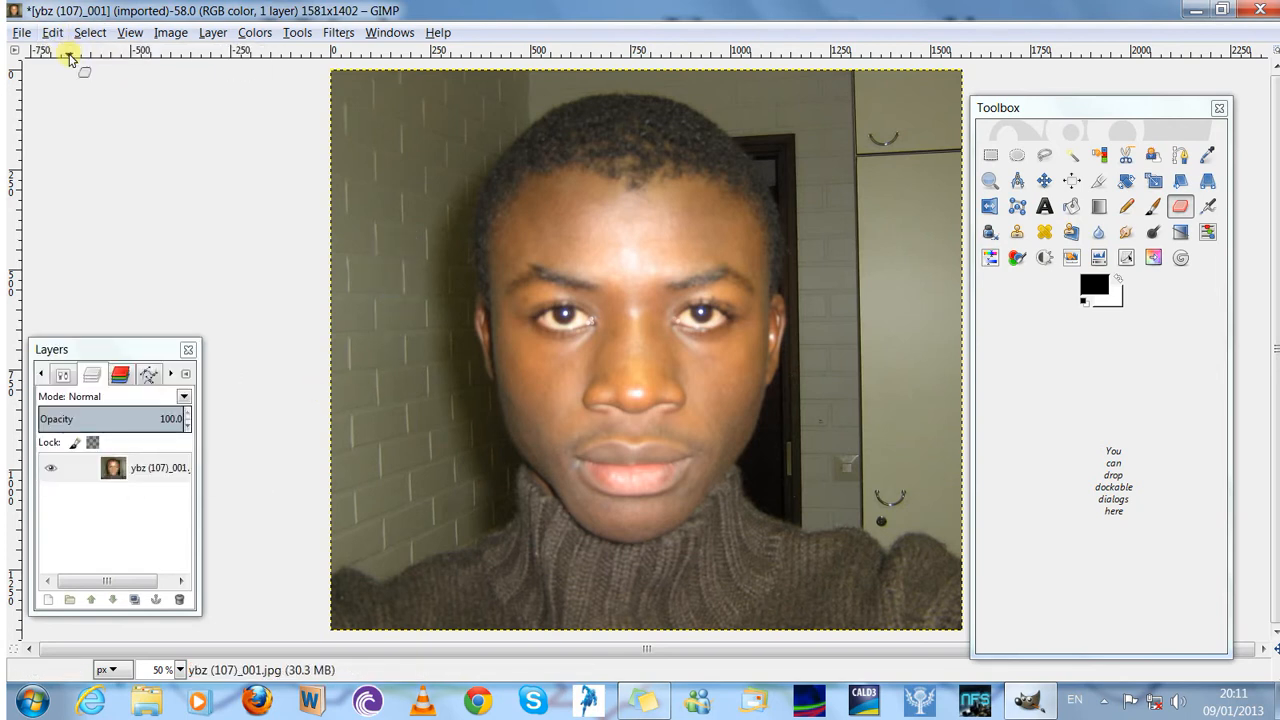
Remove the photo layer's alpha channel and erase a small test patch on the brick wall
left_click(92, 476)
right_click(92, 476)
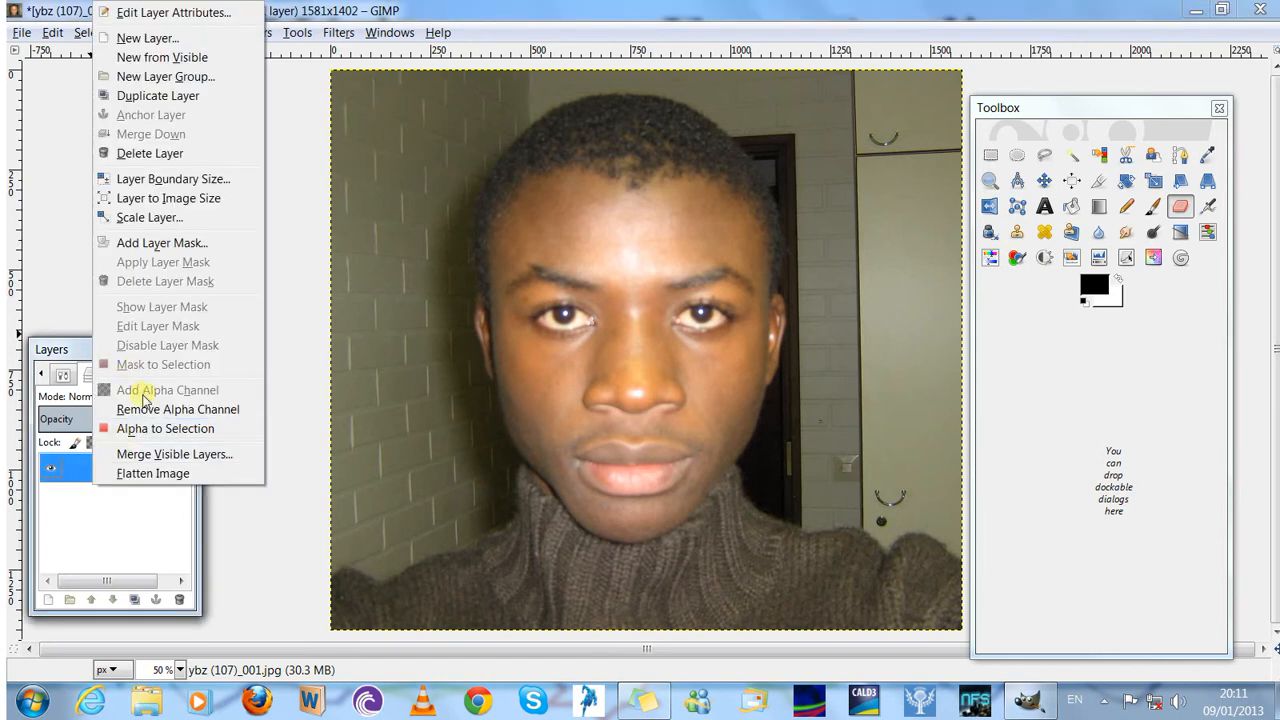
left_click(143, 409)
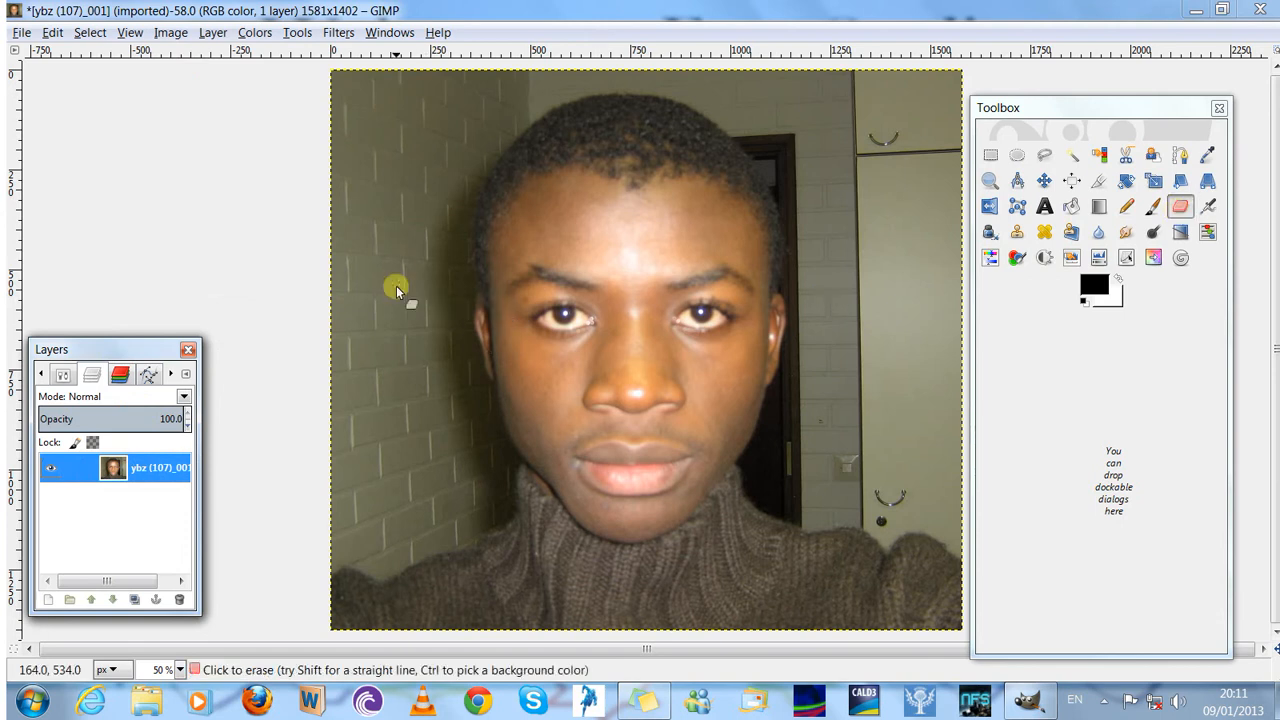
left_click_drag(394, 306, 400, 257)
left_click_drag(404, 256, 391, 299)
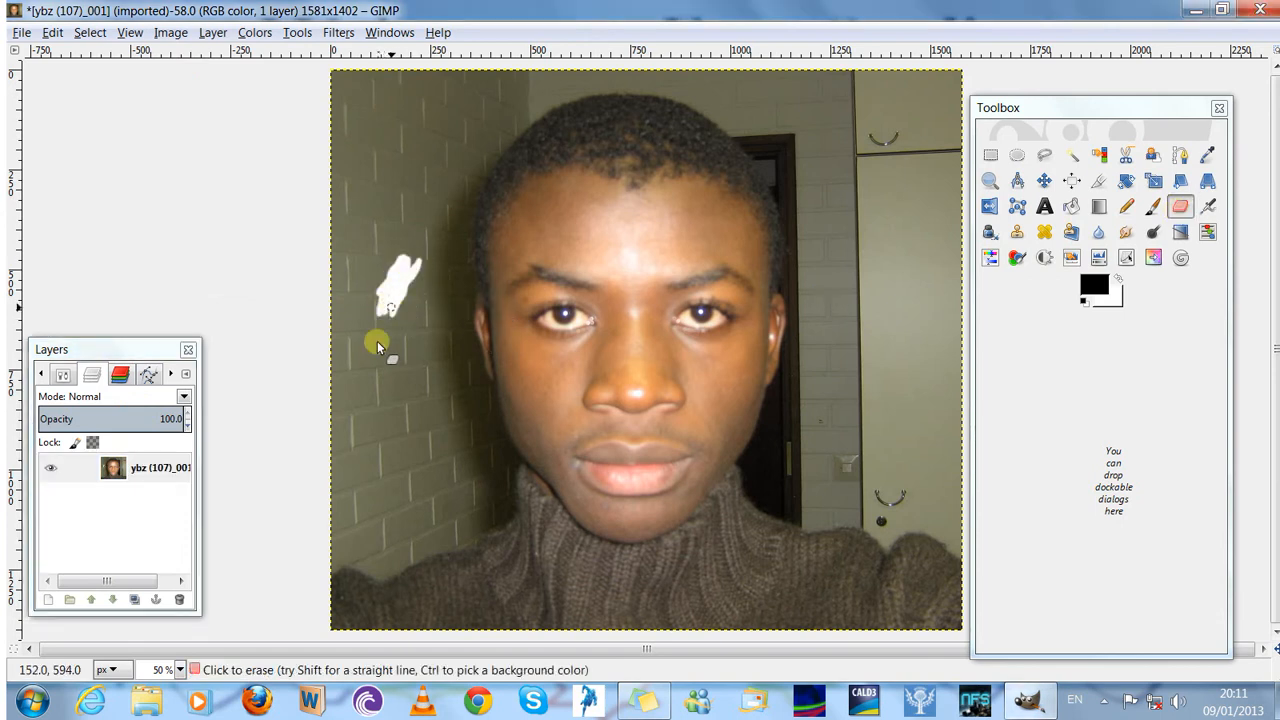
Undo the last eraser strokes and add an alpha channel to the photo layer again
left_click(52, 32)
left_click(70, 55)
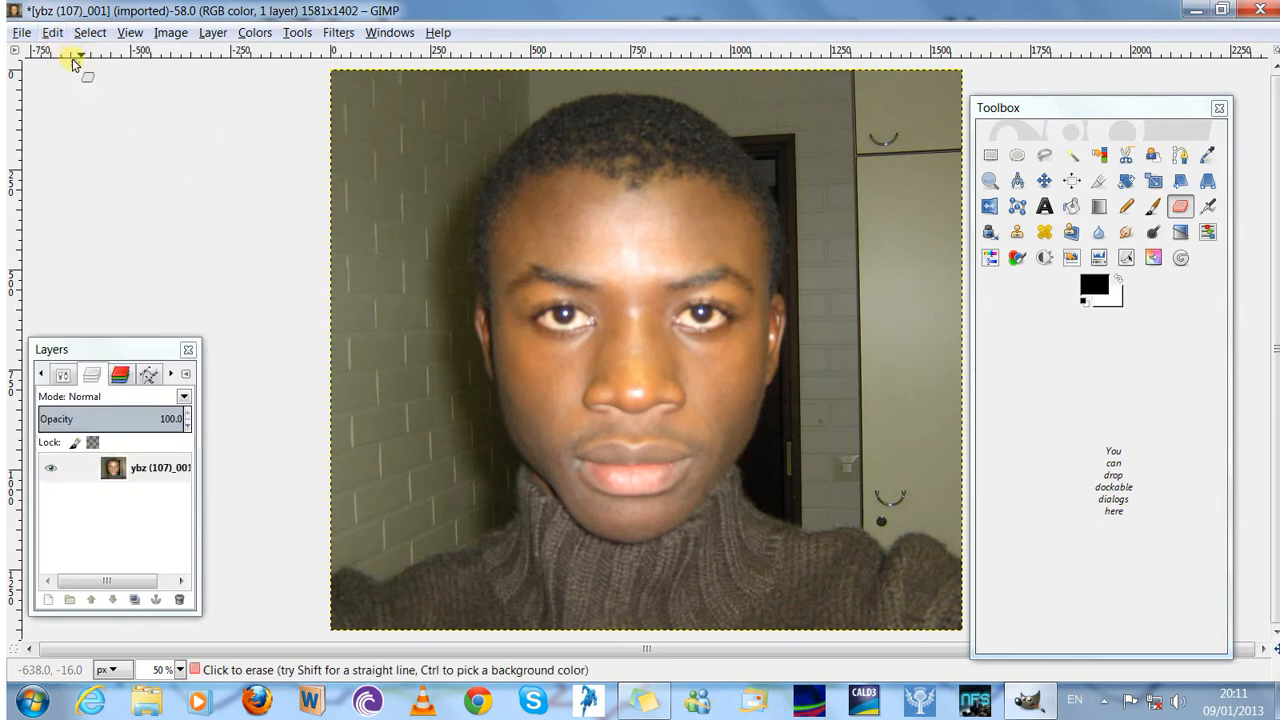
right_click(161, 470)
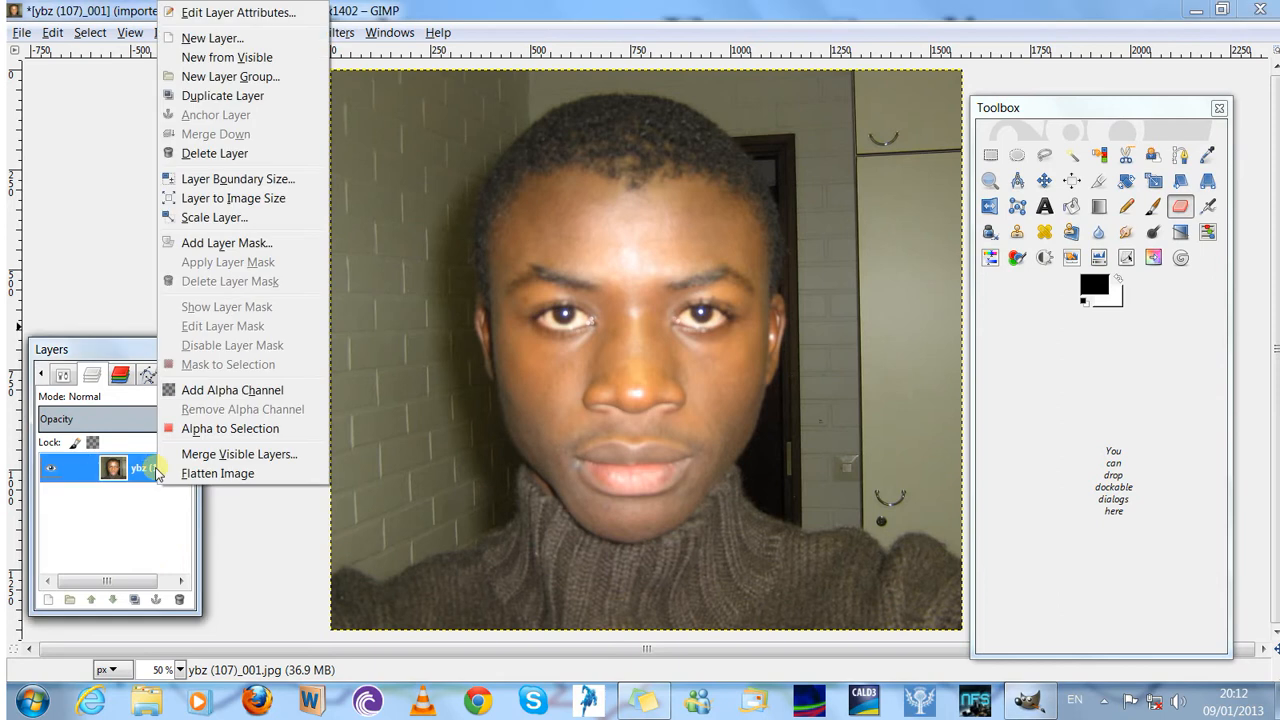
left_click(206, 390)
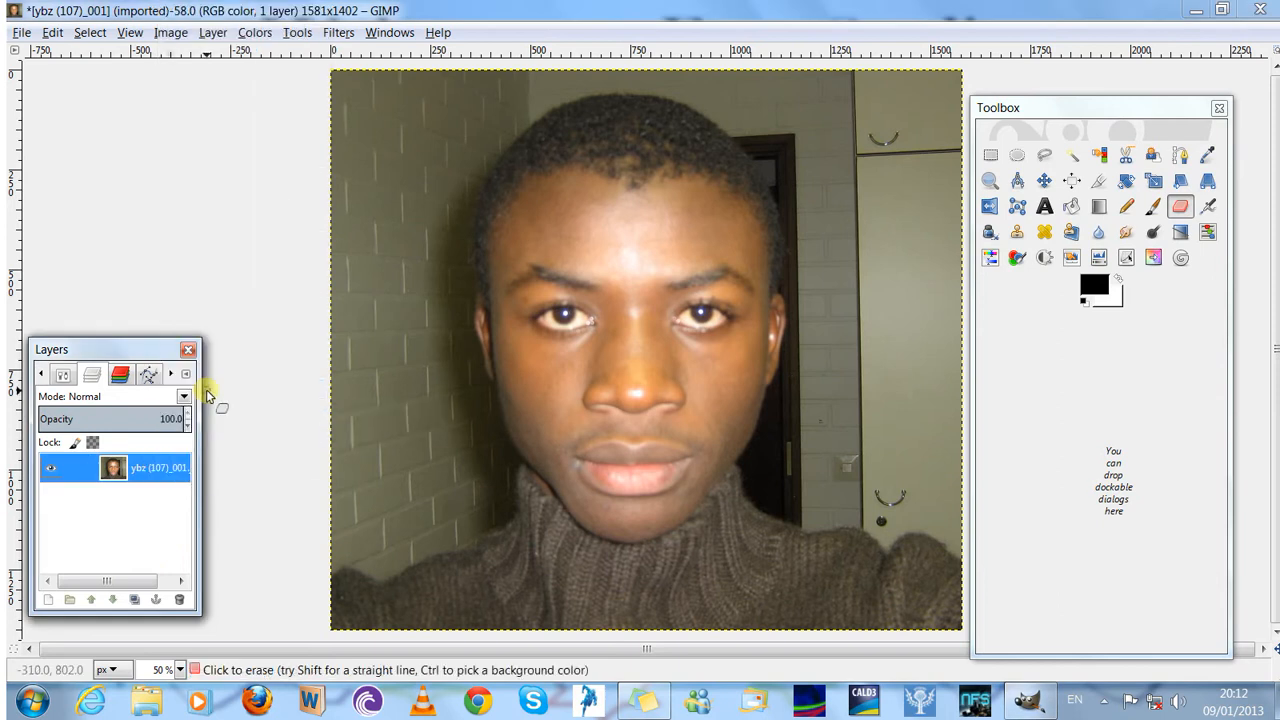
Start a path at the photo's left edge with the Paths tool and trace the sweater's shoulder up to the collar
left_click(1180, 157)
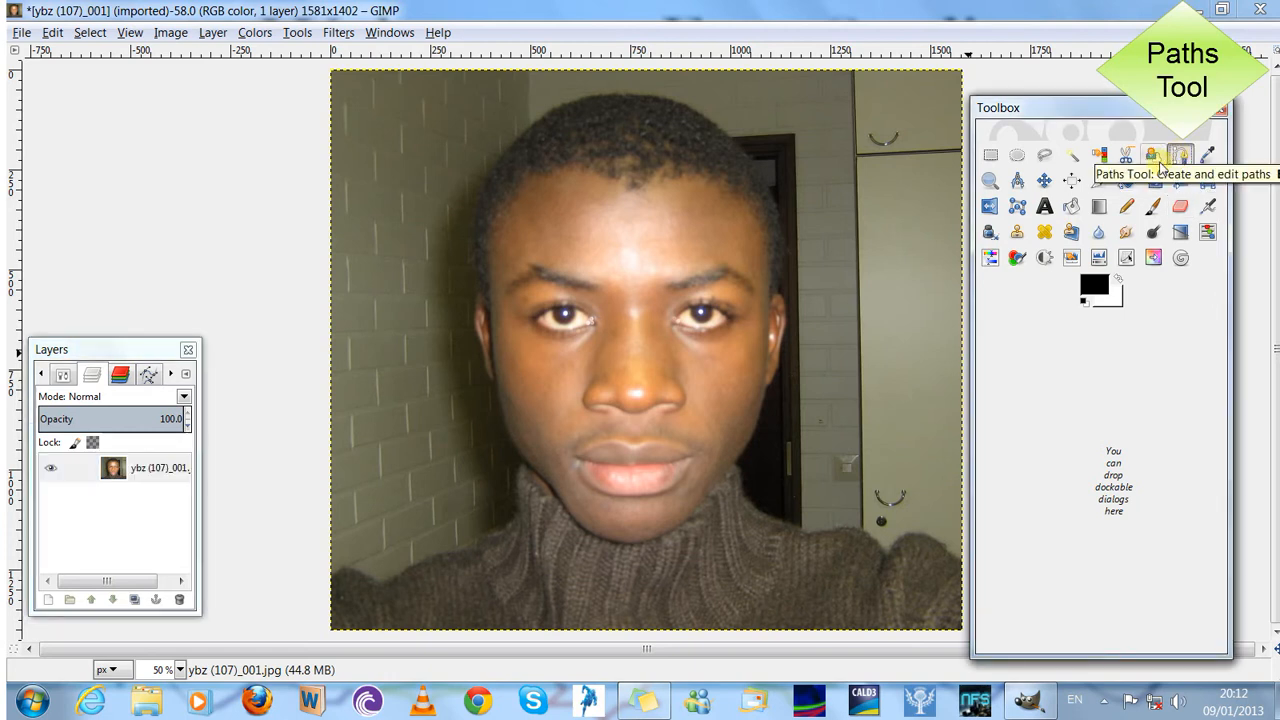
left_click(331, 578)
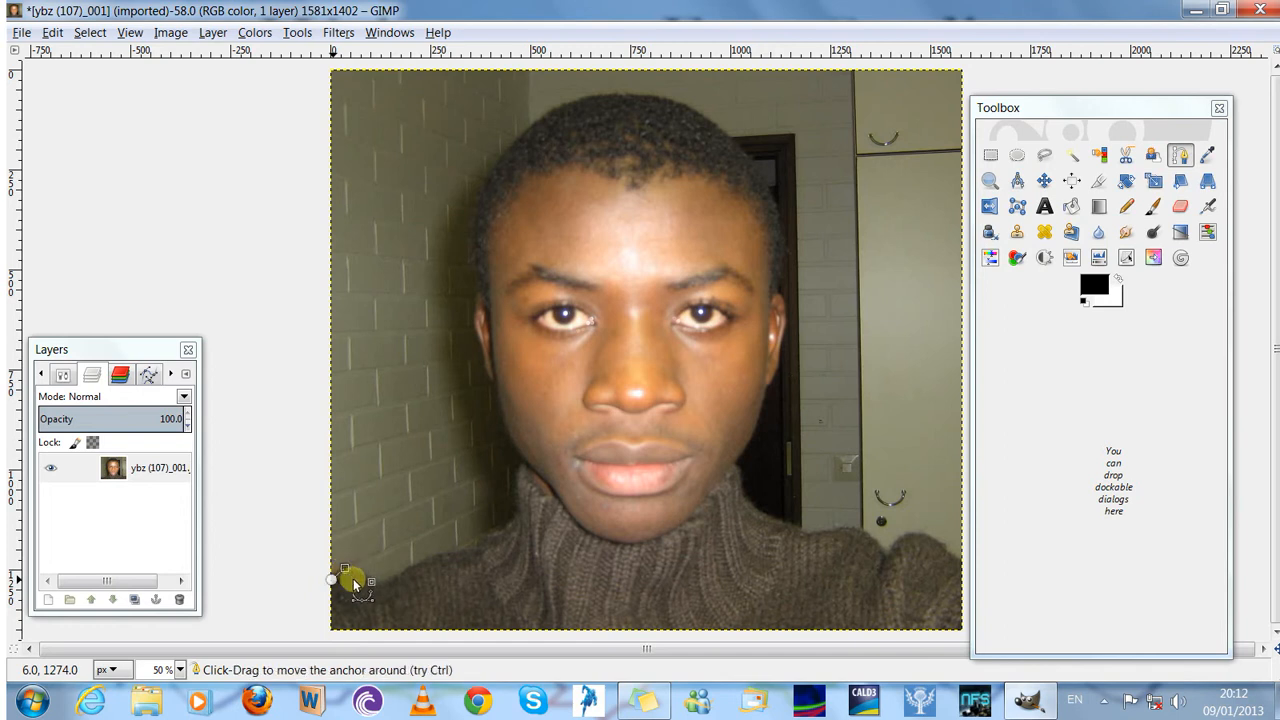
left_click_drag(345, 567, 423, 561)
left_click(409, 571)
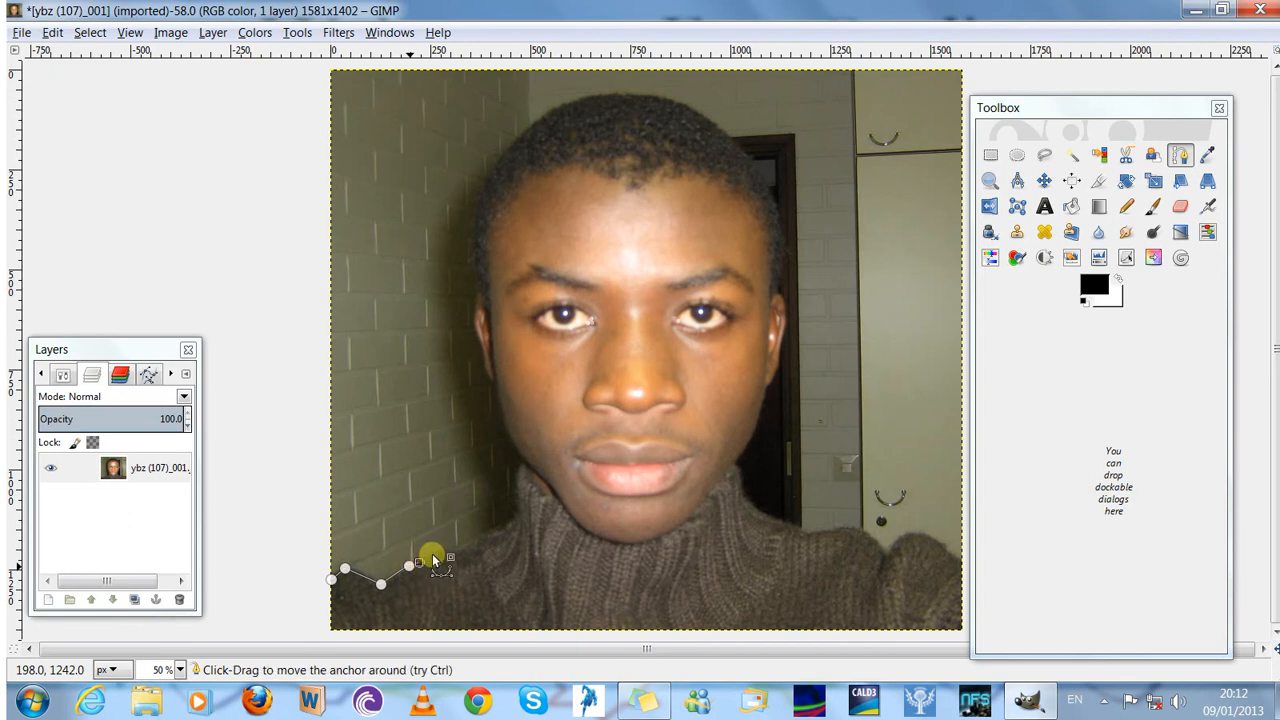
left_click(465, 551)
left_click(492, 535)
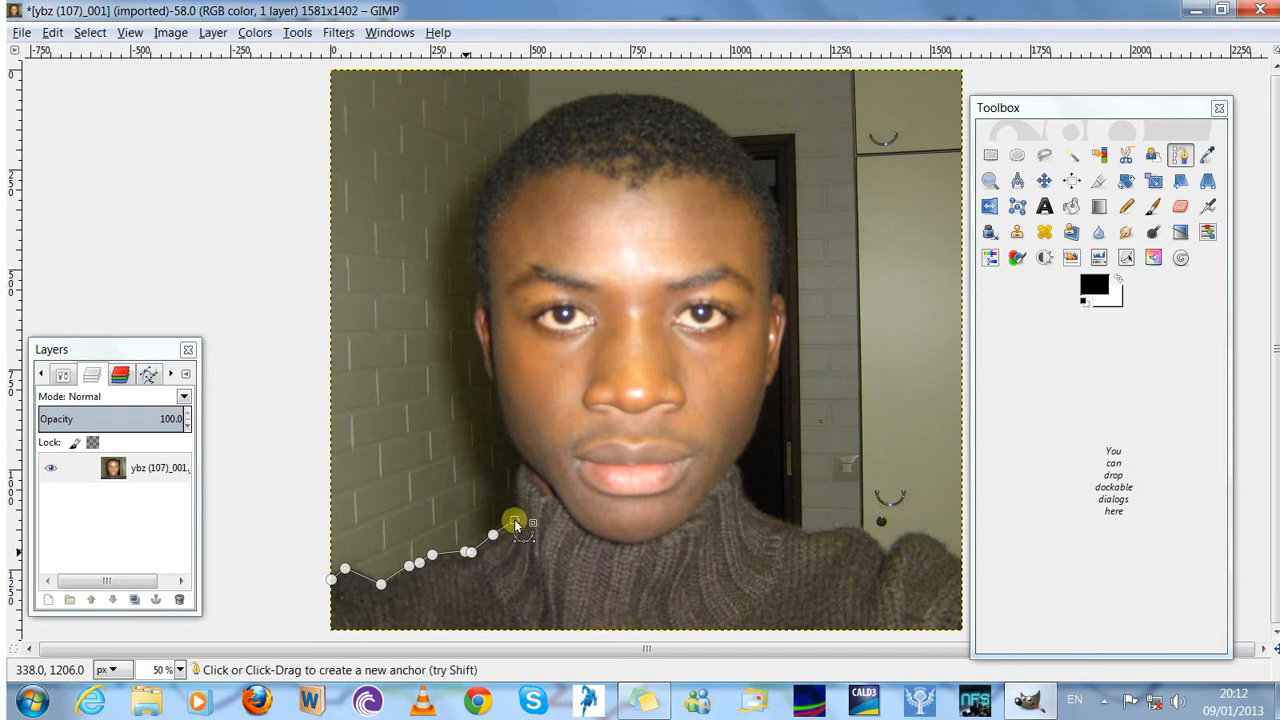
left_click(515, 520)
Continue the path up the collar and along the left side of the jaw to the ear
left_click(518, 487)
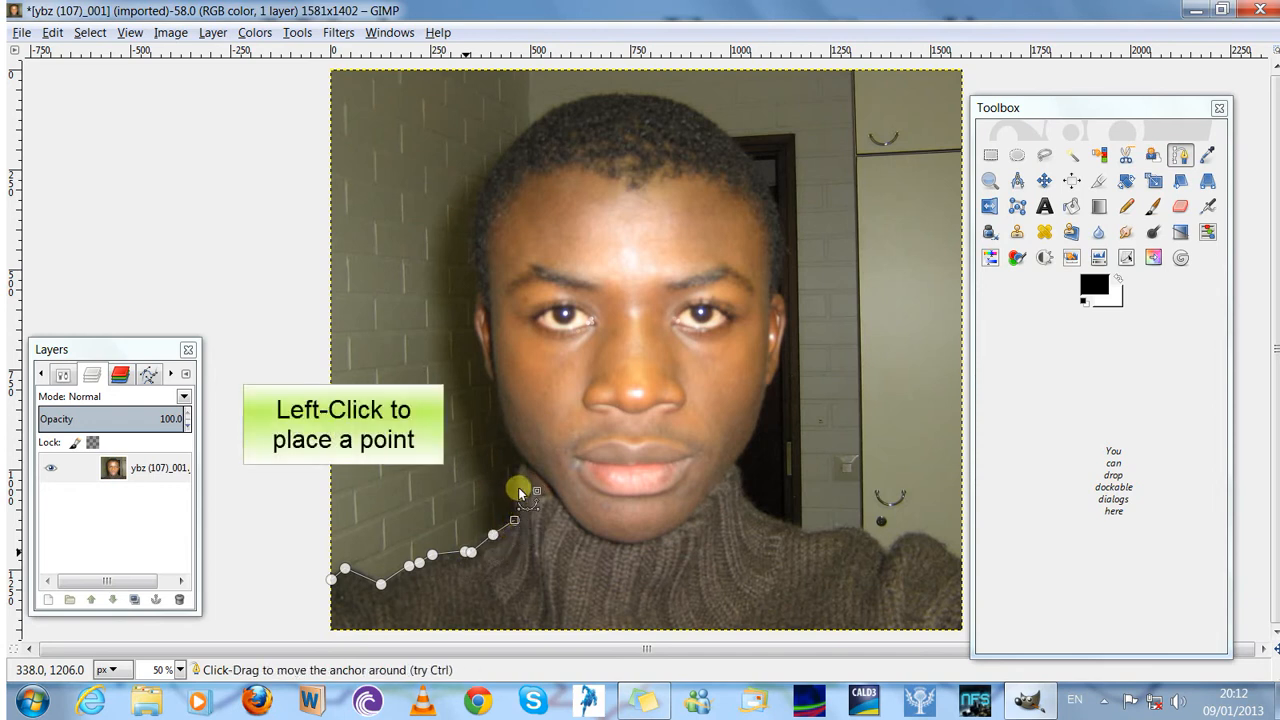
left_click_drag(518, 487, 517, 473)
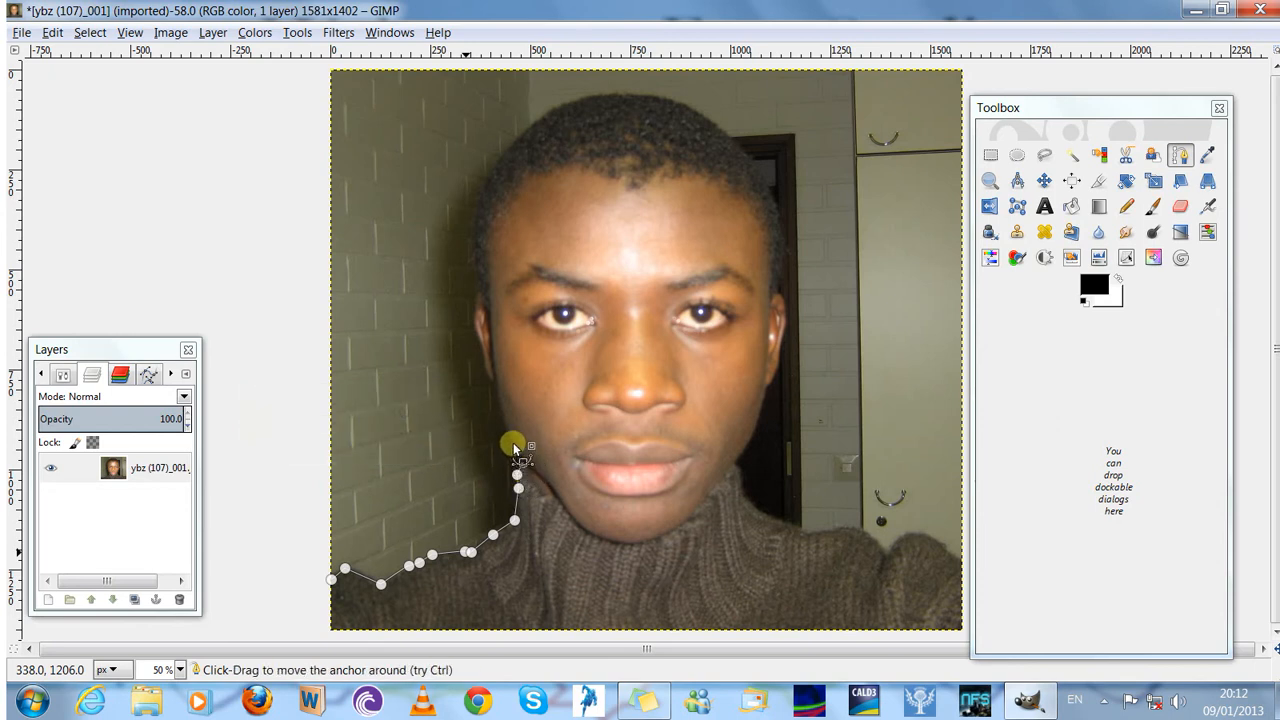
left_click(522, 463)
left_click(490, 377)
left_click(482, 350)
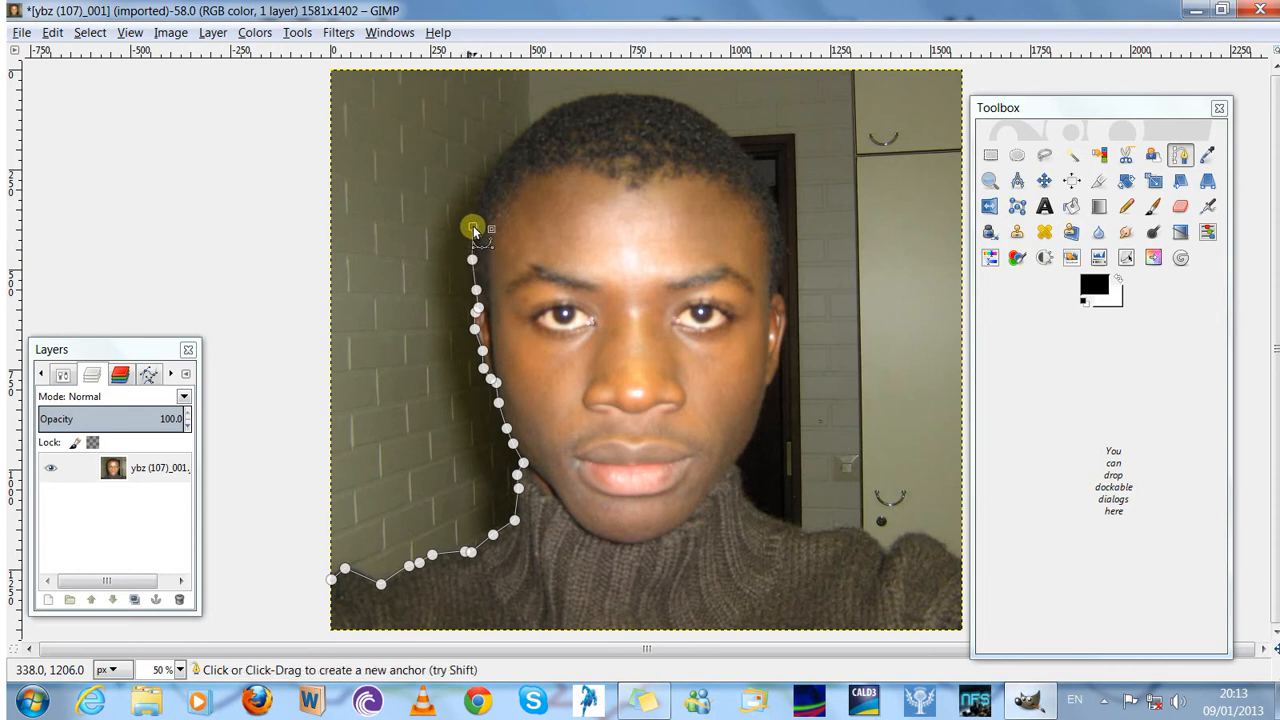
Trace the path along the left side of the hair up to the top of the head
left_click(472, 226)
left_click(479, 198)
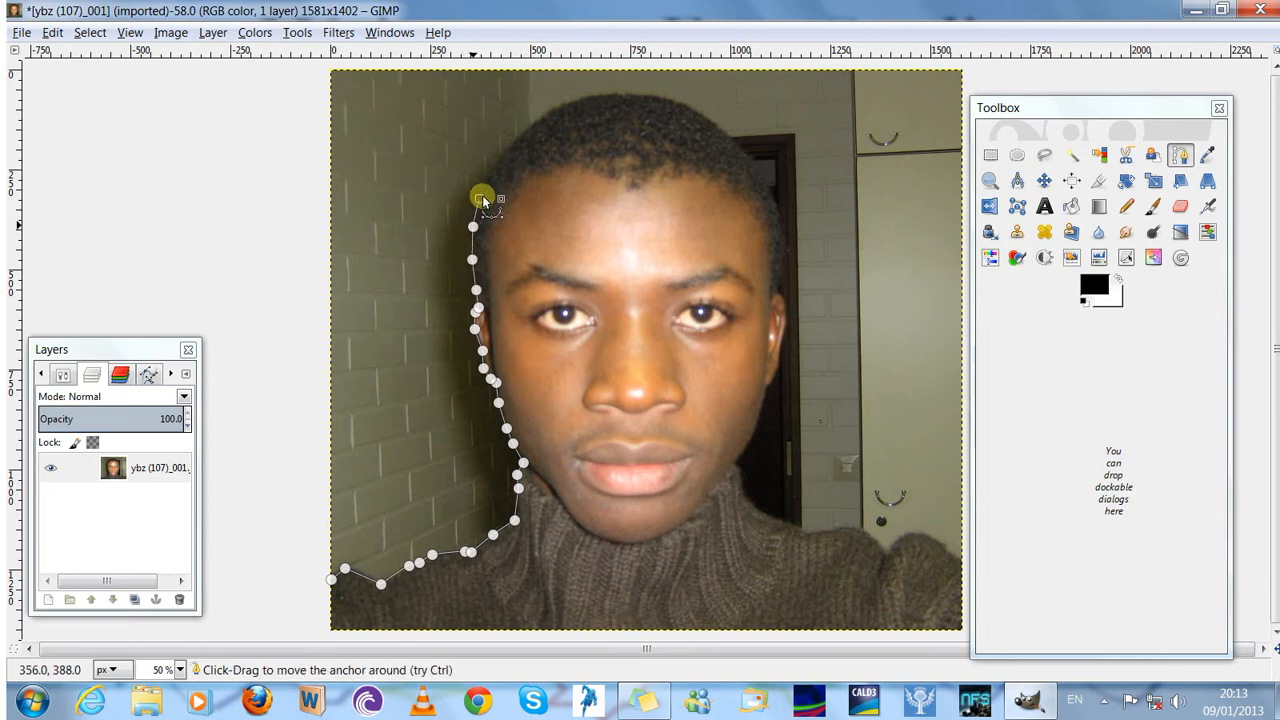
left_click(490, 173)
left_click(505, 150)
left_click(530, 125)
left_click(563, 104)
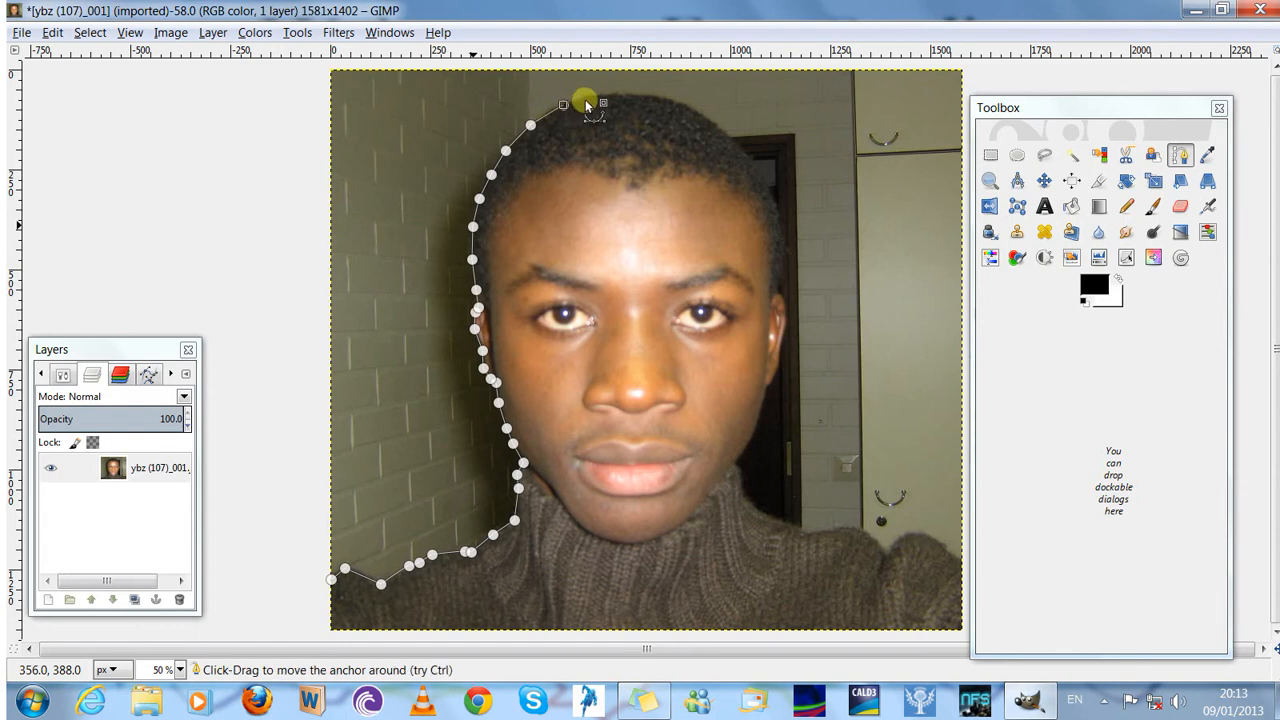
left_click(591, 93)
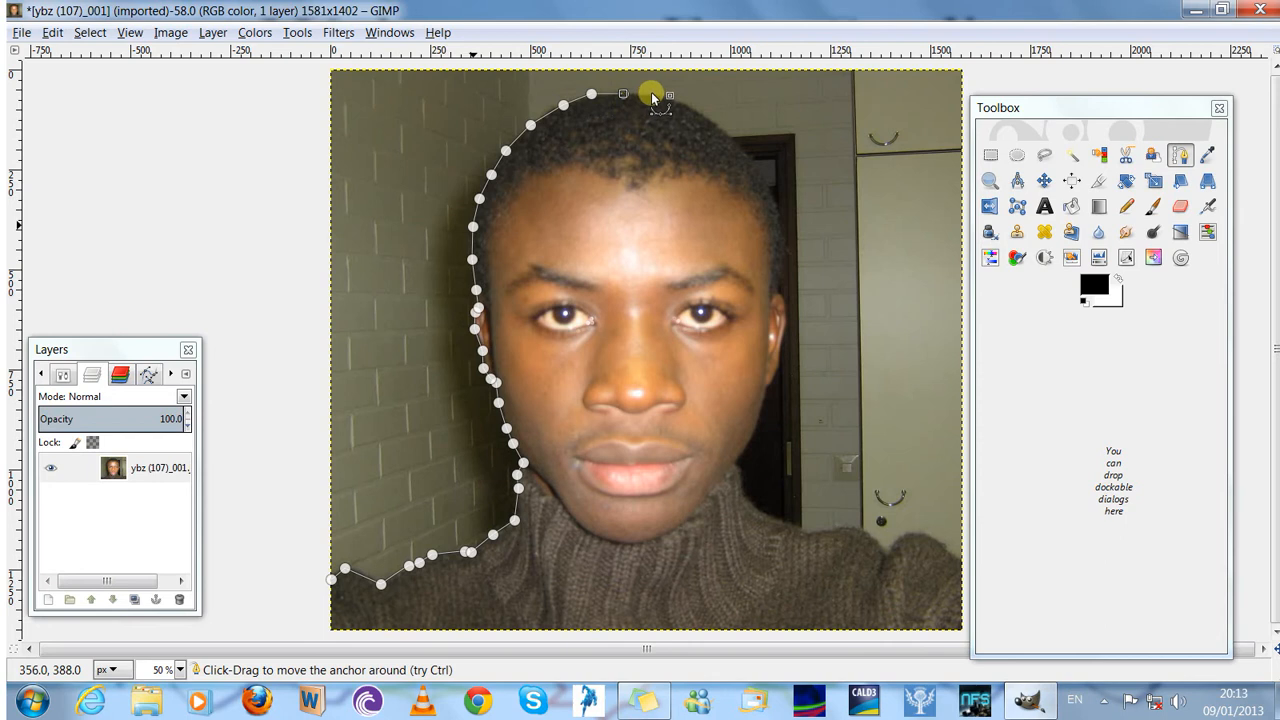
Continue the path over the crown of the head and down the upper right side of the hair
left_click(652, 95)
left_click(698, 112)
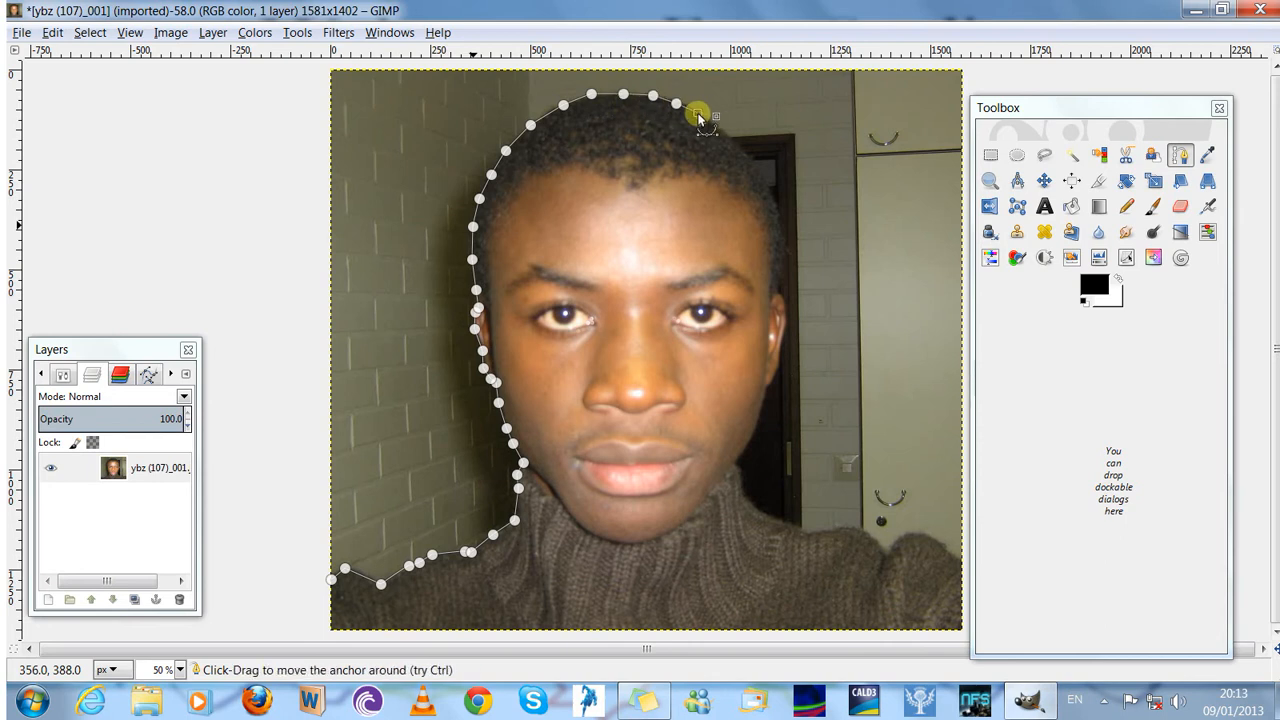
left_click(744, 152)
left_click(760, 175)
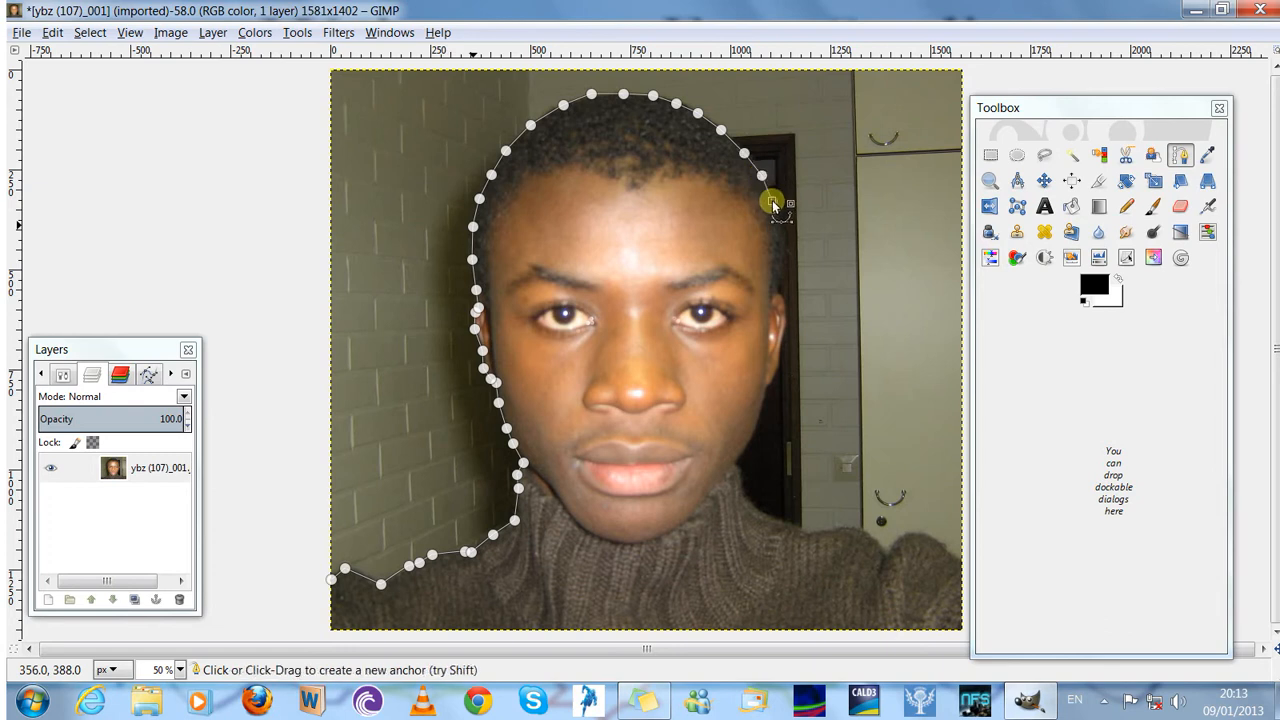
left_click(772, 201)
left_click(778, 220)
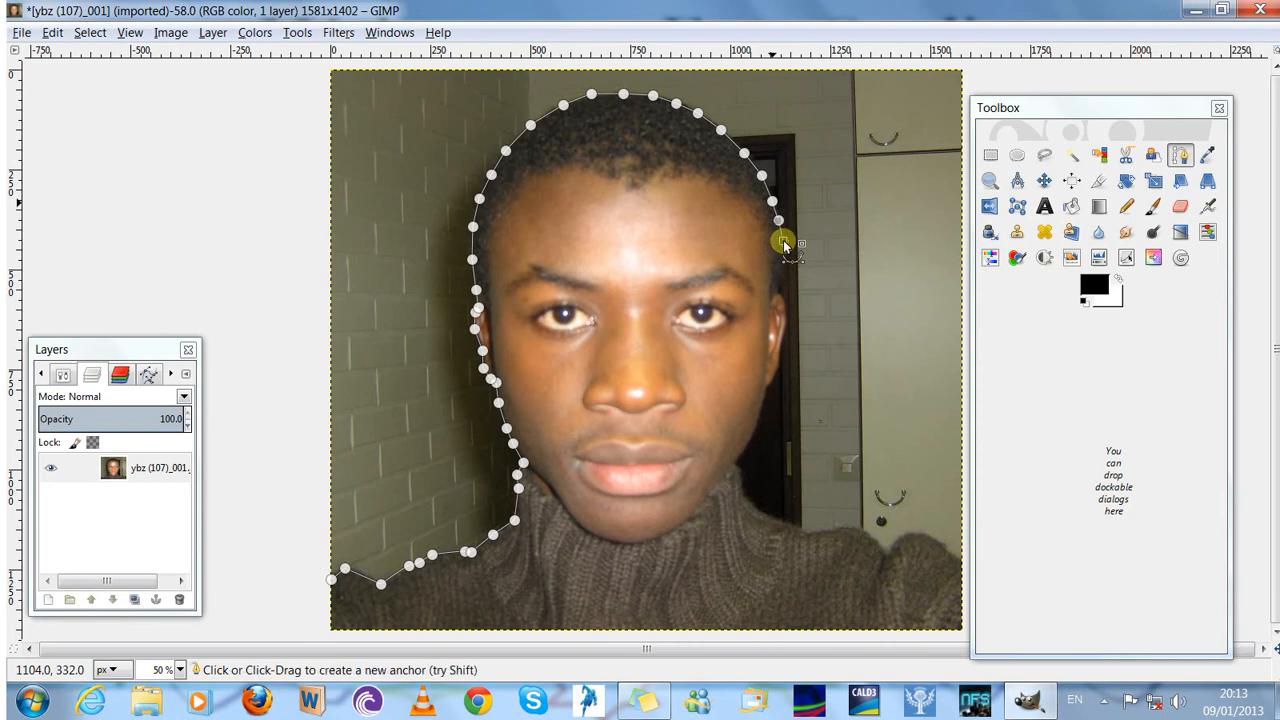
Extend the path down the right side of the hairline and around the outside of the right ear
left_click(783, 241)
left_click(780, 275)
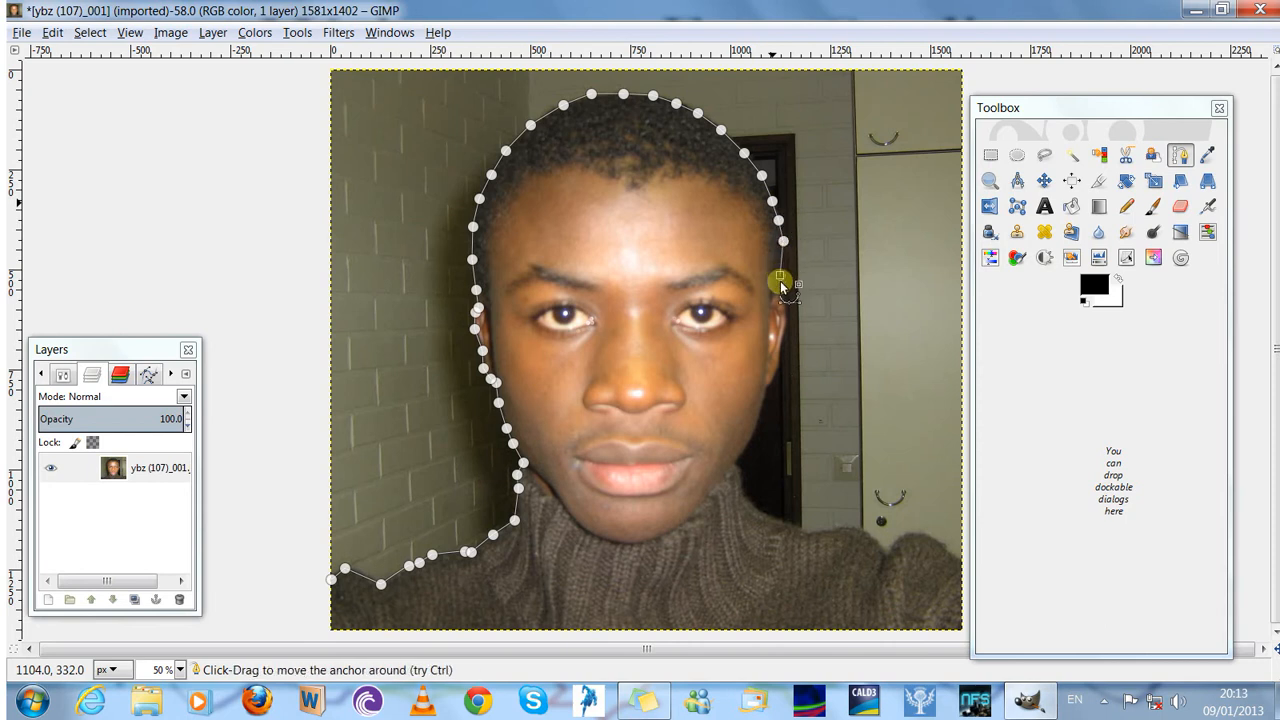
left_click(777, 291)
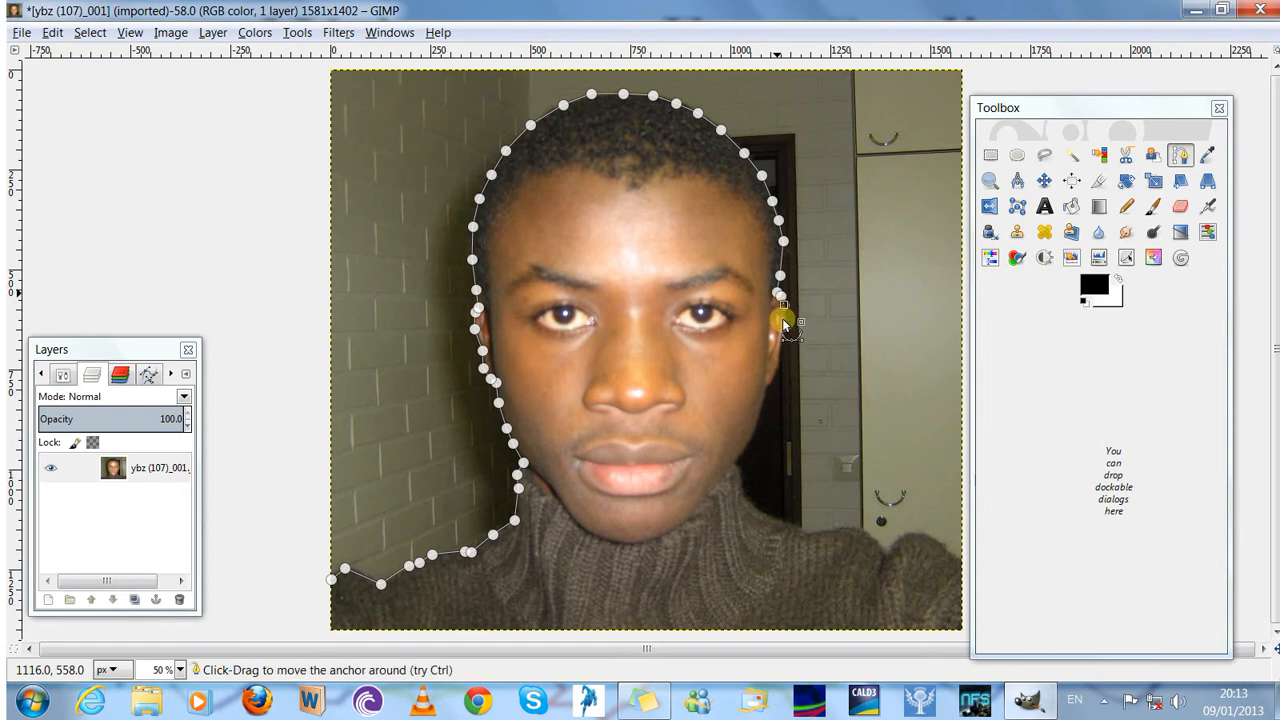
left_click(786, 320)
left_click(781, 341)
left_click(779, 361)
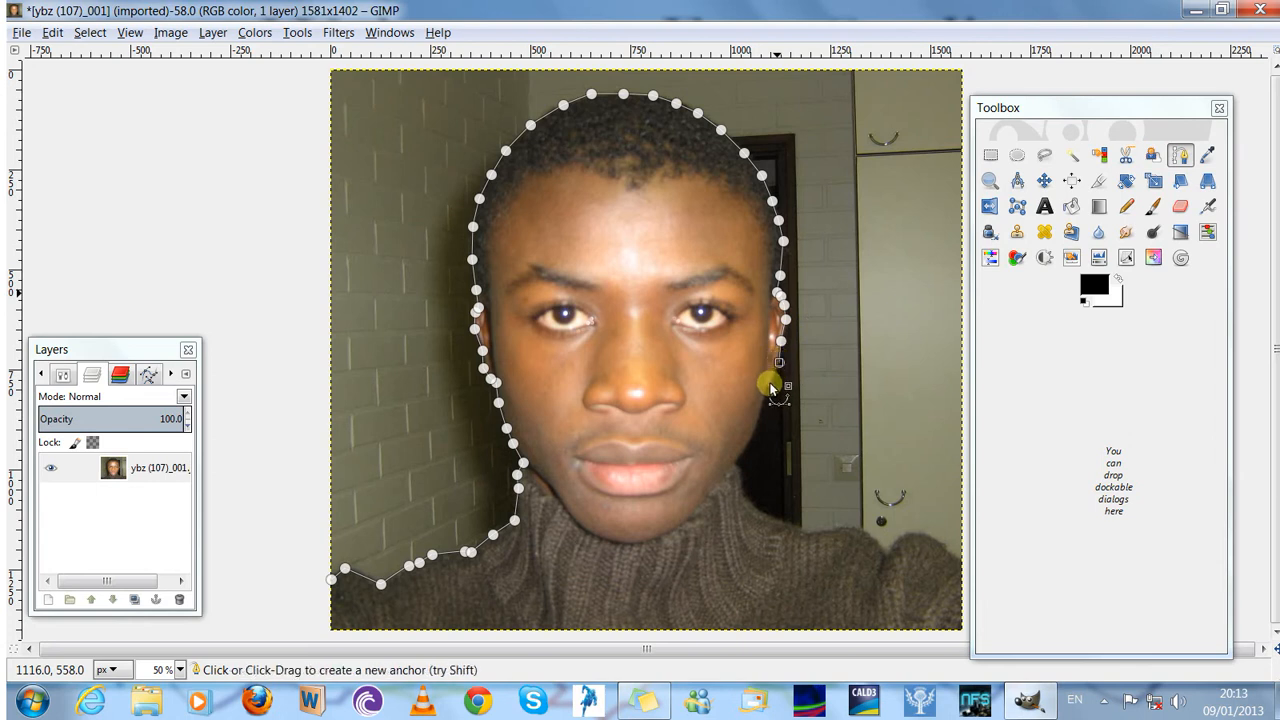
Continue the path from the right earlobe along the jaw to the top of the sweater collar
left_click(769, 385)
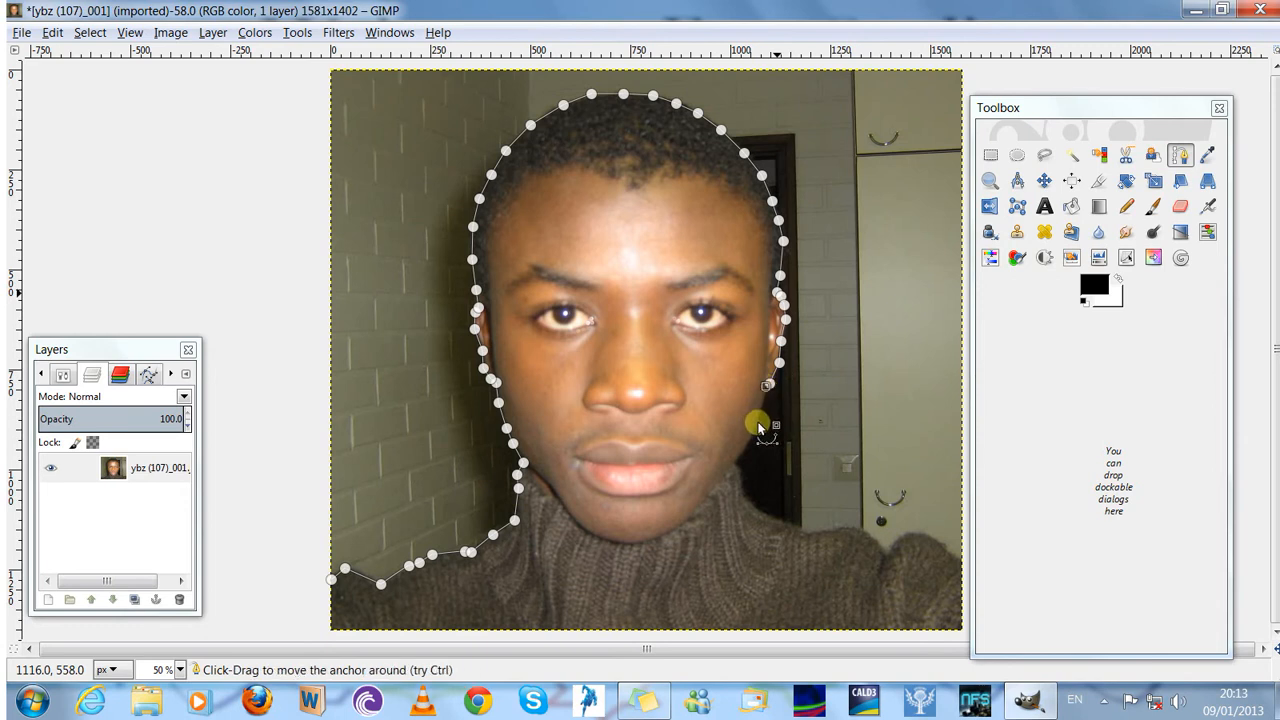
left_click(757, 423)
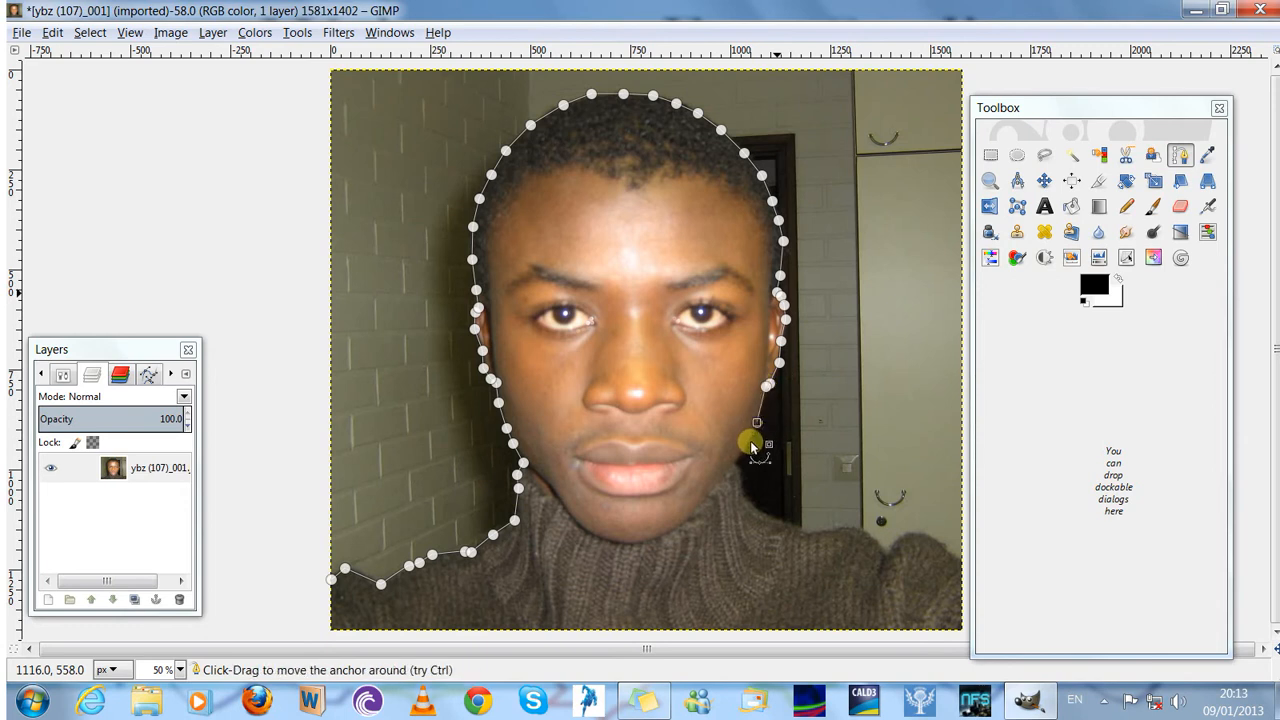
left_click(754, 431)
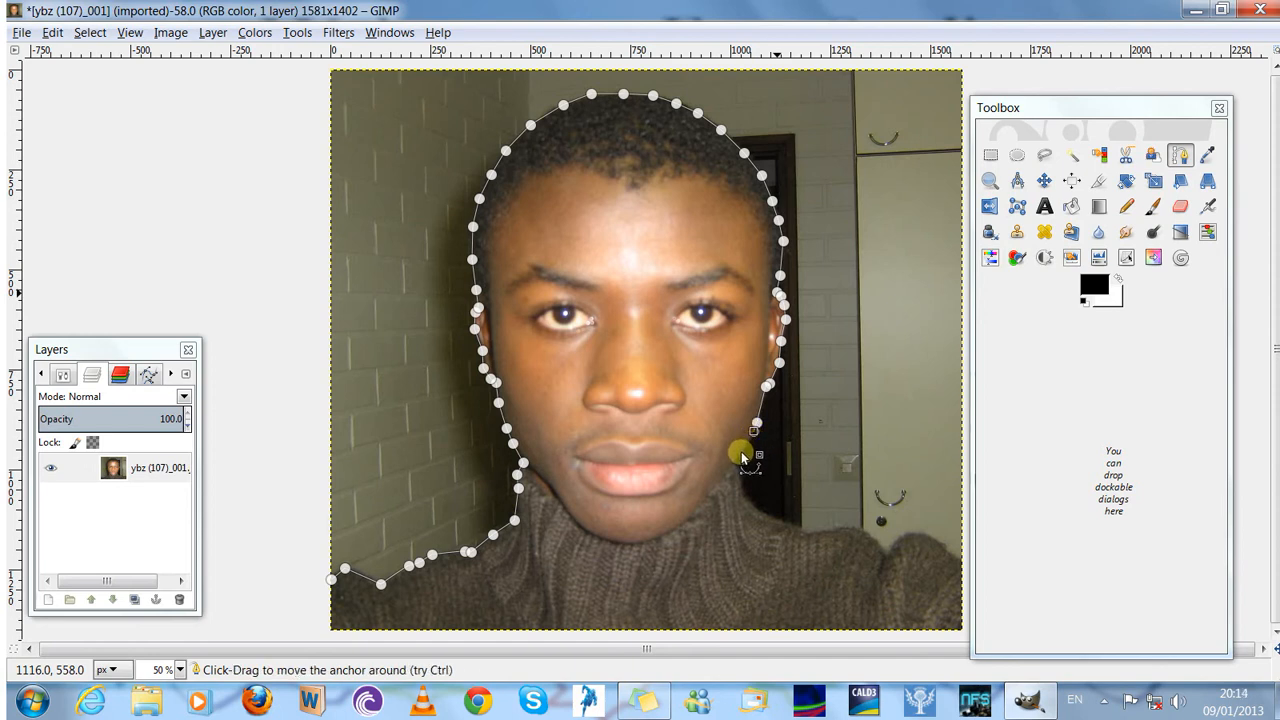
left_click(741, 452)
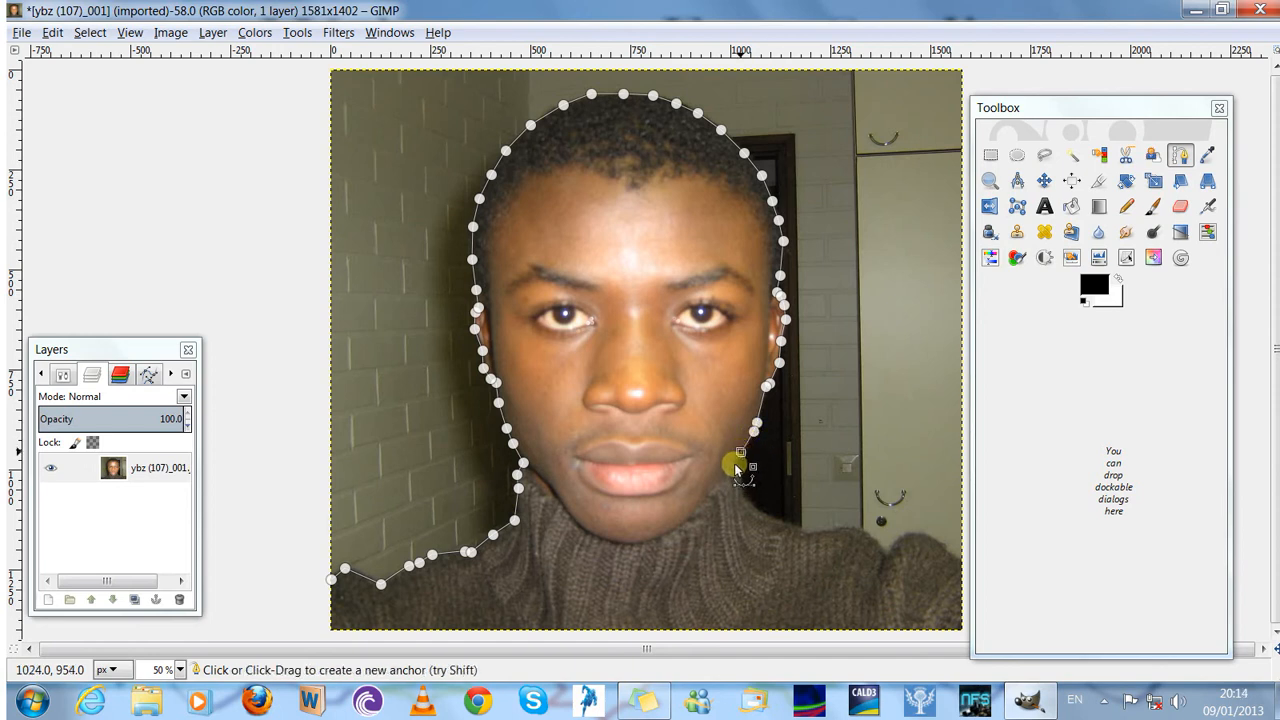
left_click(736, 467)
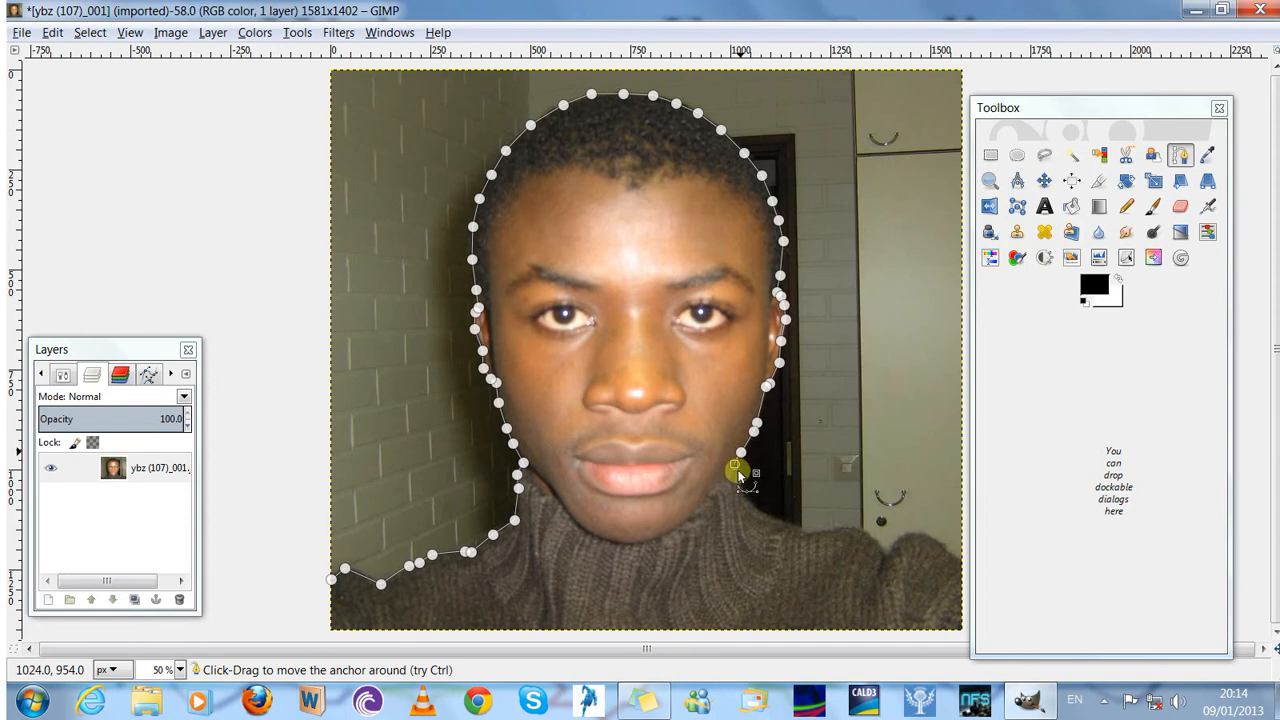
Trace the path down the right side of the collar and along the inner part of the shoulder
left_click(744, 494)
left_click(758, 511)
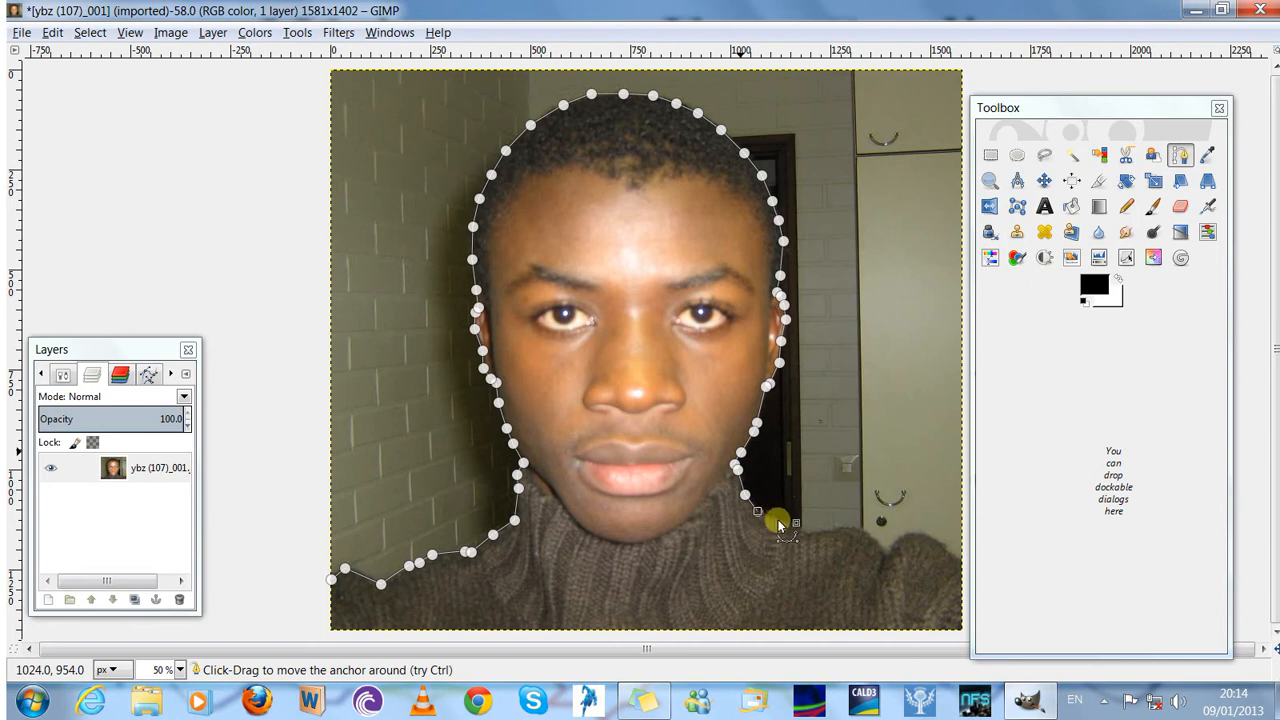
left_click(800, 529)
left_click(808, 535)
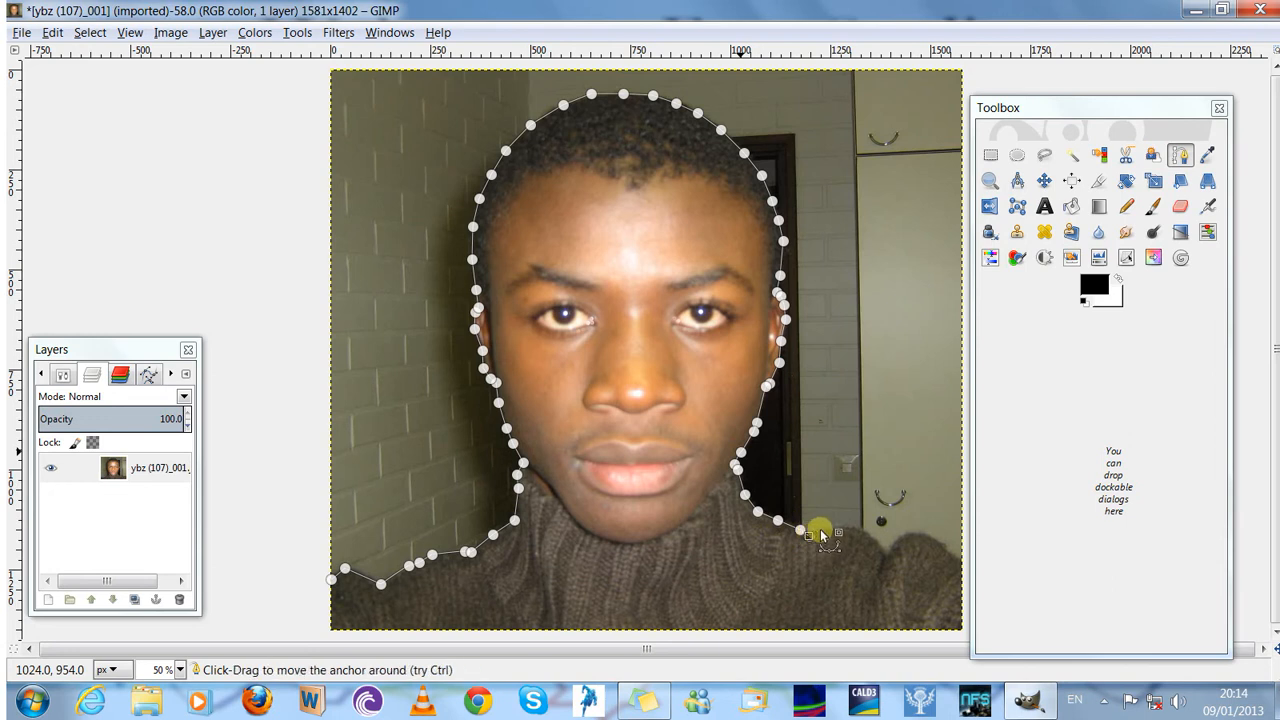
left_click(818, 532)
left_click(833, 529)
left_click(838, 527)
left_click(853, 528)
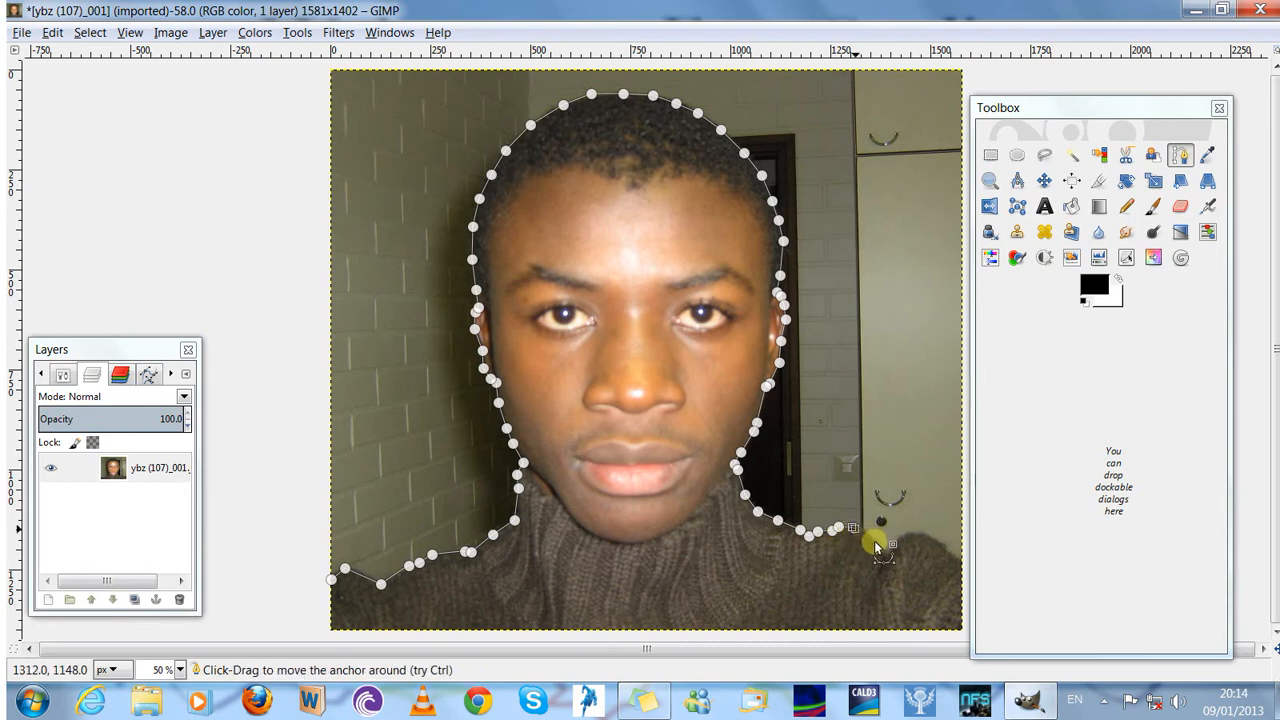
Extend the path over the rest of the shoulder to the photo's right edge and around the photo's two upper corners
left_click(864, 530)
left_click(883, 553)
left_click(890, 547)
left_click(903, 534)
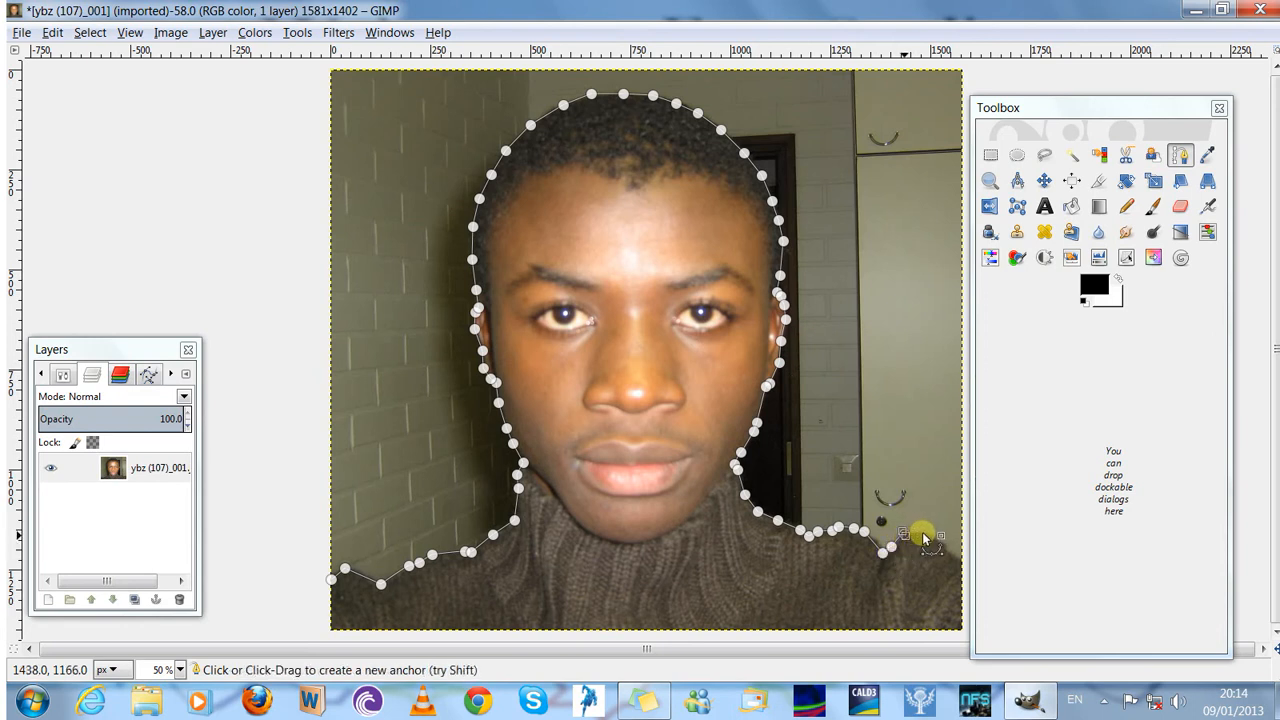
left_click(922, 534)
left_click(951, 555)
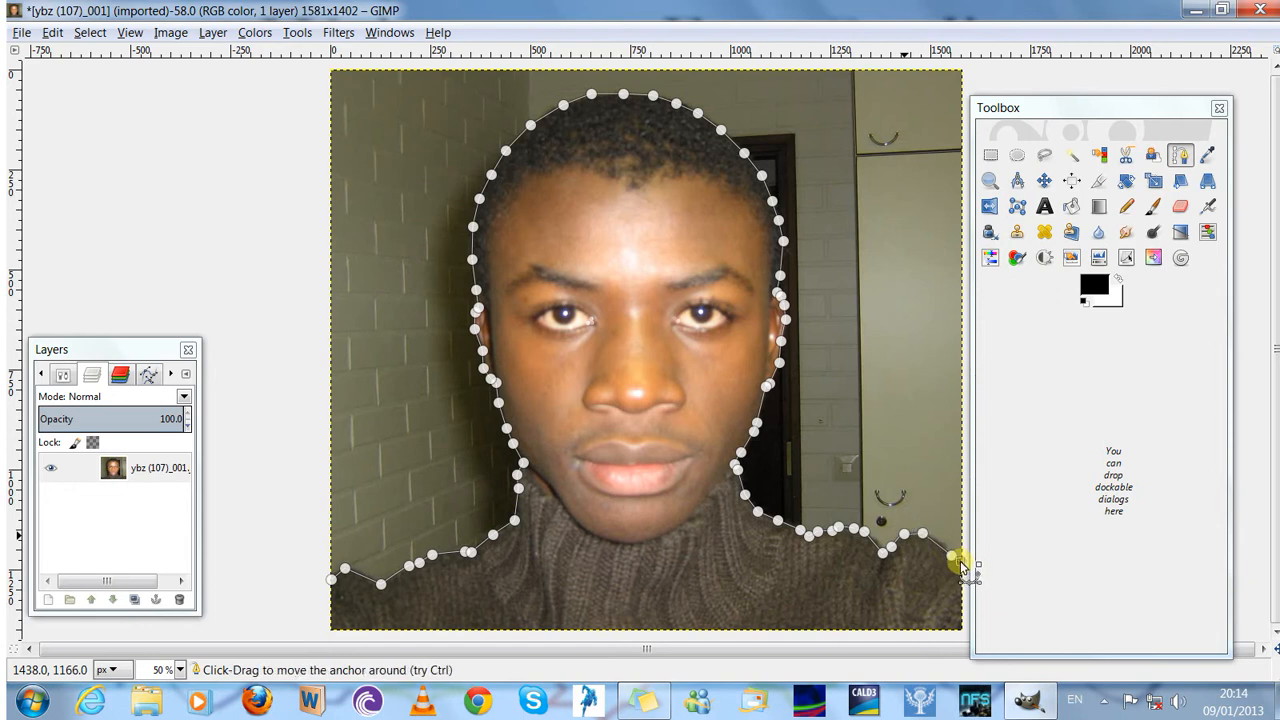
left_click(958, 74)
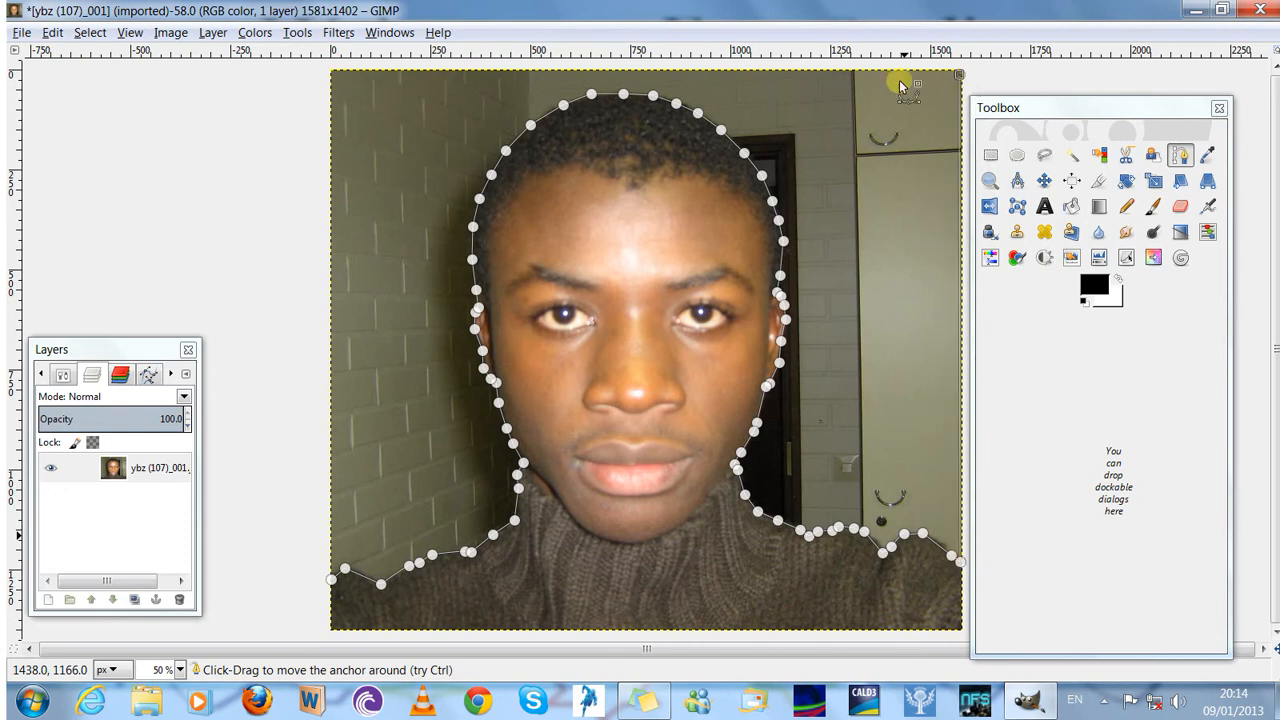
left_click(333, 72)
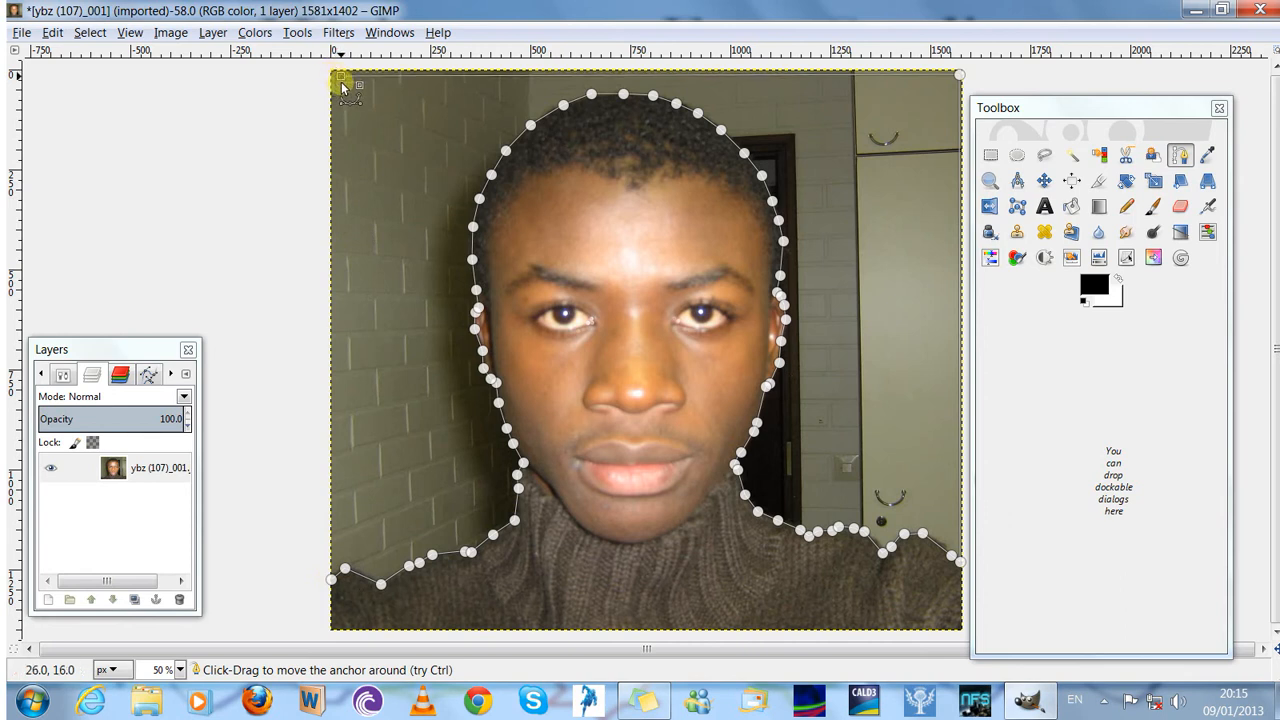
Try to bring the path down the photo's left edge to its starting anchor
left_click_drag(338, 565, 348, 553)
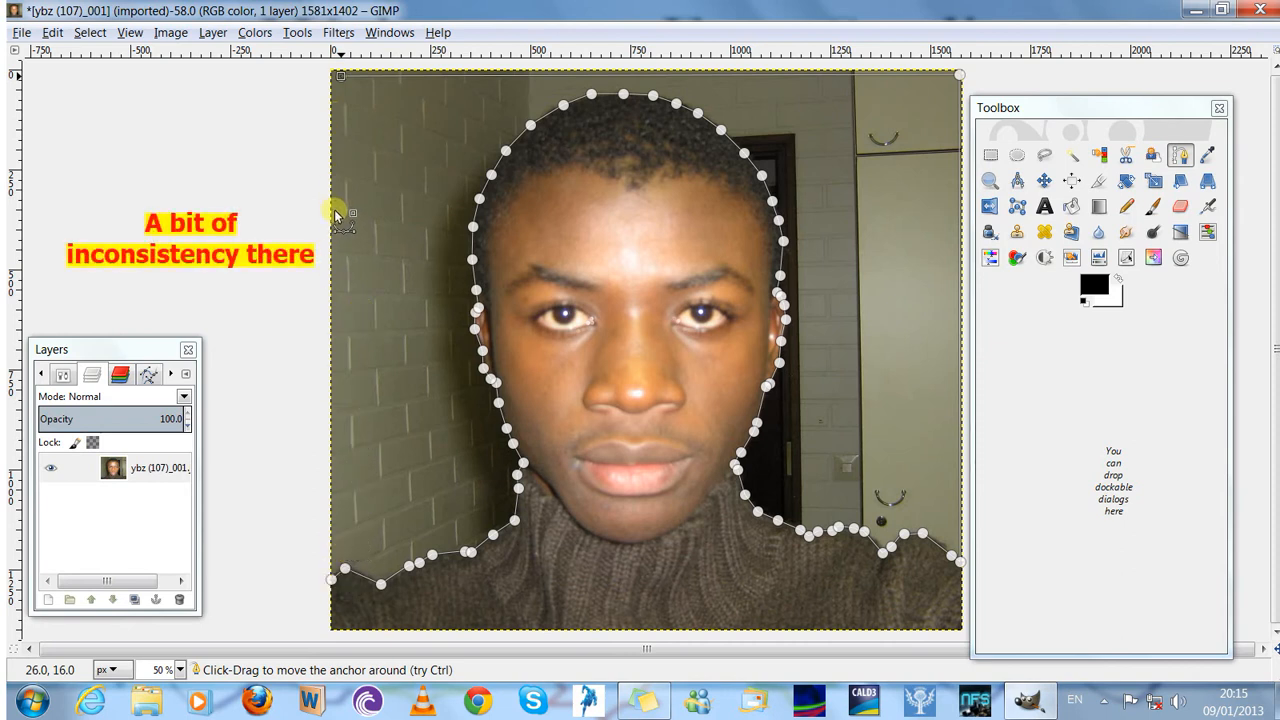
left_click(336, 234)
left_click(344, 567)
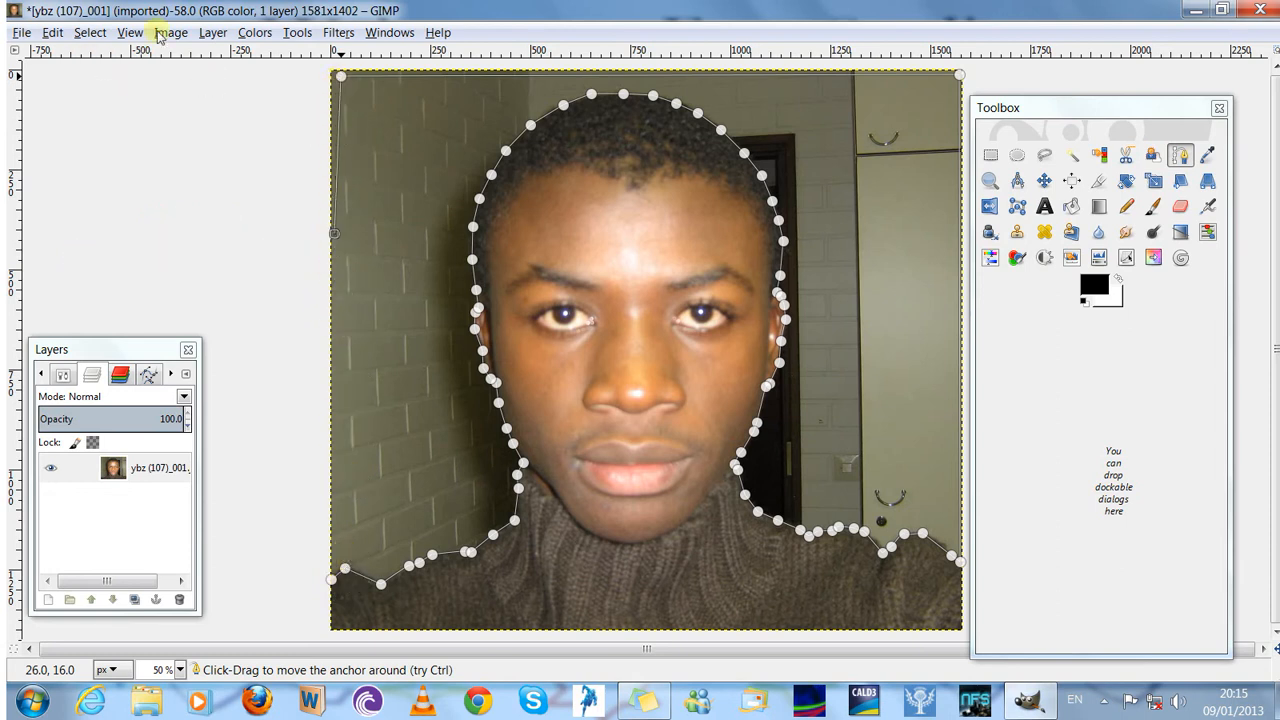
Undo the anchor added on the photo's left edge and the last anchor move
left_click(52, 32)
left_click(82, 55)
left_click(52, 32)
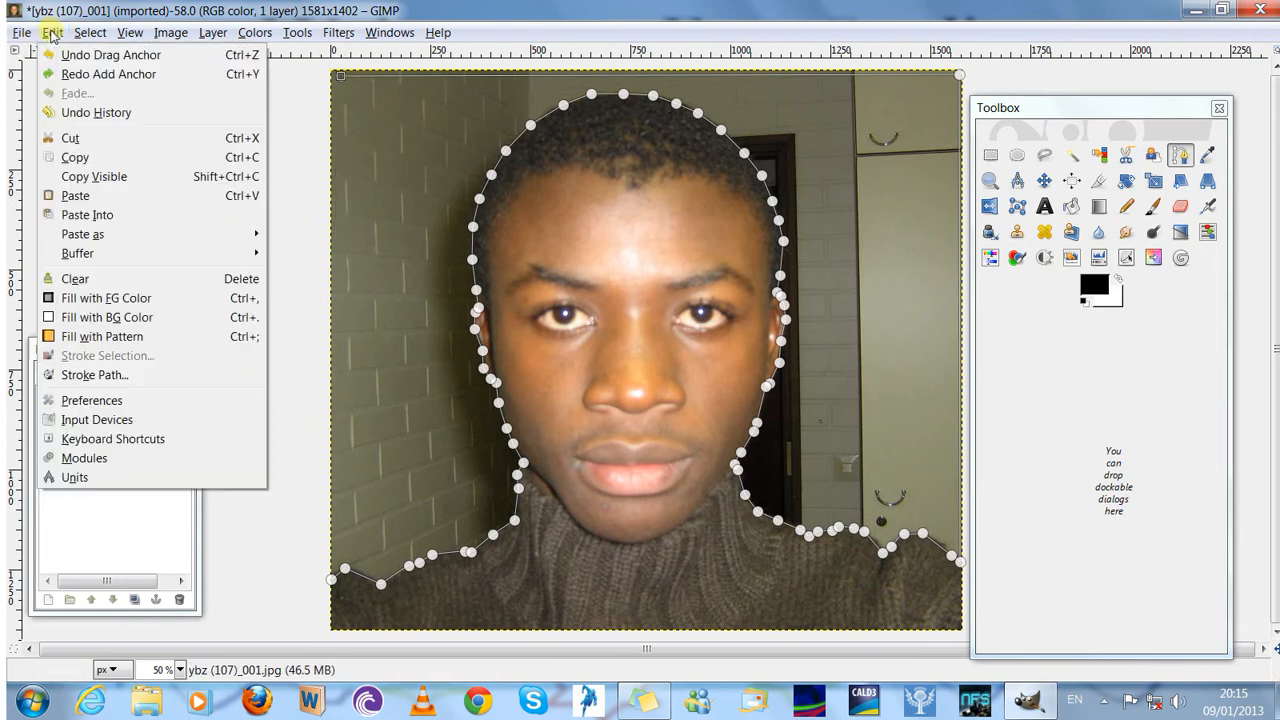
left_click(62, 55)
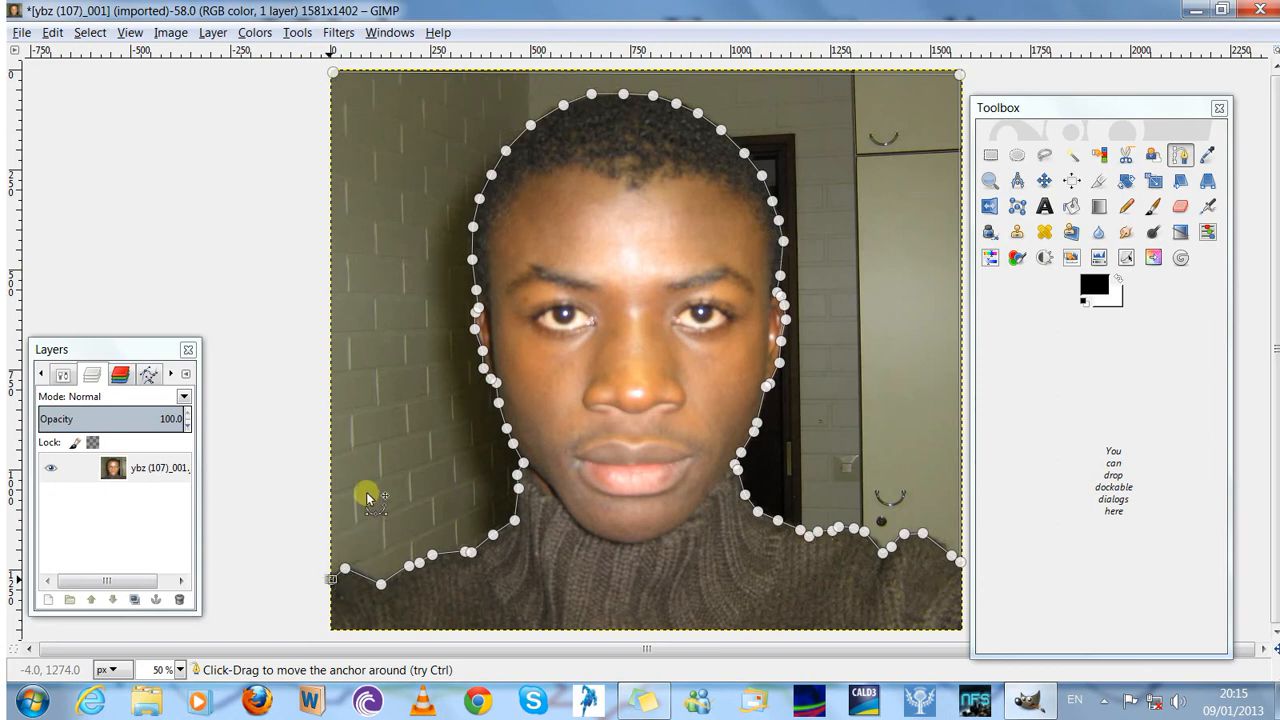
Convert the traced path into a selection and clear the background inside it
right_click(390, 167)
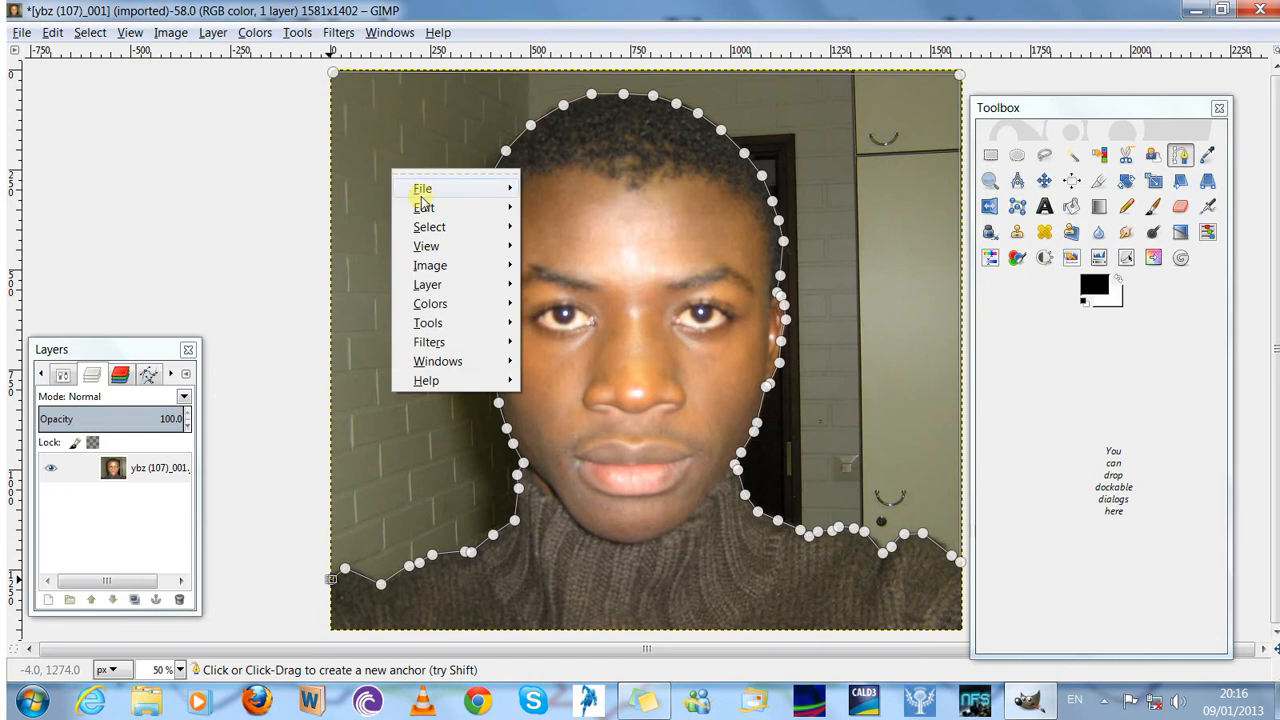
mouse_move(444, 230)
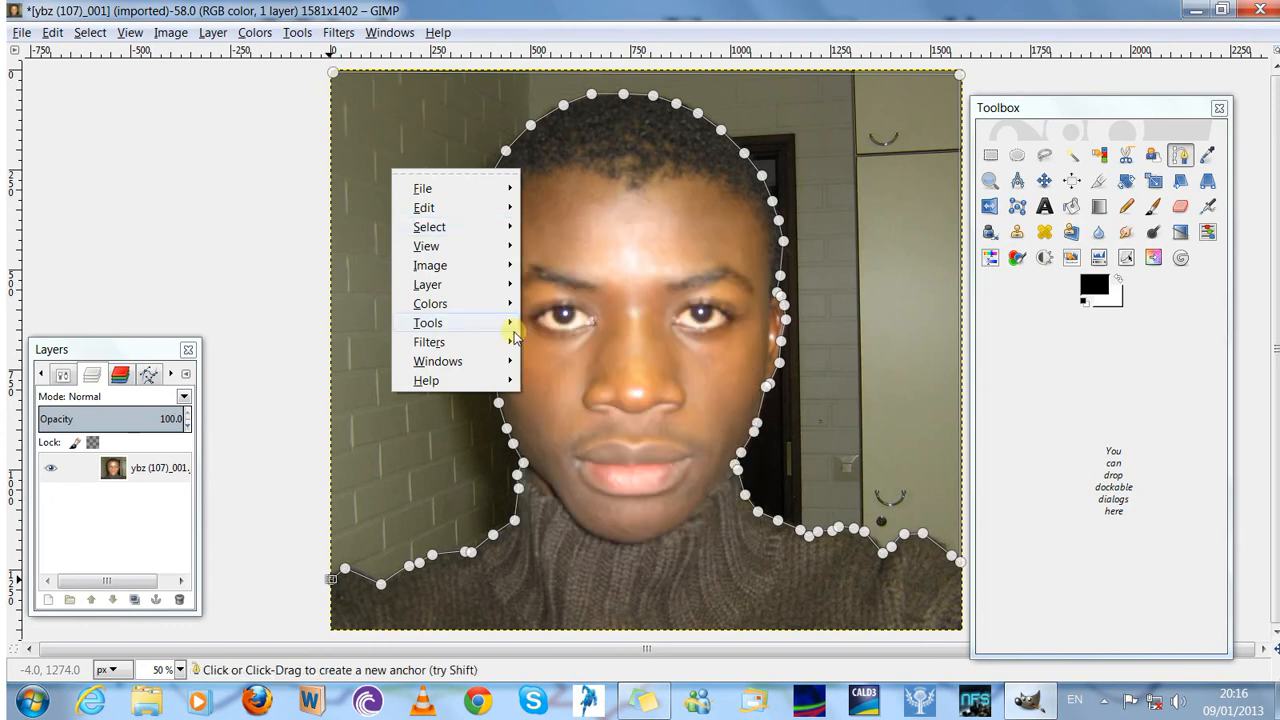
mouse_move(432, 208)
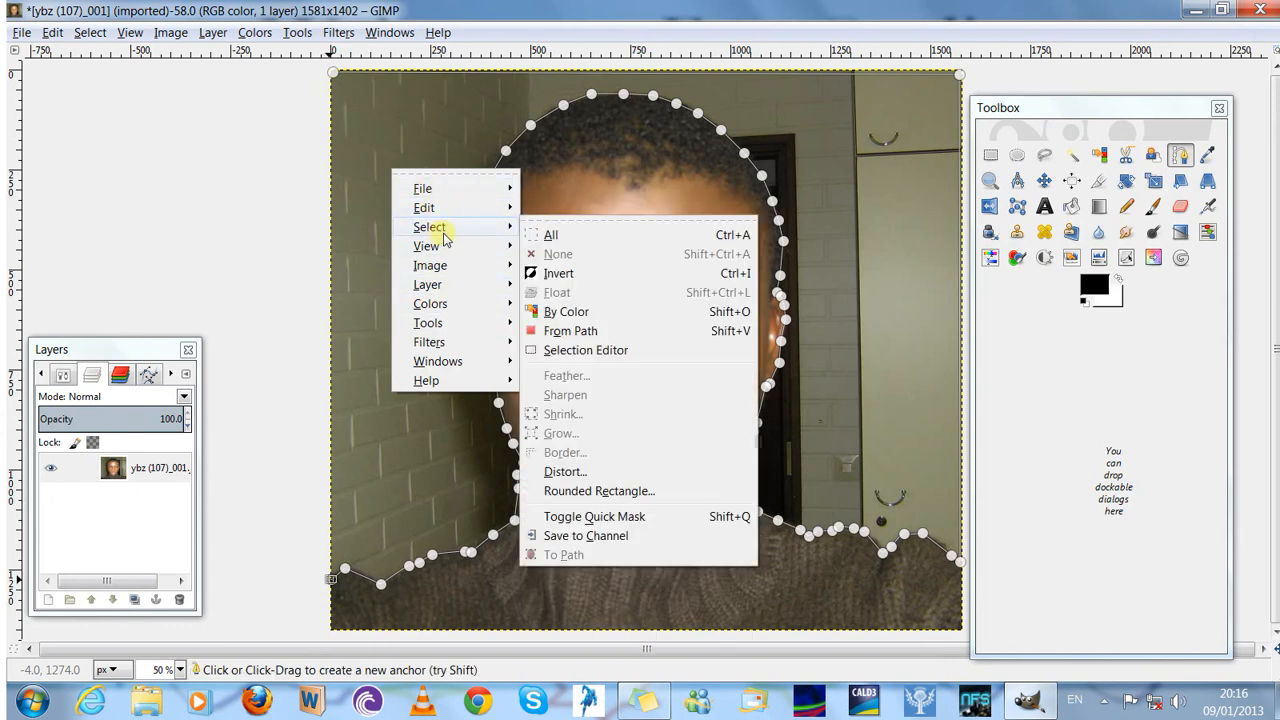
left_click(591, 331)
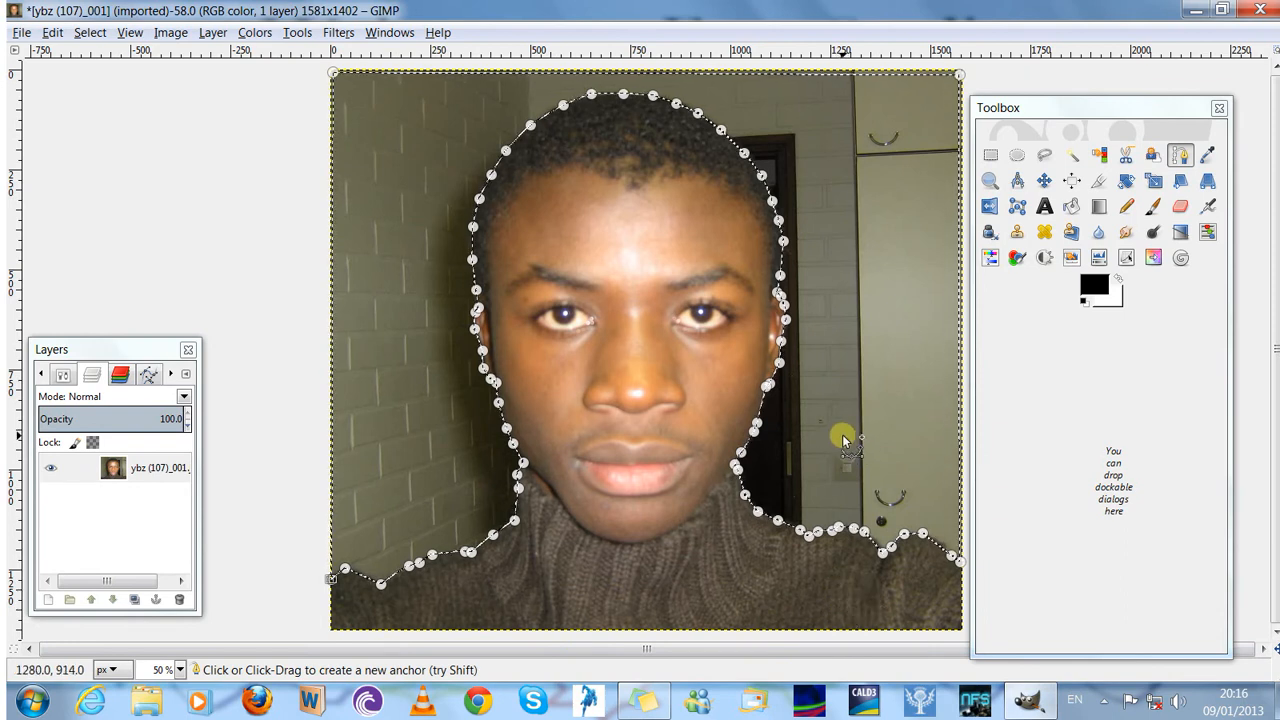
left_click(52, 32)
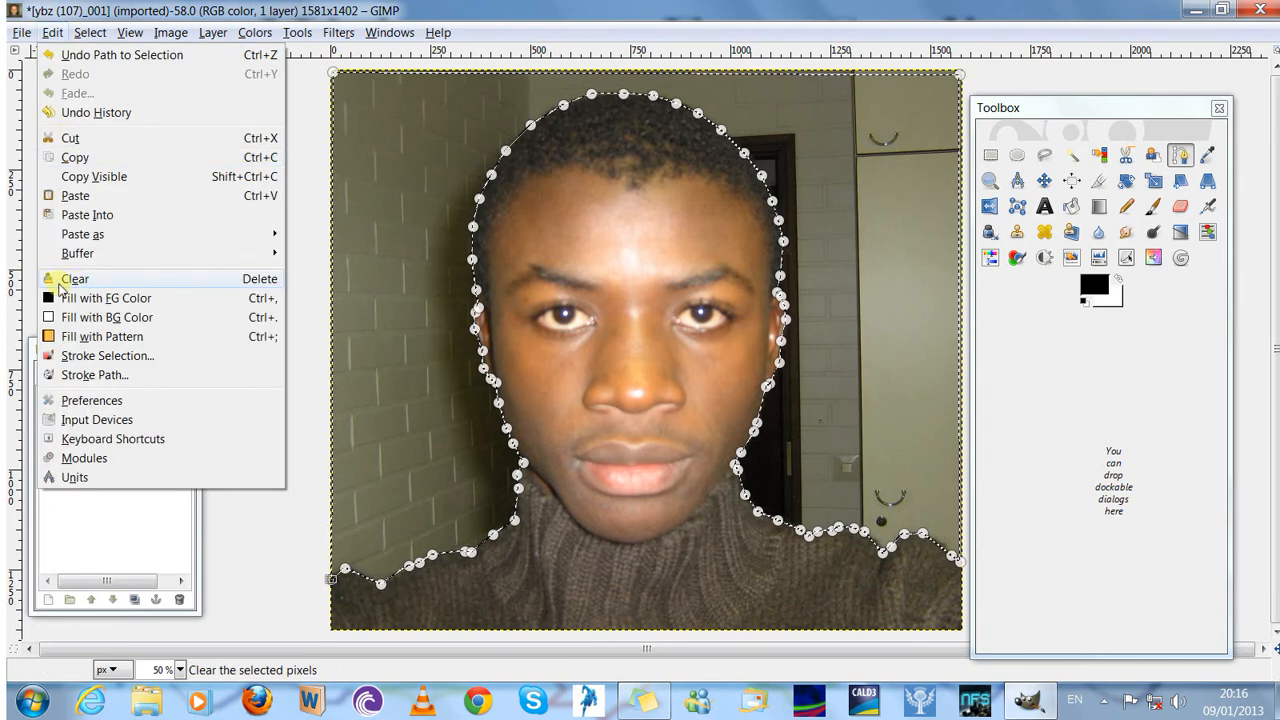
left_click(98, 282)
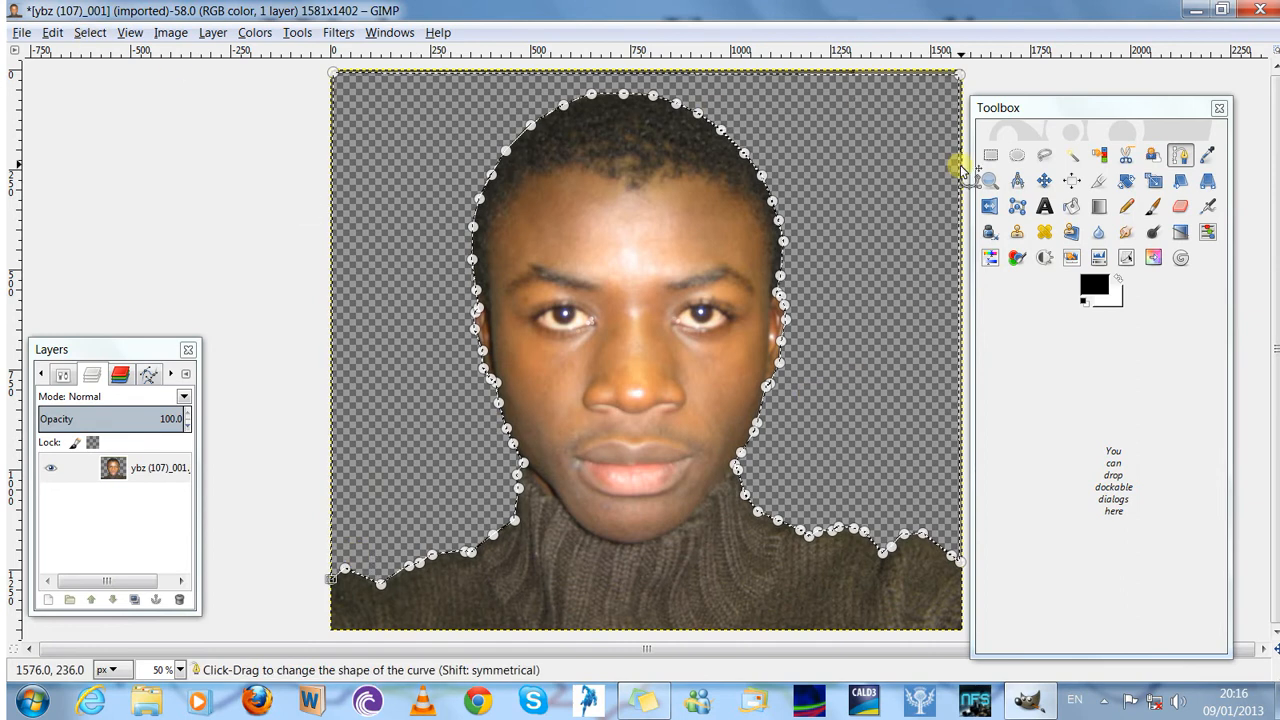
Switch to the Rectangle Select tool and dismiss the selection around the cleared background
left_click(990, 154)
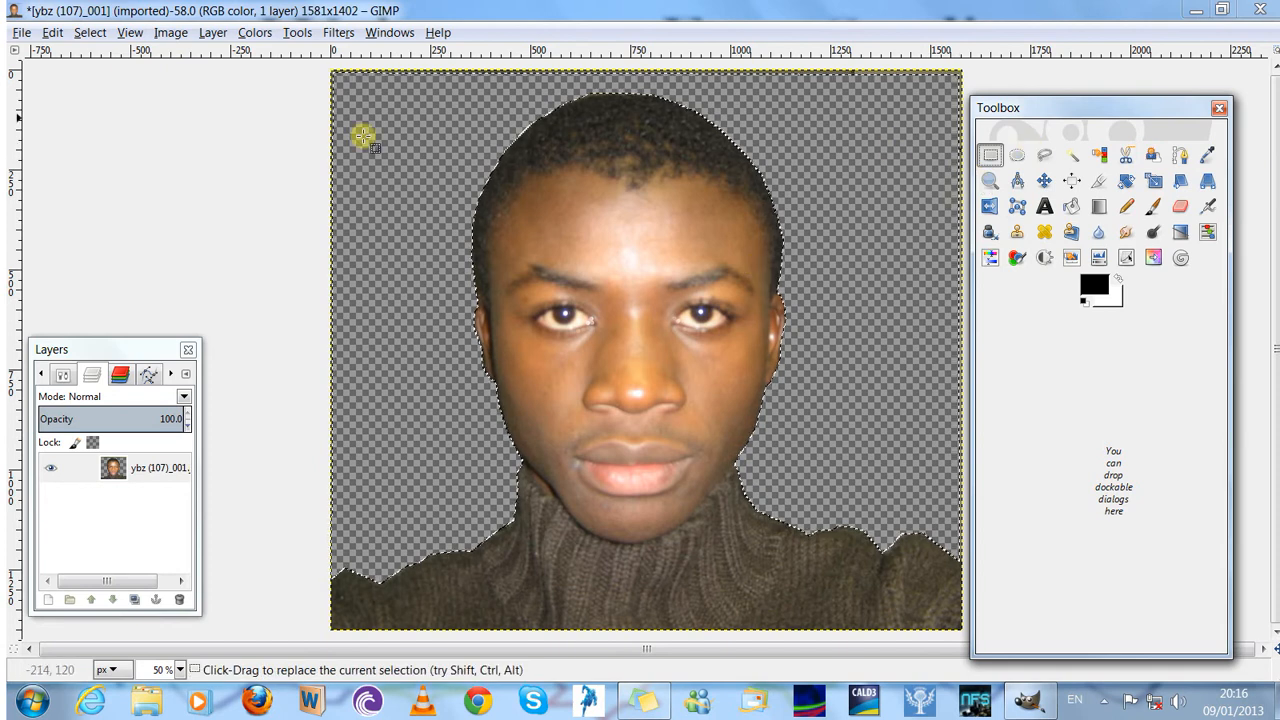
left_click(52, 32)
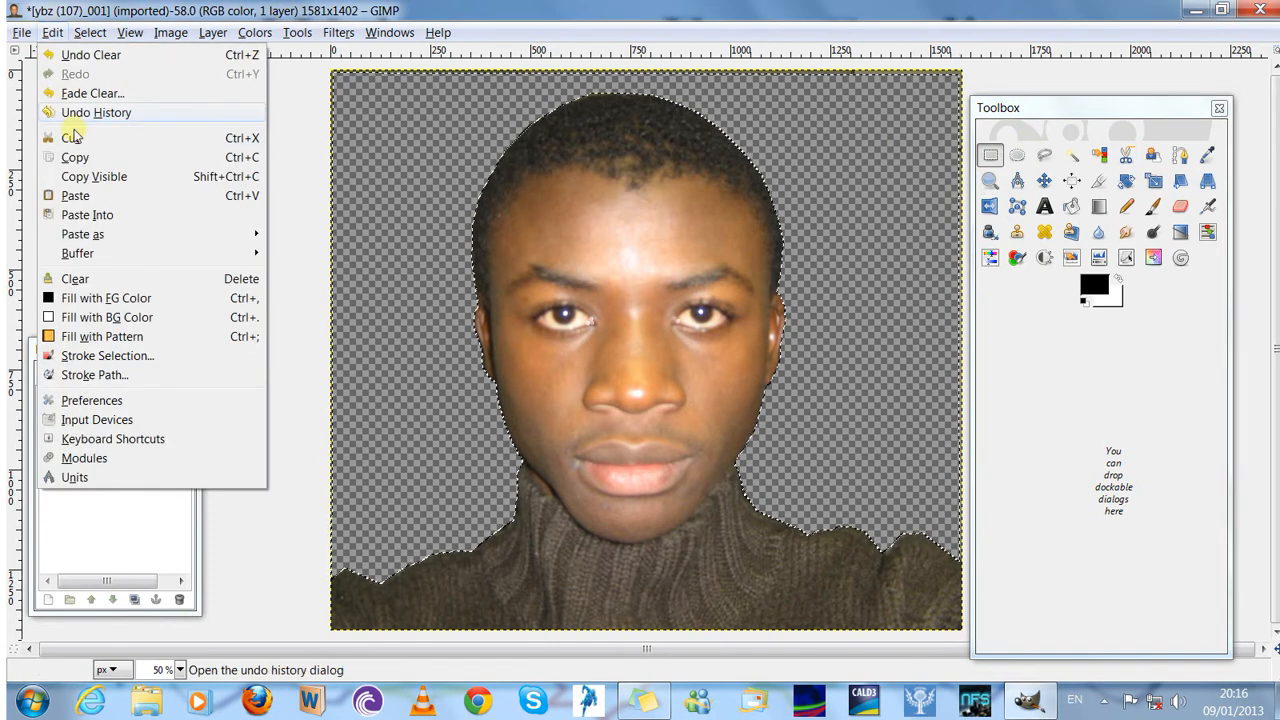
mouse_move(84, 34)
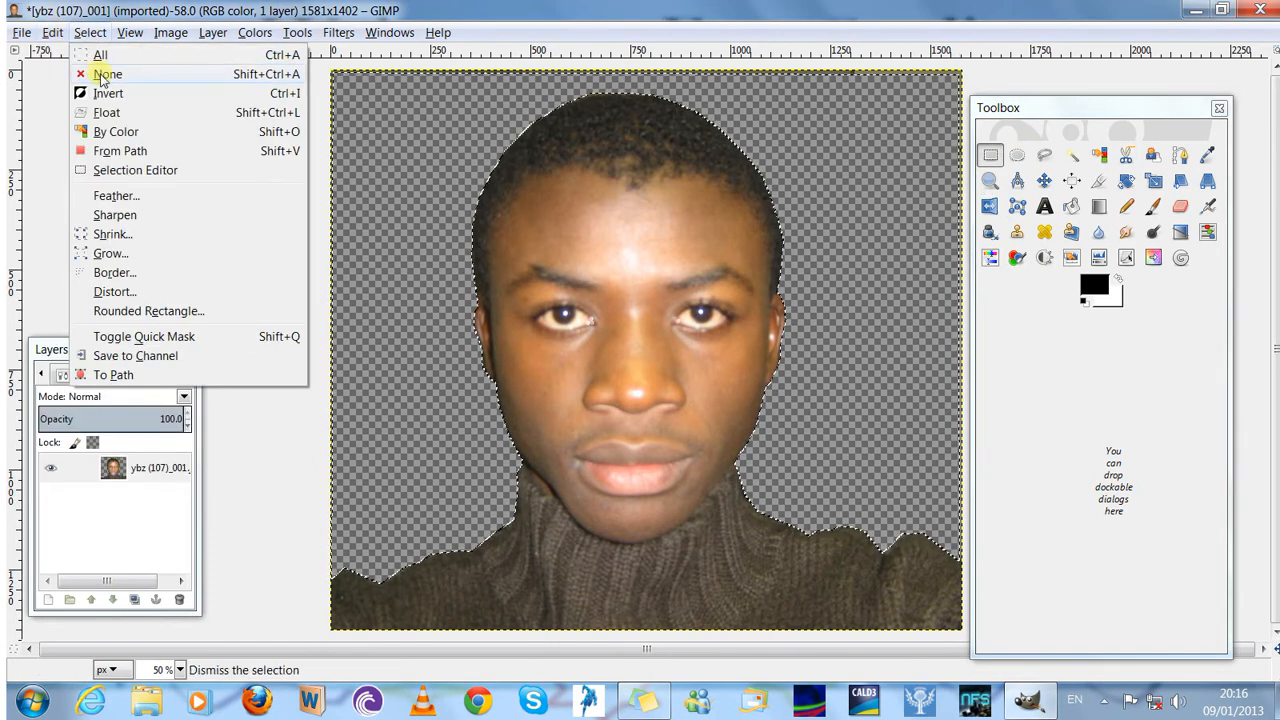
left_click(100, 74)
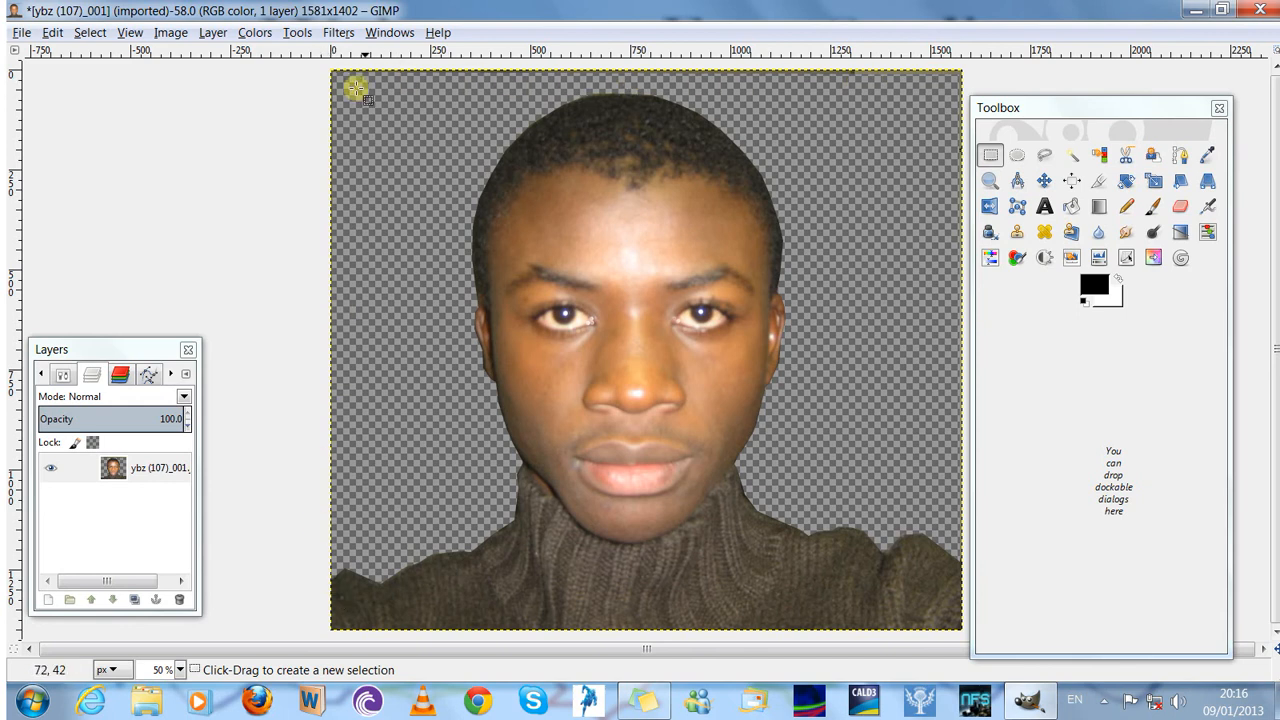
Erase the leftover background at the photo's left edge above the shoulder, using the Hardness 100 brush at size 52.04
left_click(1181, 207)
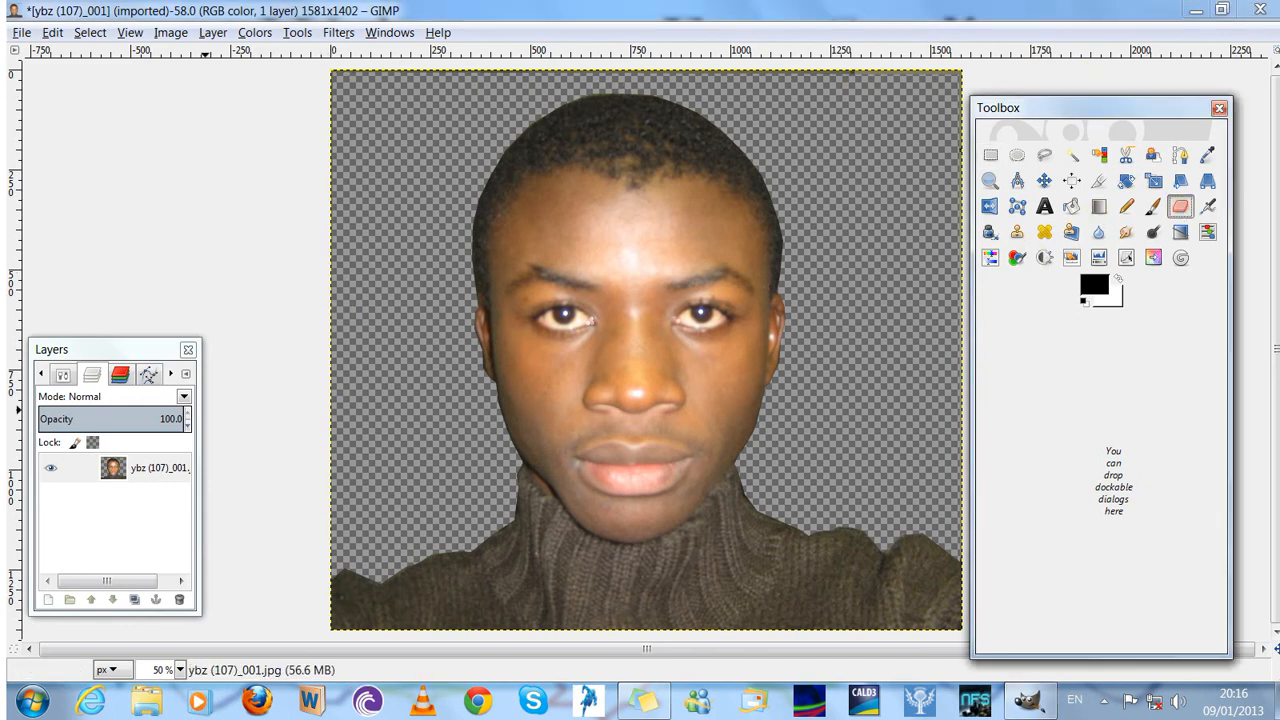
left_click(39, 374)
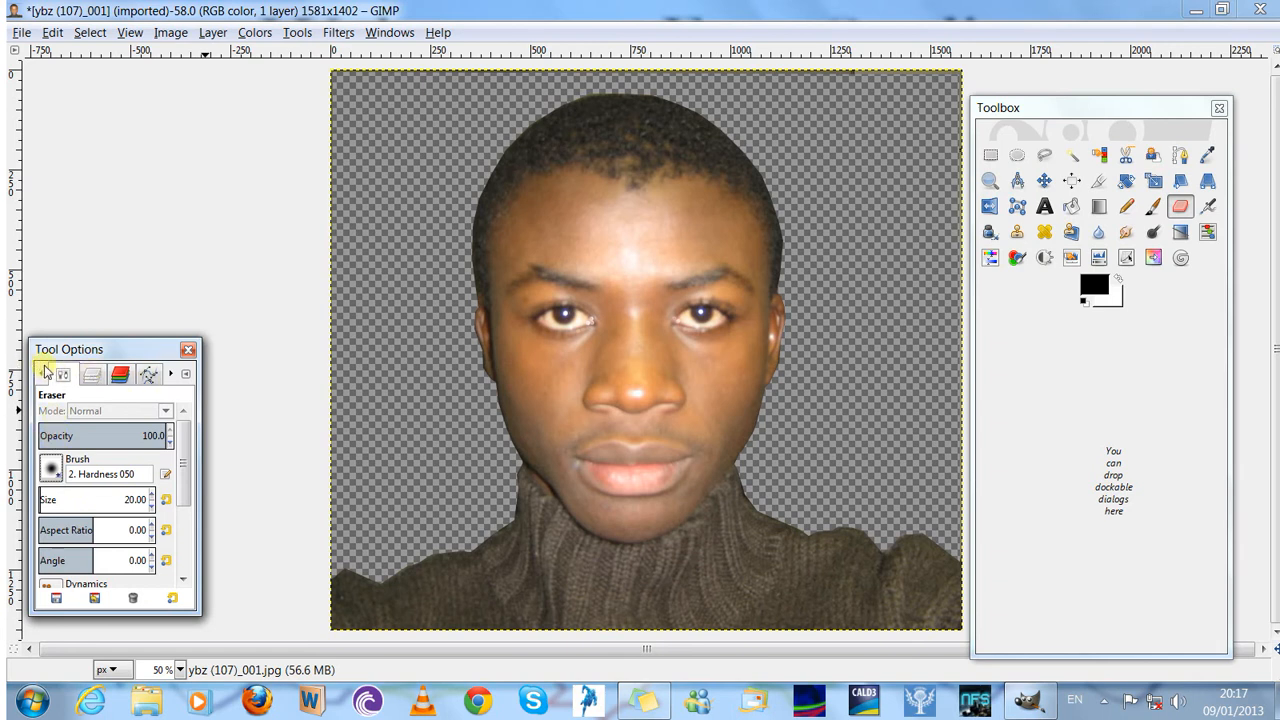
left_click(52, 470)
left_click(94, 517)
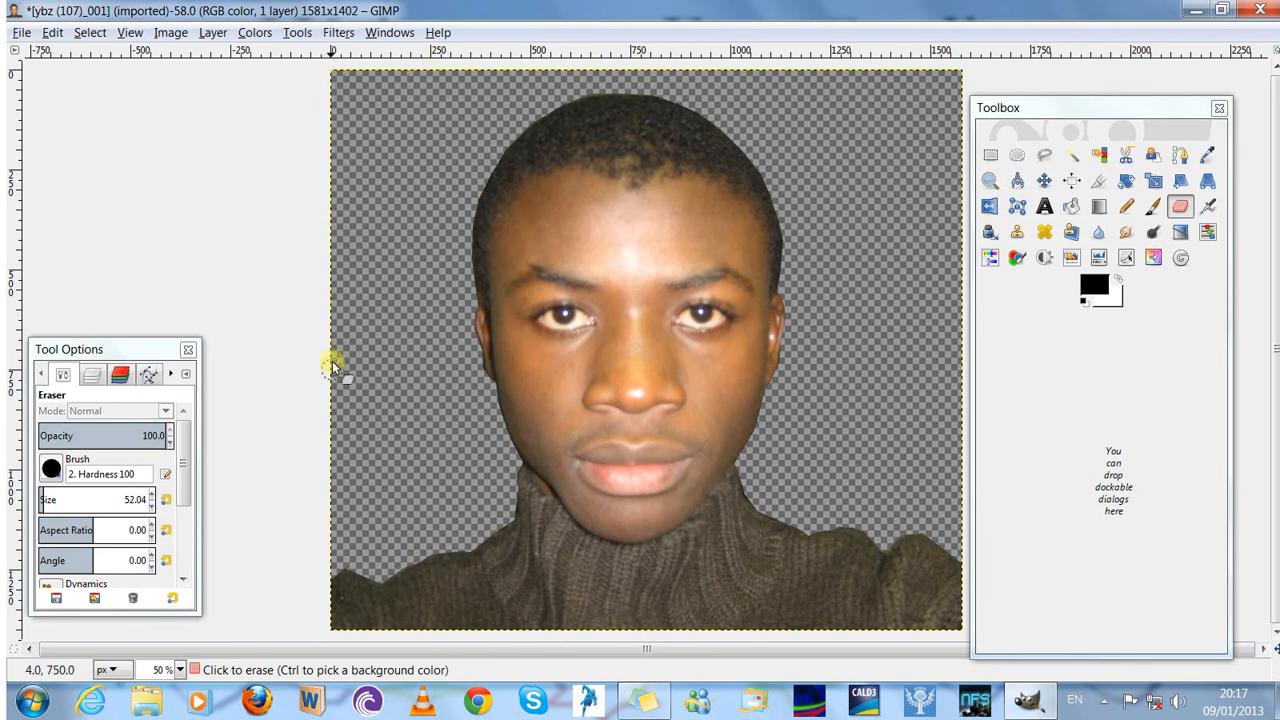
left_click(329, 567)
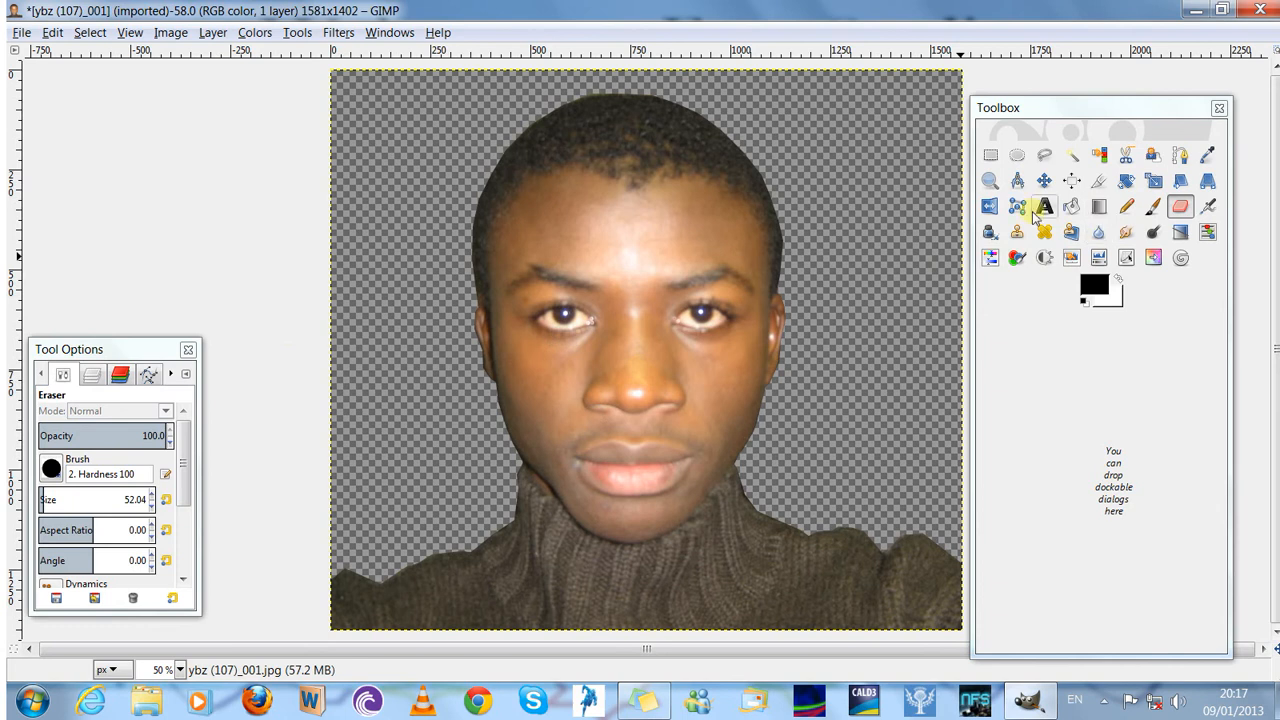
Select the whole transparent background around the person with Fuzzy Select
left_click(1099, 206)
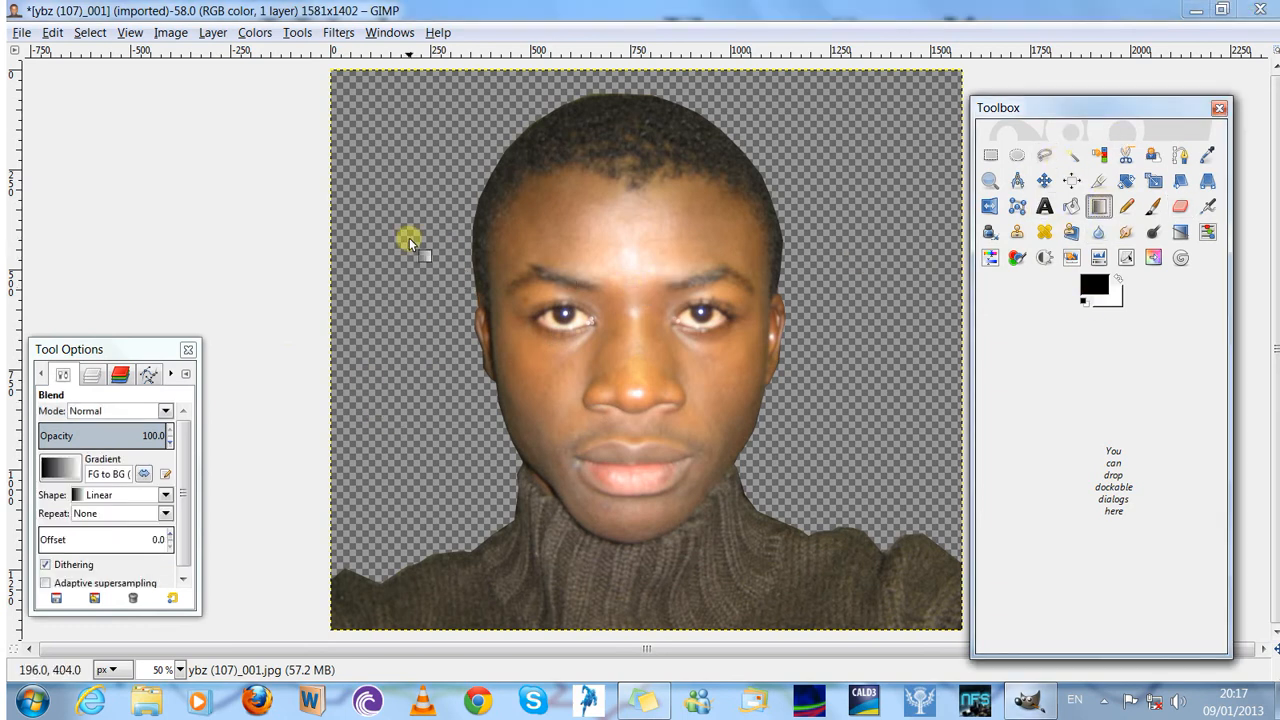
left_click(1082, 157)
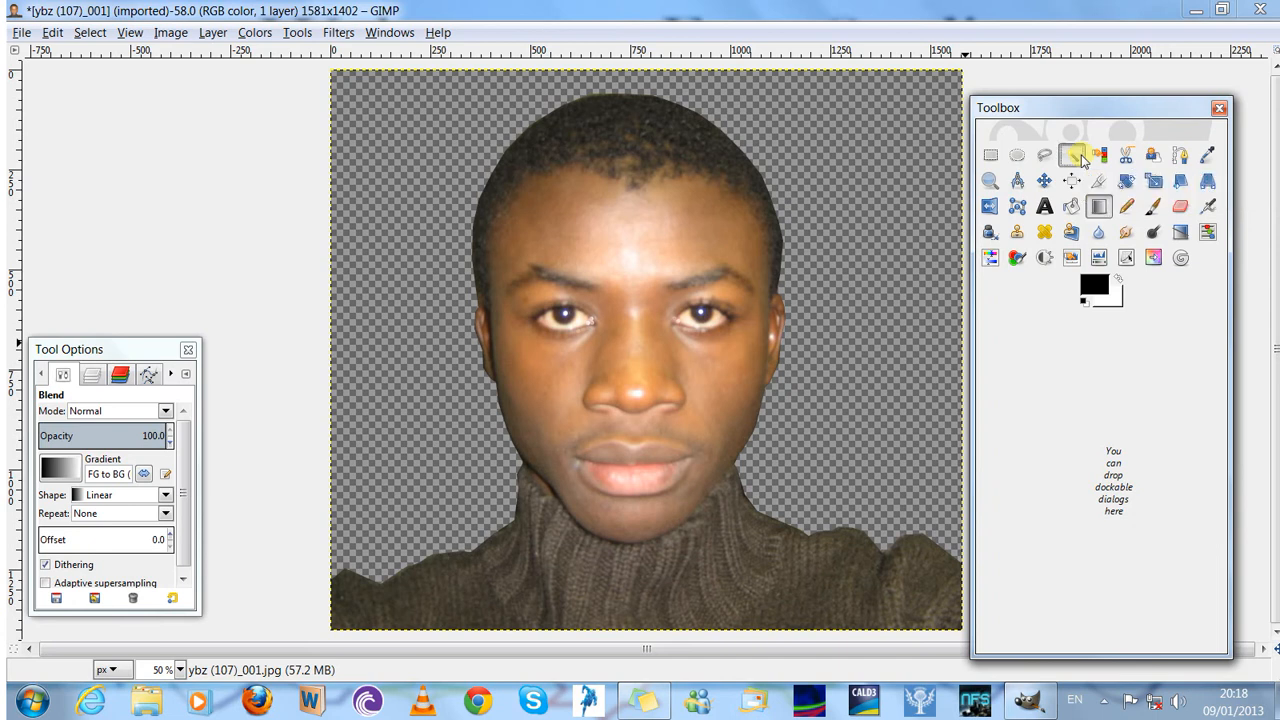
left_click(861, 131)
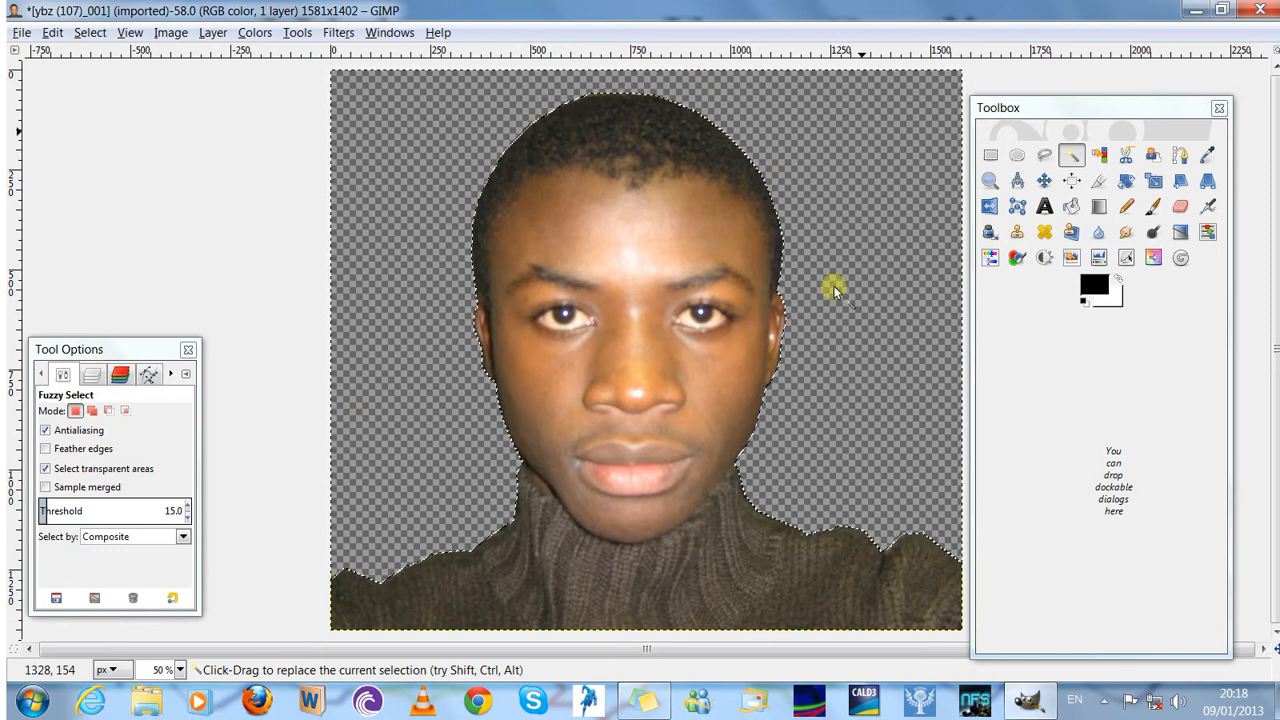
Fill the selected background with a linear Flare Sizefac gradient from the photo's upper edge to its lower edge, and dismiss the selection
left_click(1098, 208)
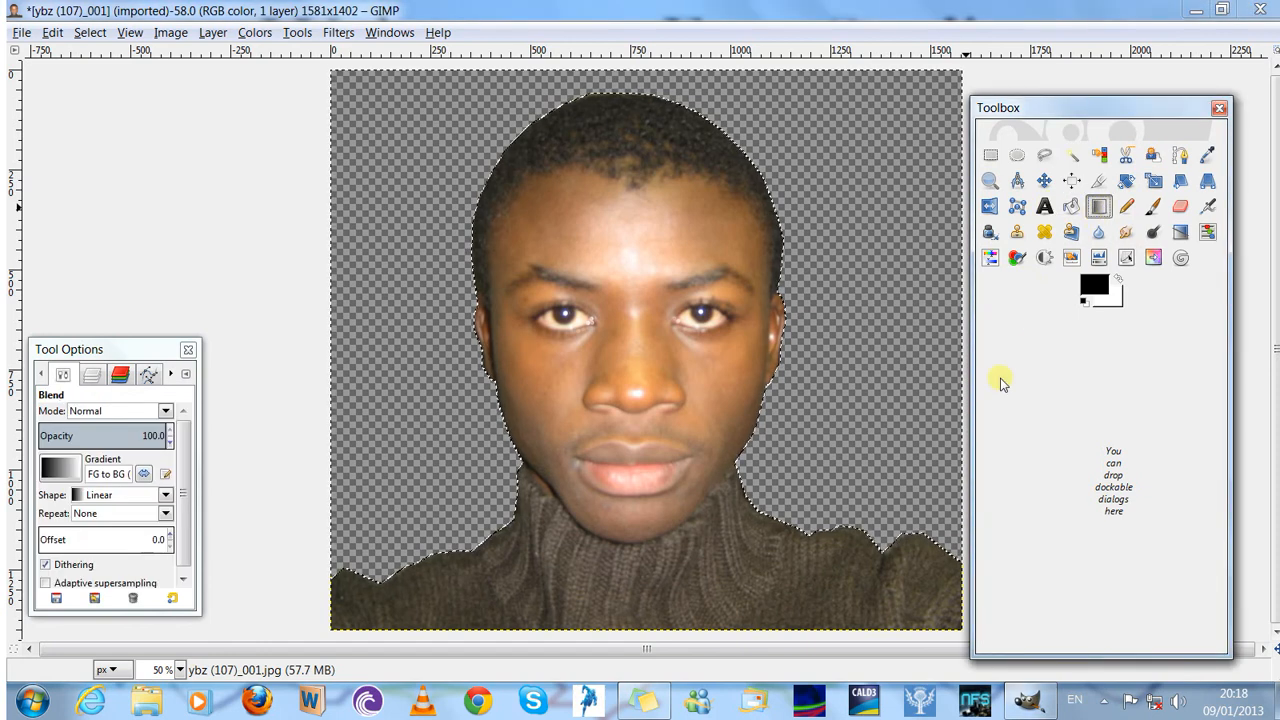
left_click(60, 470)
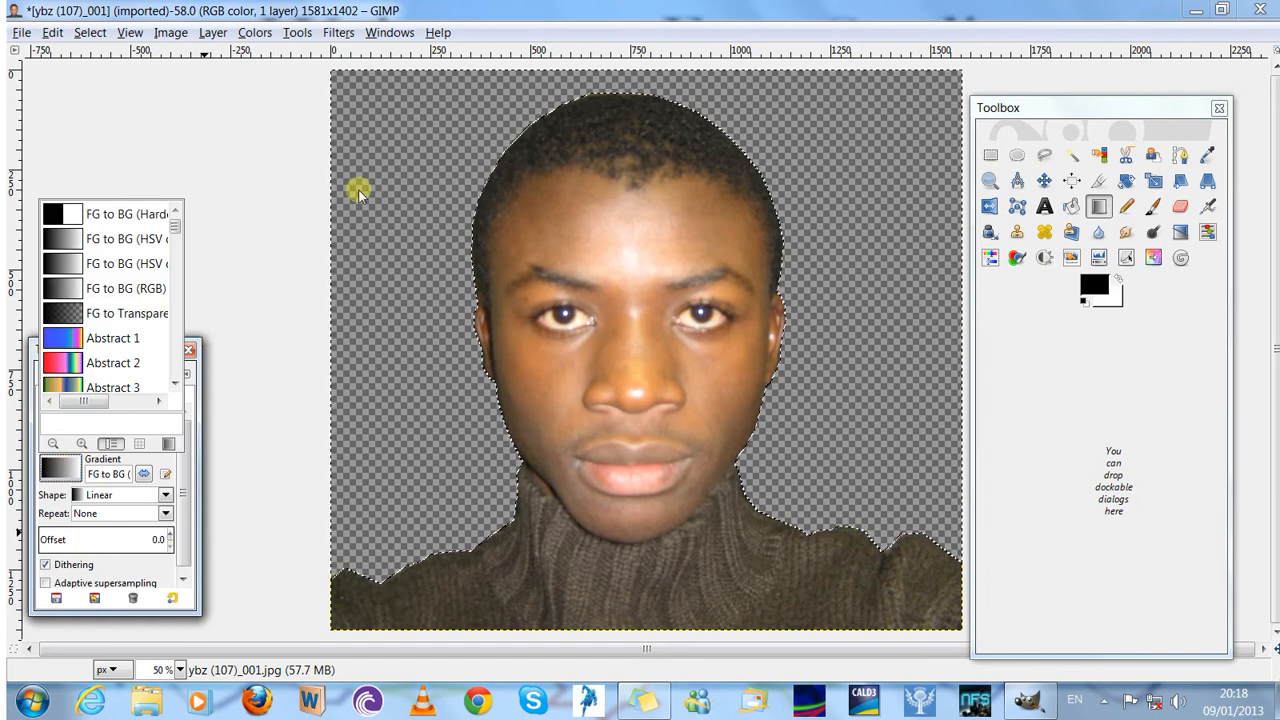
left_click_drag(175, 229, 175, 297)
left_click(69, 279)
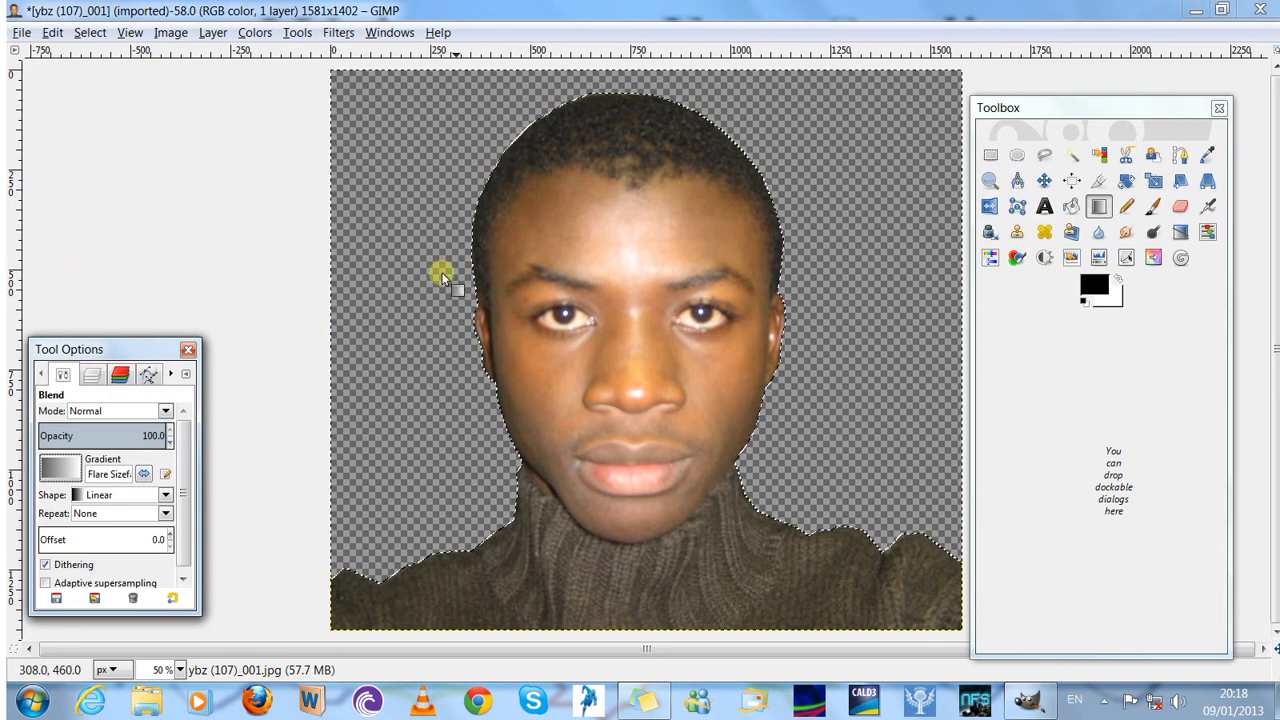
left_click_drag(632, 74, 651, 634)
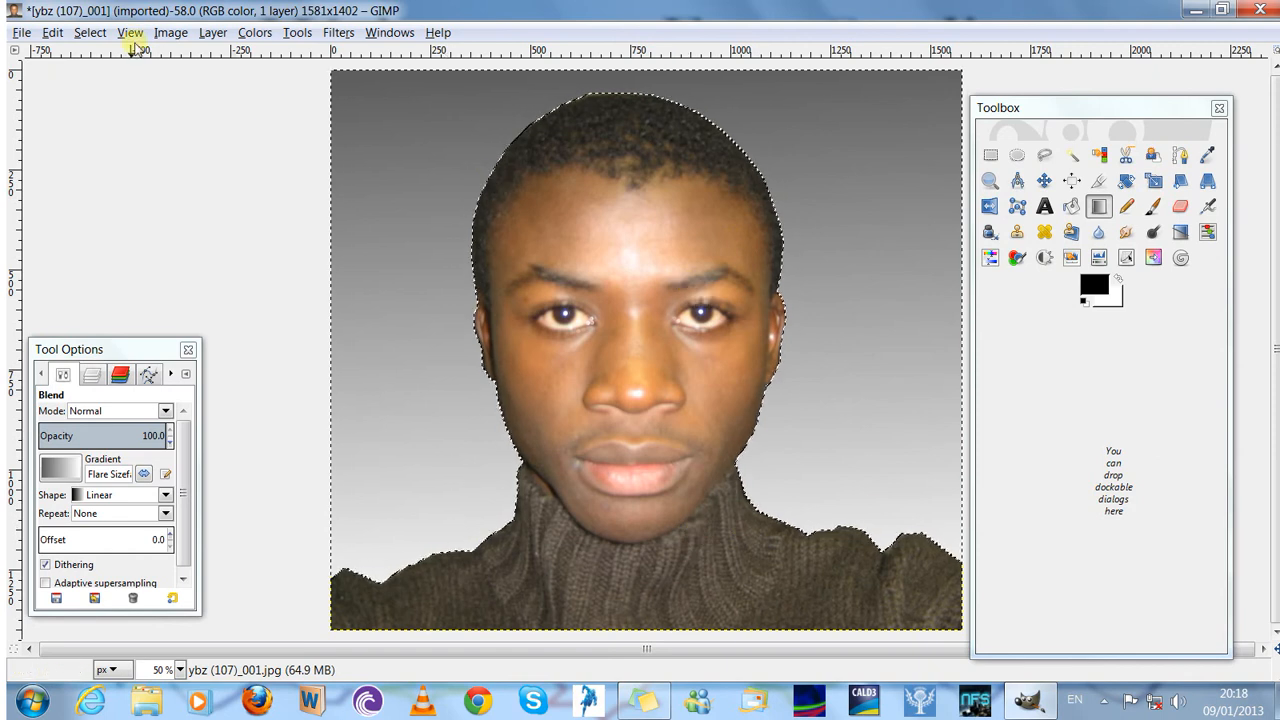
left_click(90, 32)
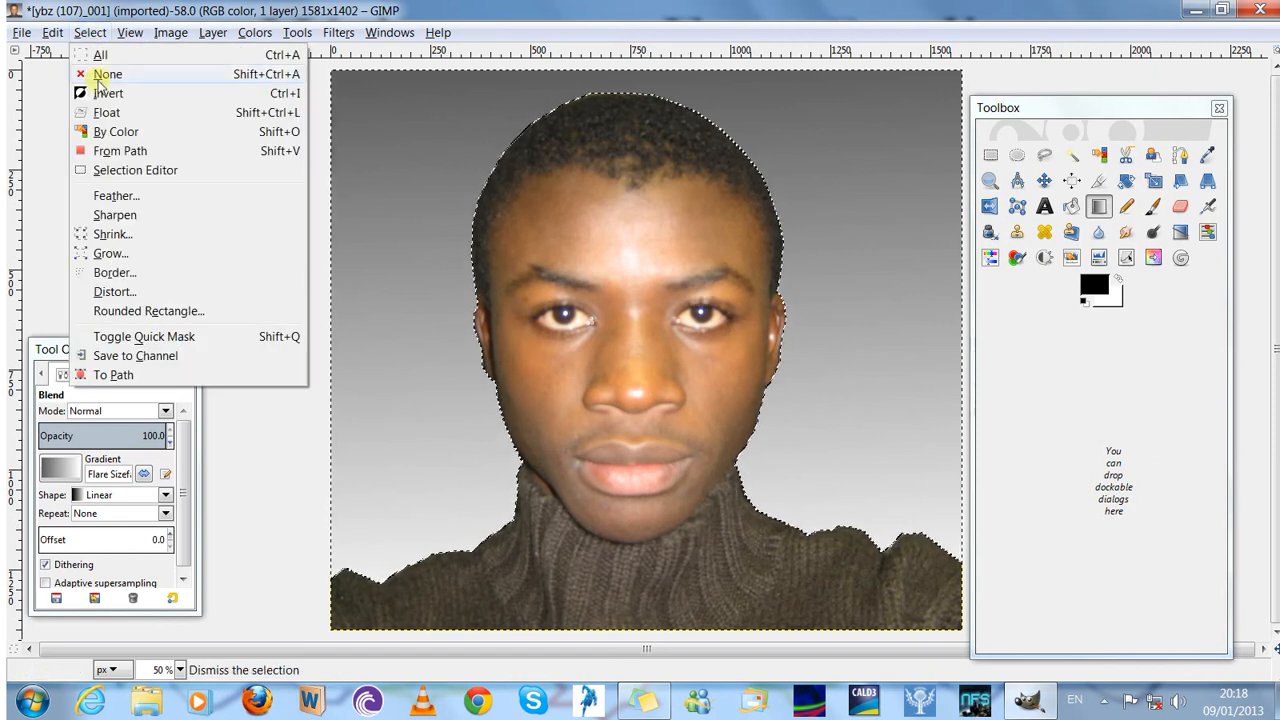
left_click(102, 75)
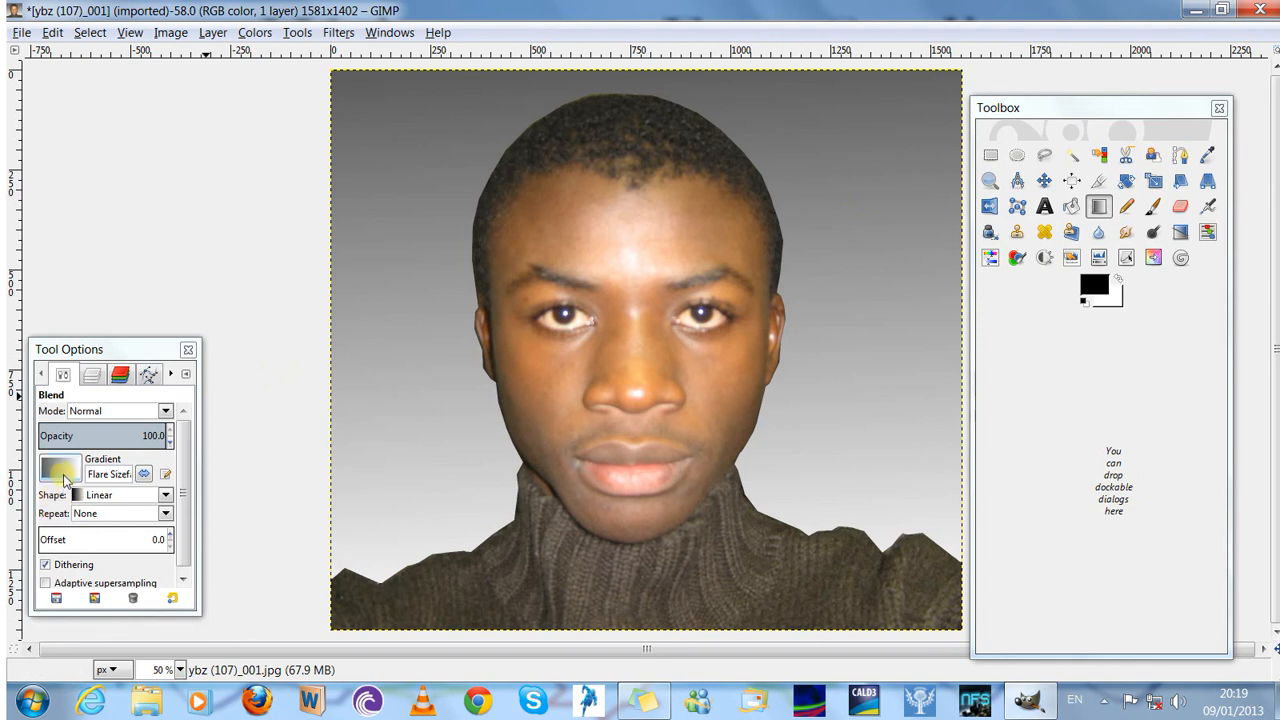
Try to reselect the gradient background with Fuzzy Select, and undo both that selection and the earlier deselection
left_click(1074, 157)
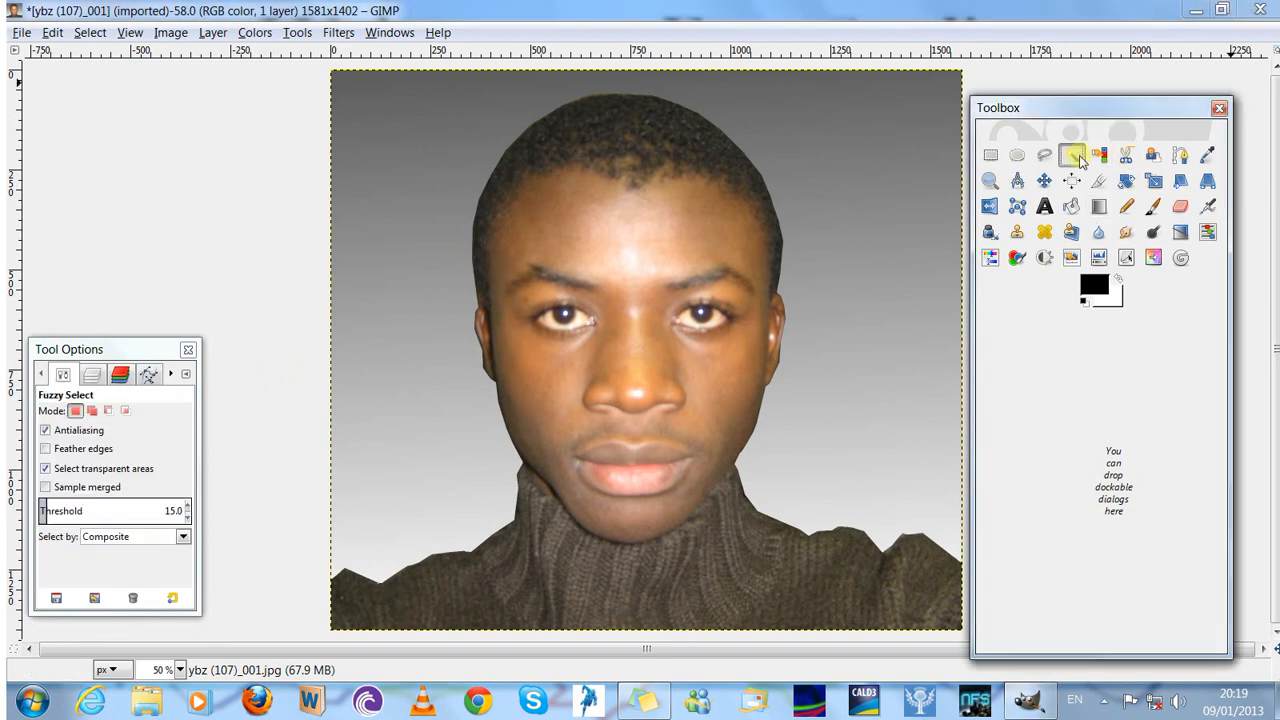
left_click(771, 161)
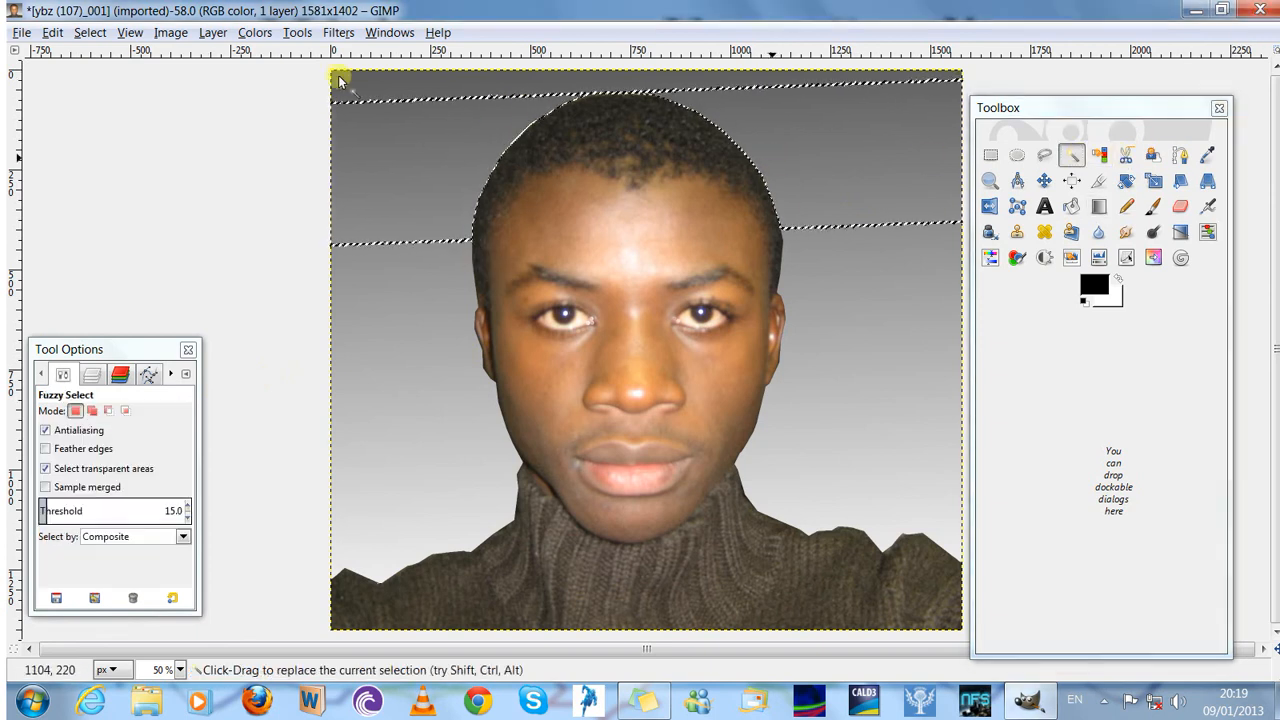
left_click(52, 33)
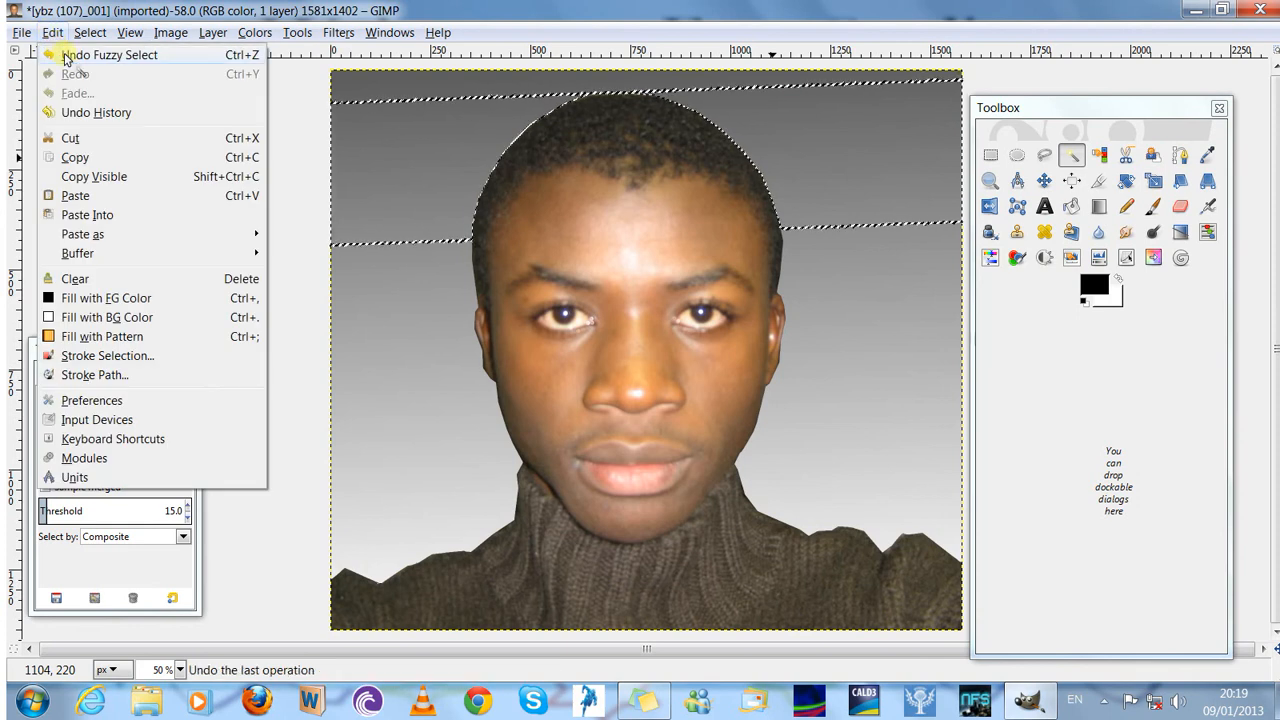
left_click(58, 52)
left_click(52, 33)
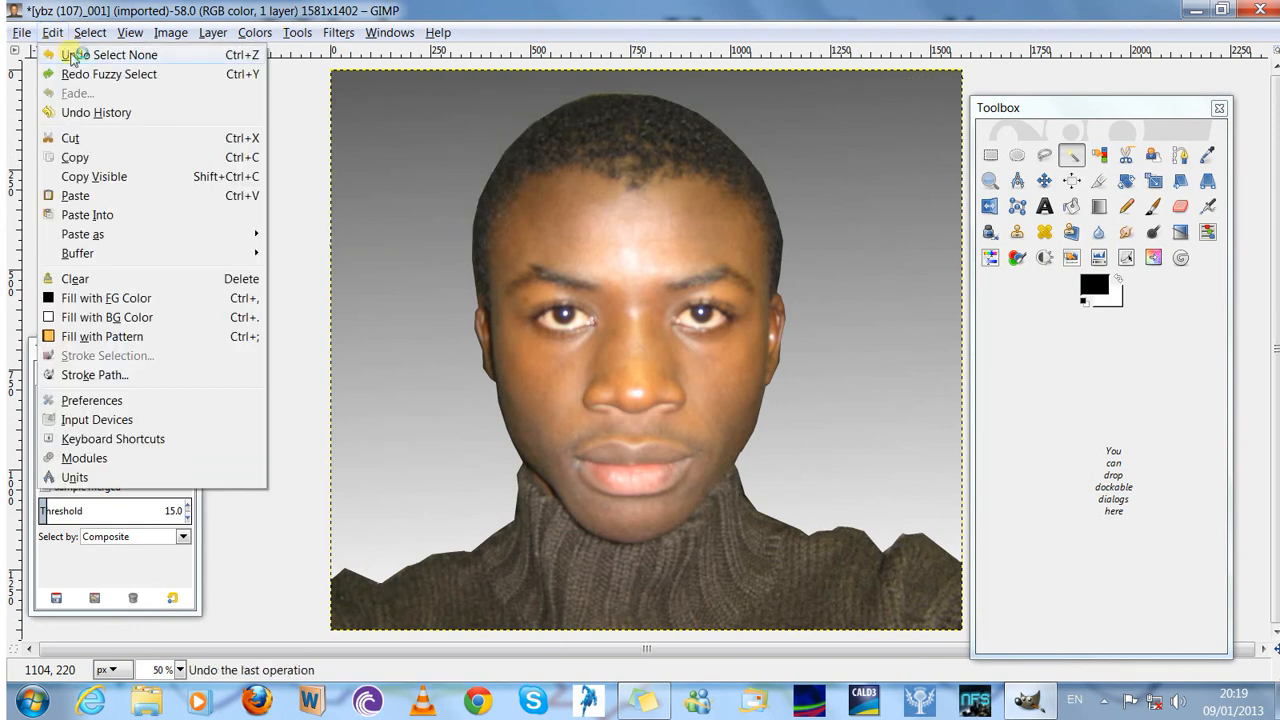
left_click(70, 56)
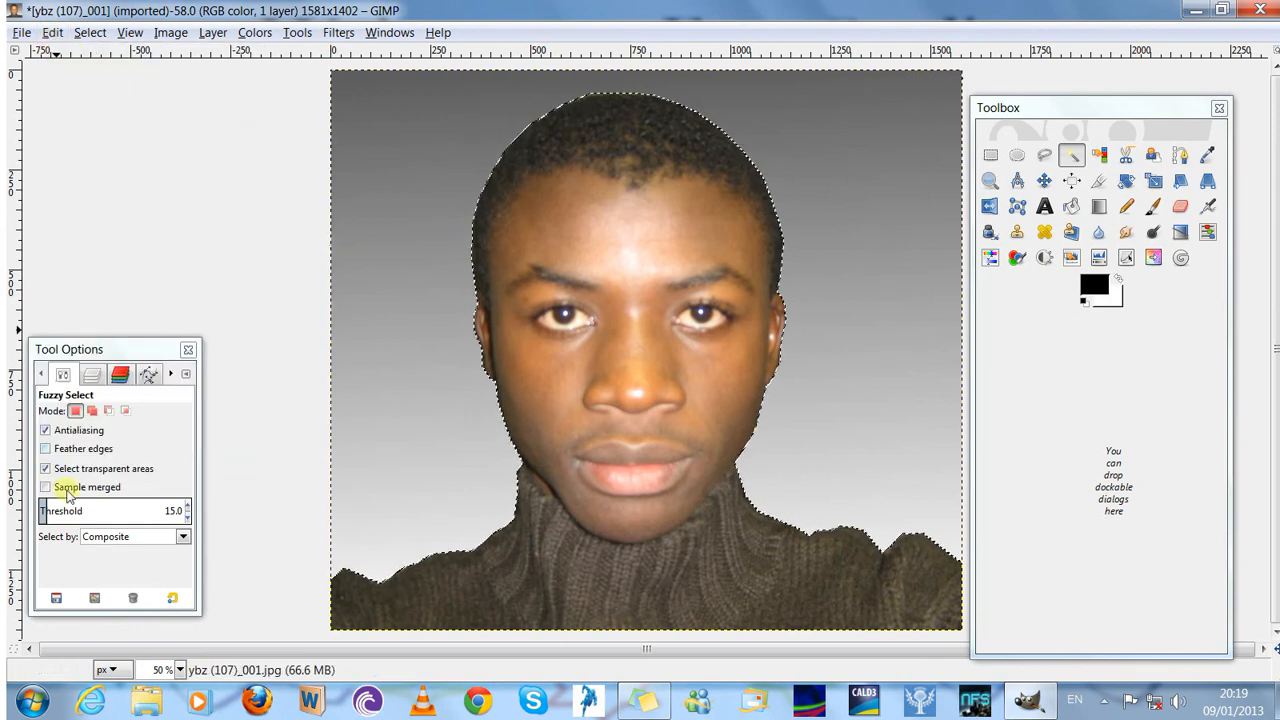
Blend a linear Neon Green gradient over the selected background from the photo's upper edge to its lower edge
left_click(1099, 206)
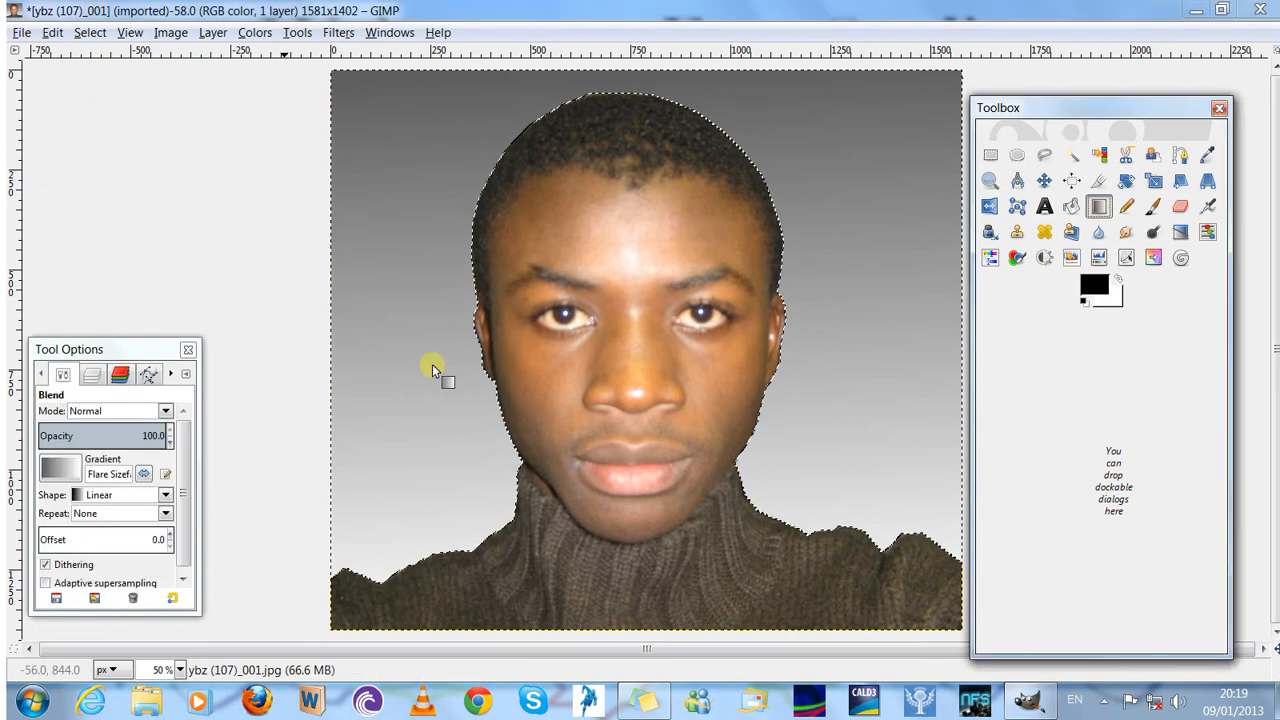
left_click(60, 468)
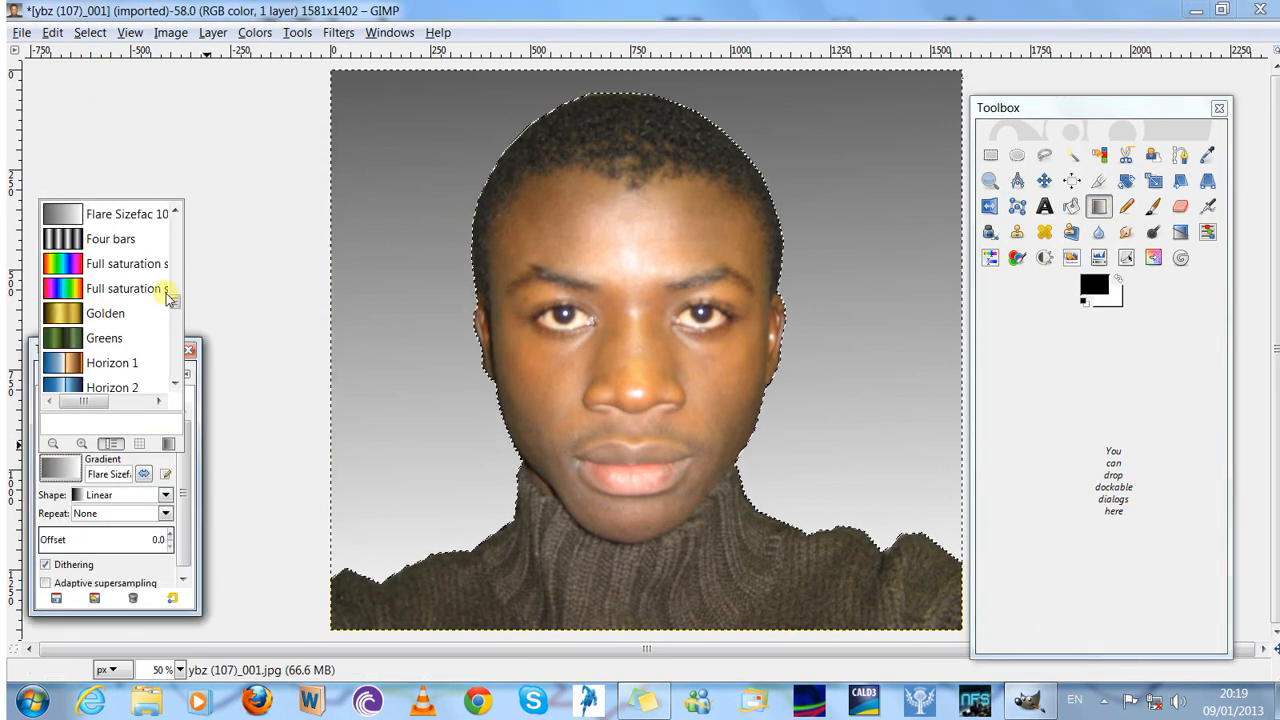
left_click_drag(176, 288, 177, 316)
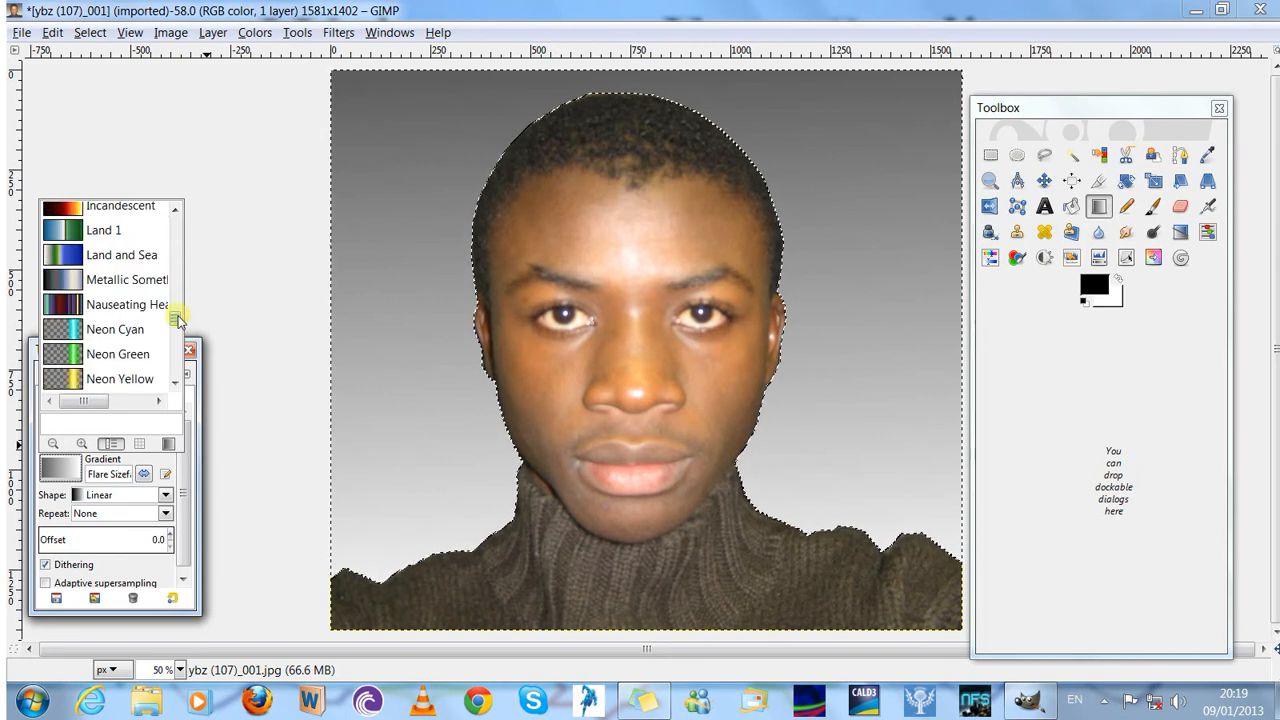
left_click(68, 354)
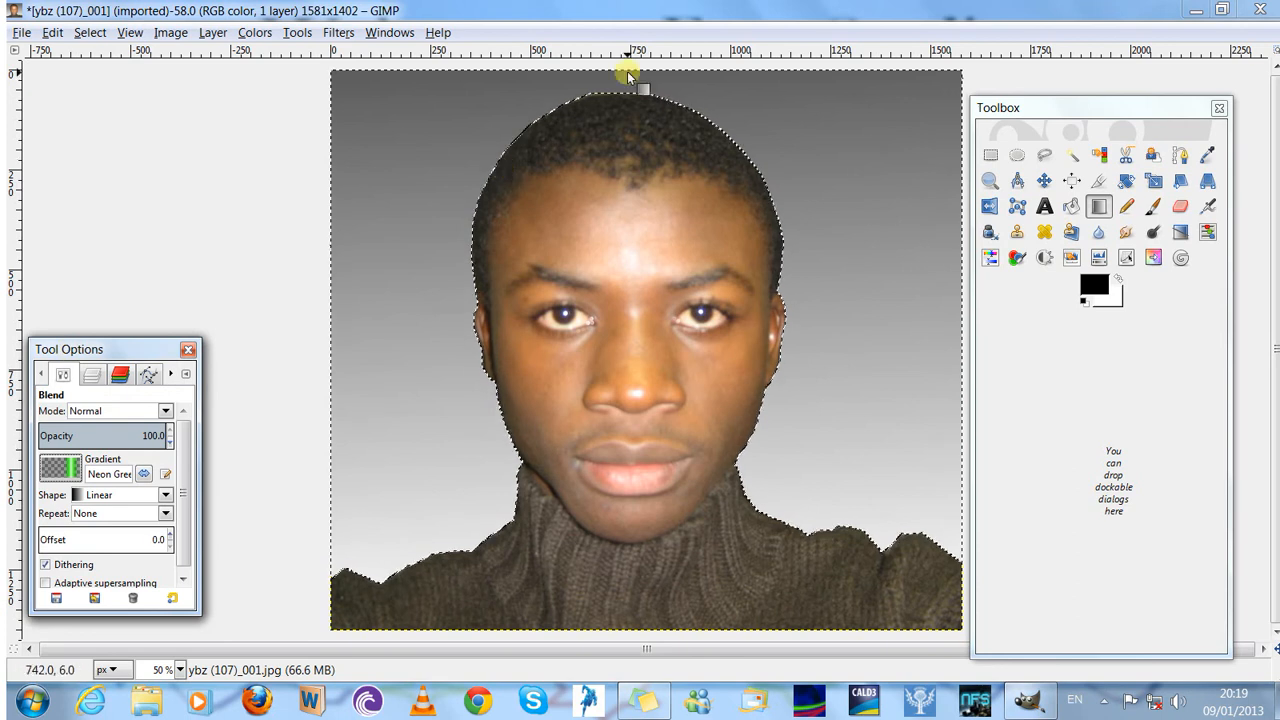
left_click_drag(628, 74, 655, 626)
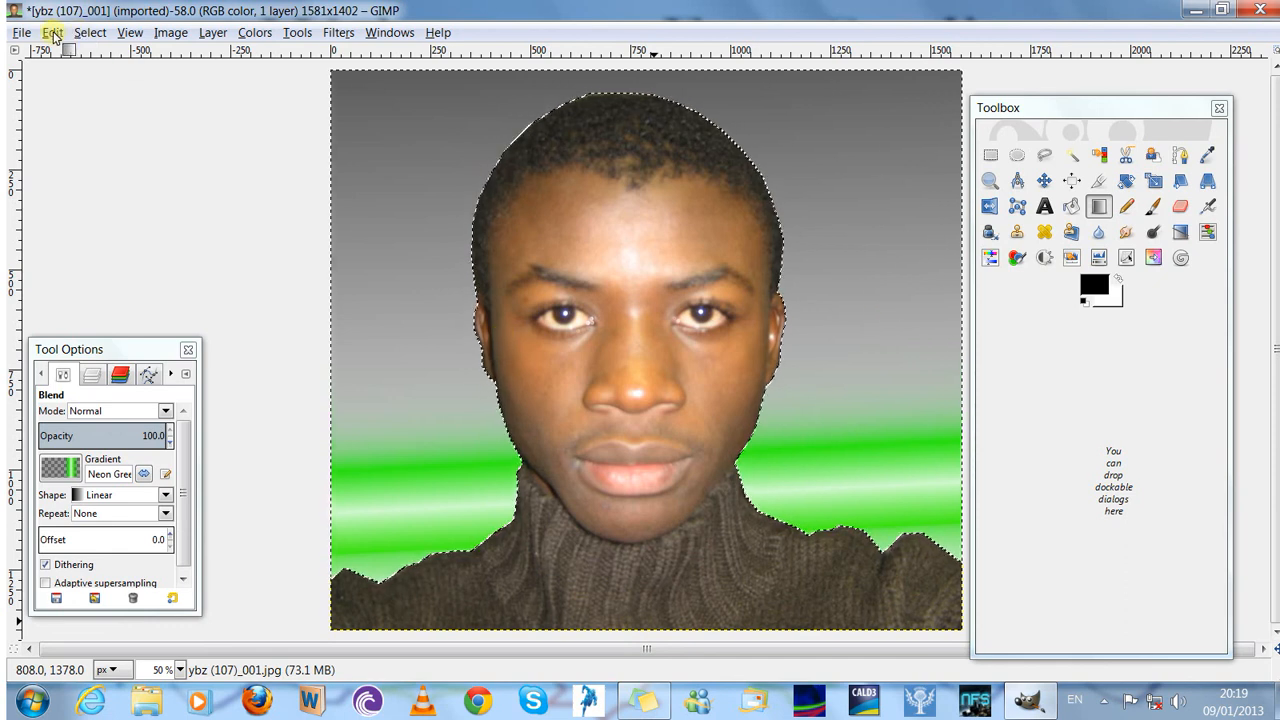
Undo the Neon Green blend and the grey gradient fill behind the person
left_click(53, 33)
left_click(68, 55)
left_click(52, 33)
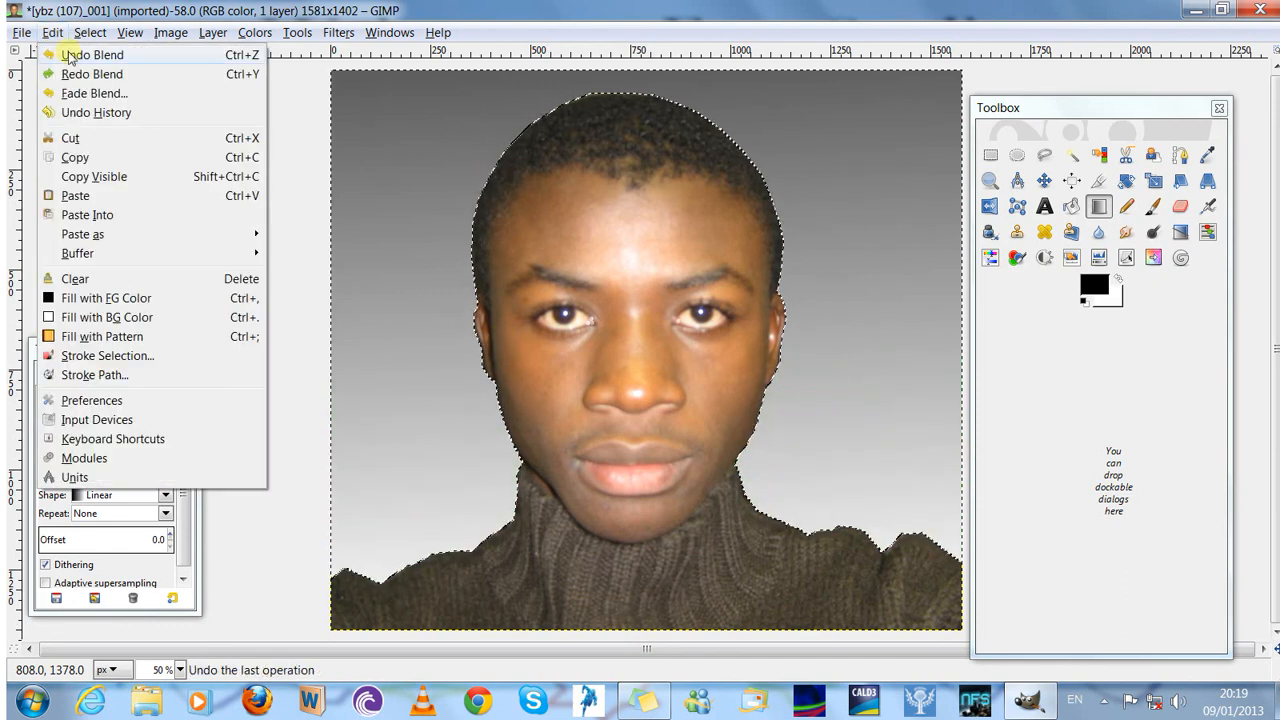
left_click(68, 55)
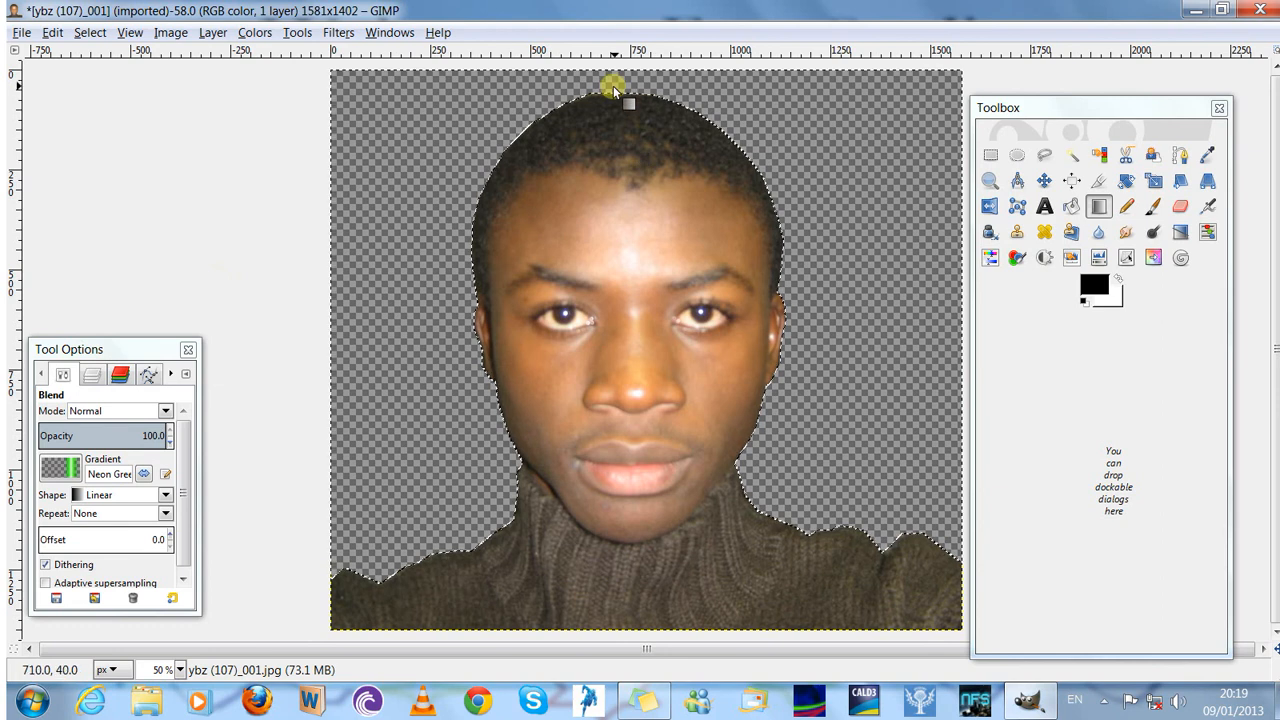
Try a linear Neon Green blend from the photo's upper edge to near its lower edge, and undo it
left_click_drag(638, 68, 652, 600)
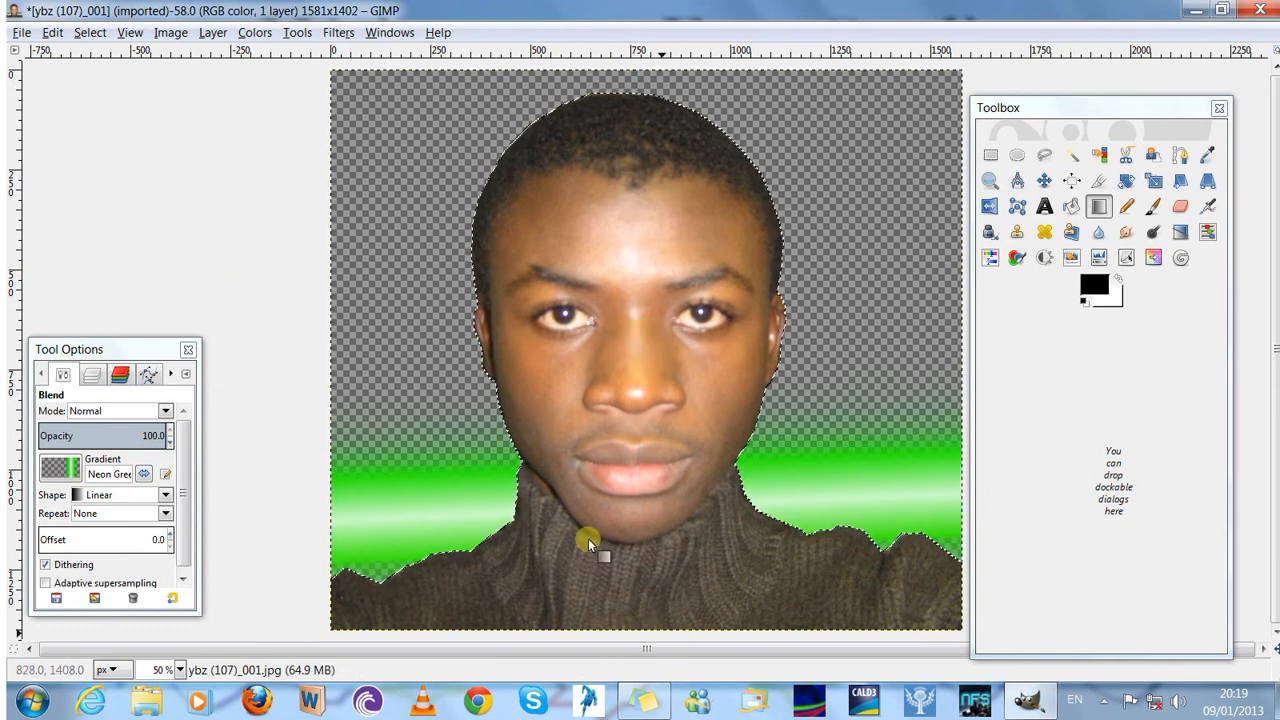
left_click(52, 33)
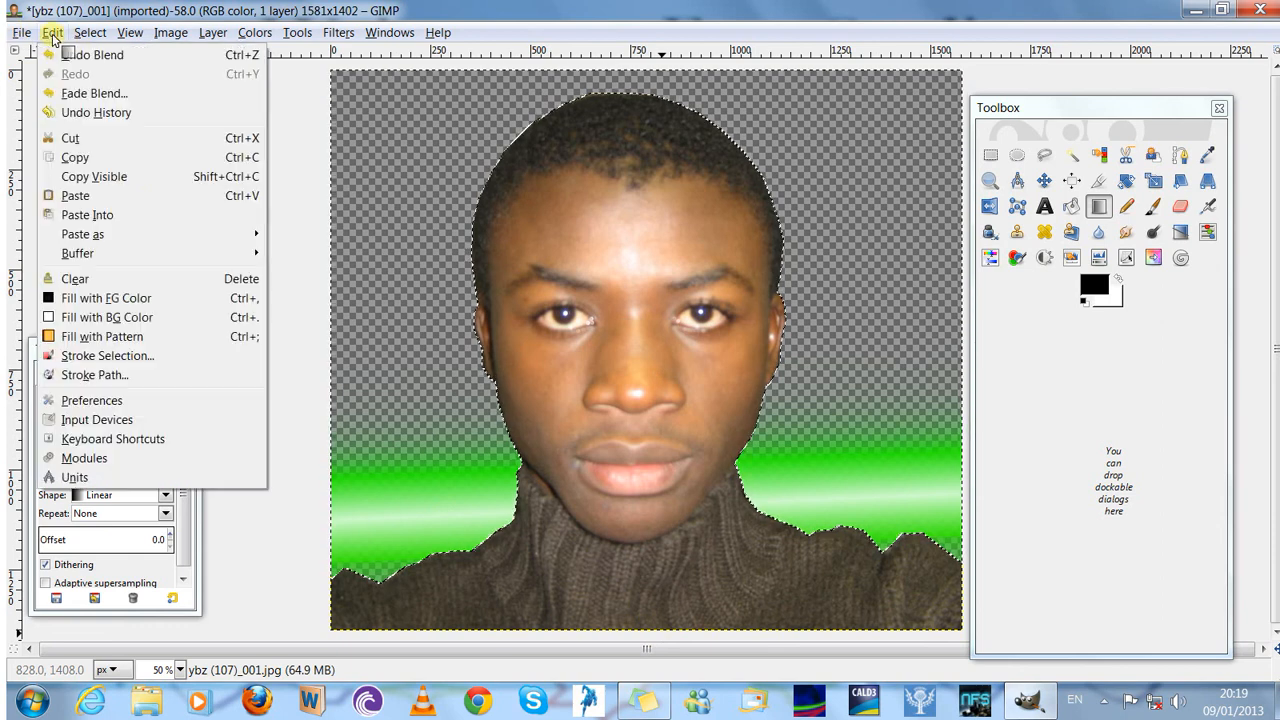
left_click(85, 55)
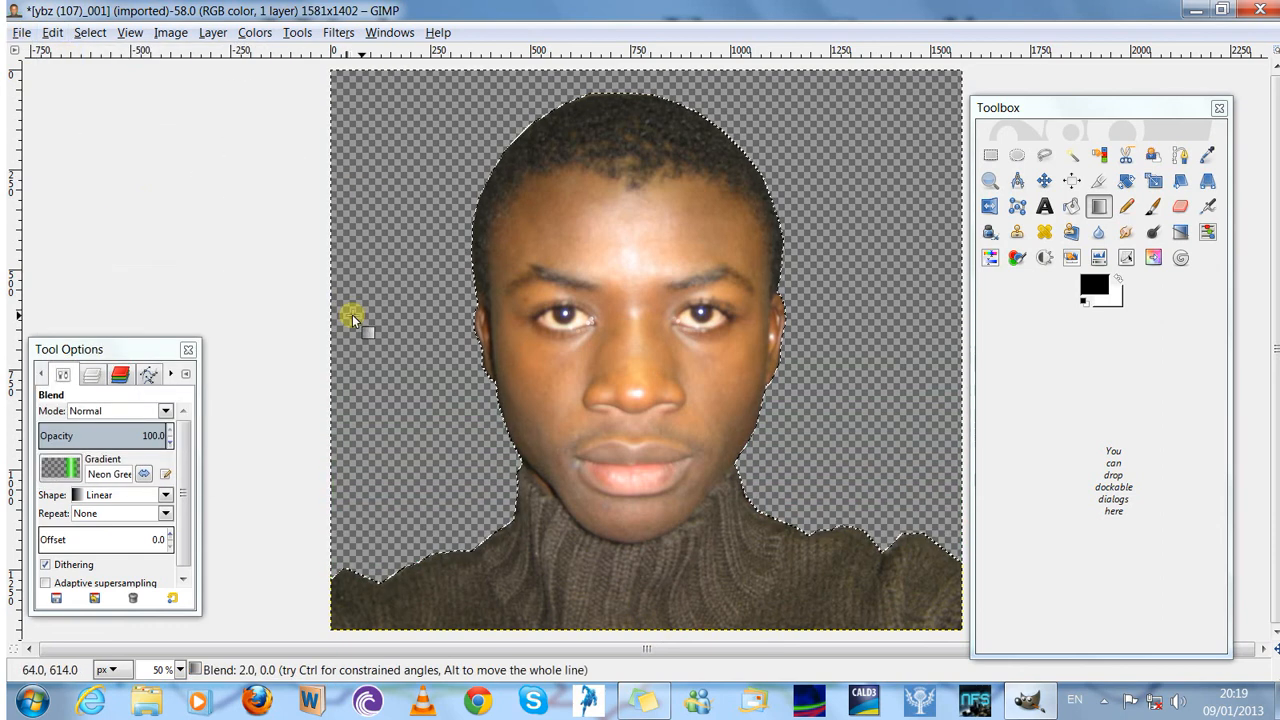
Blend the linear Neon Green gradient horizontally across the selected background in both directions, one band beside each side of the head, and clear the selection
left_click_drag(352, 314, 928, 318)
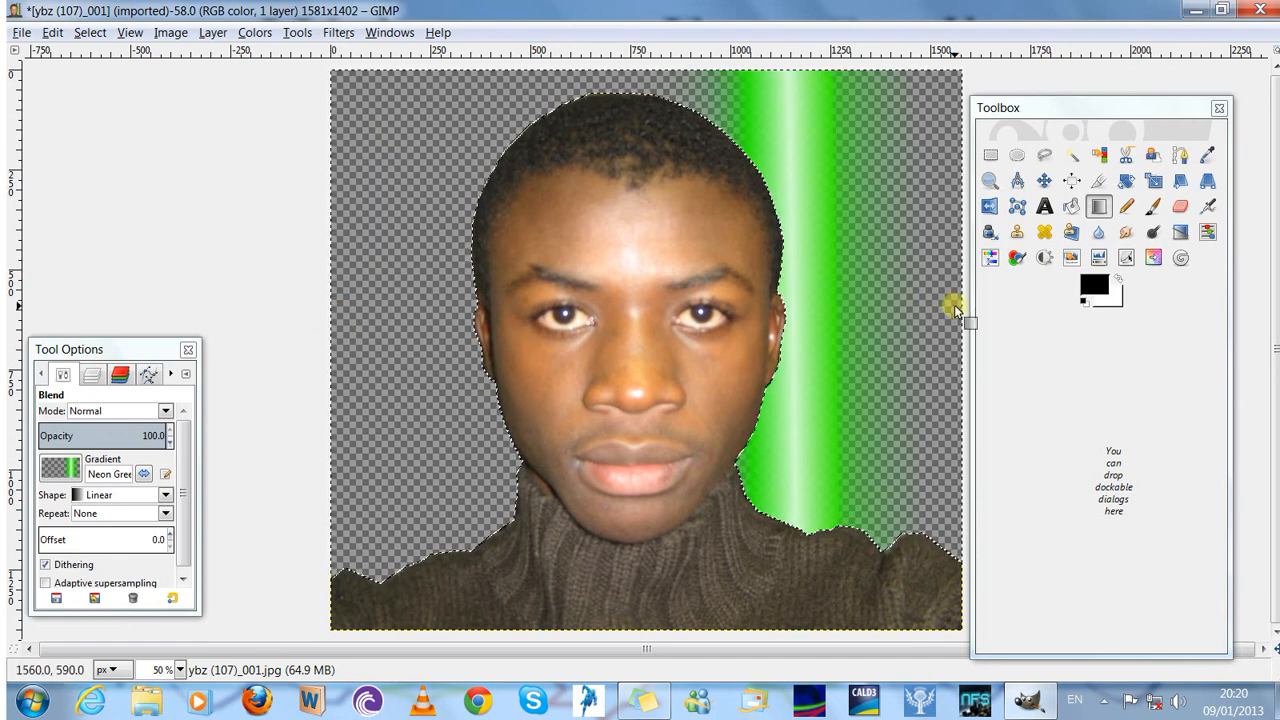
left_click_drag(955, 305, 344, 309)
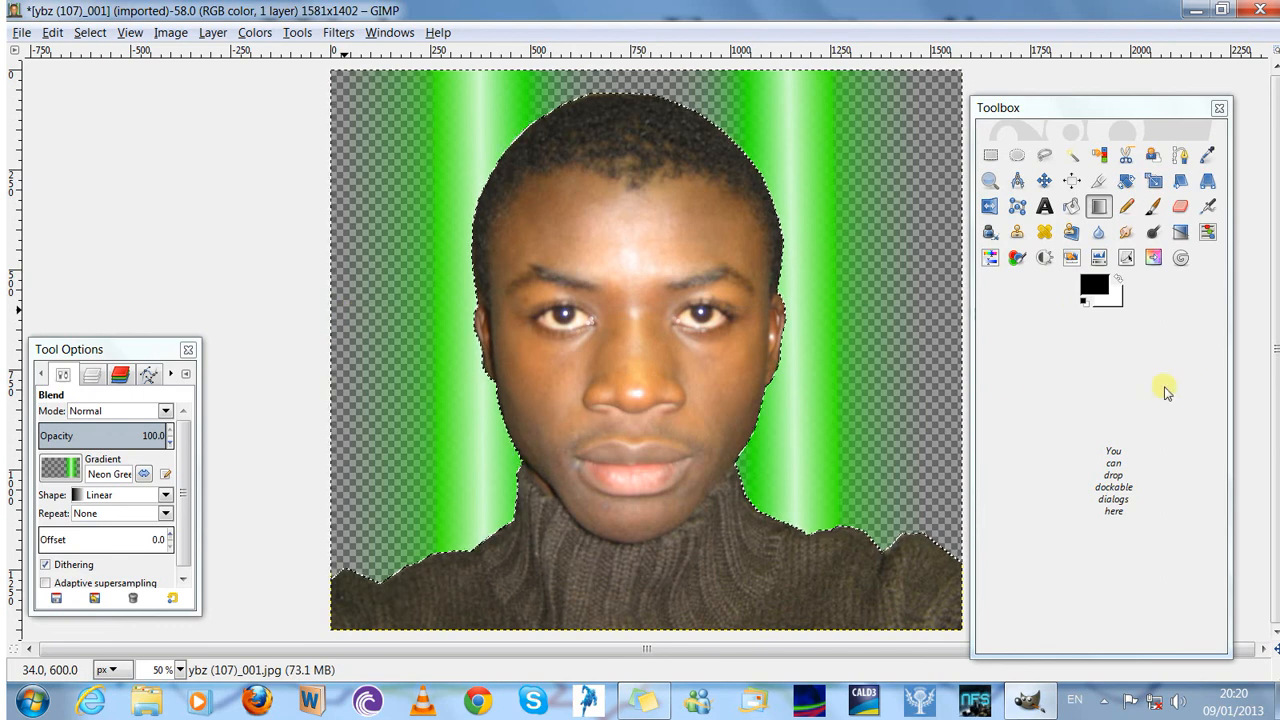
left_click(90, 32)
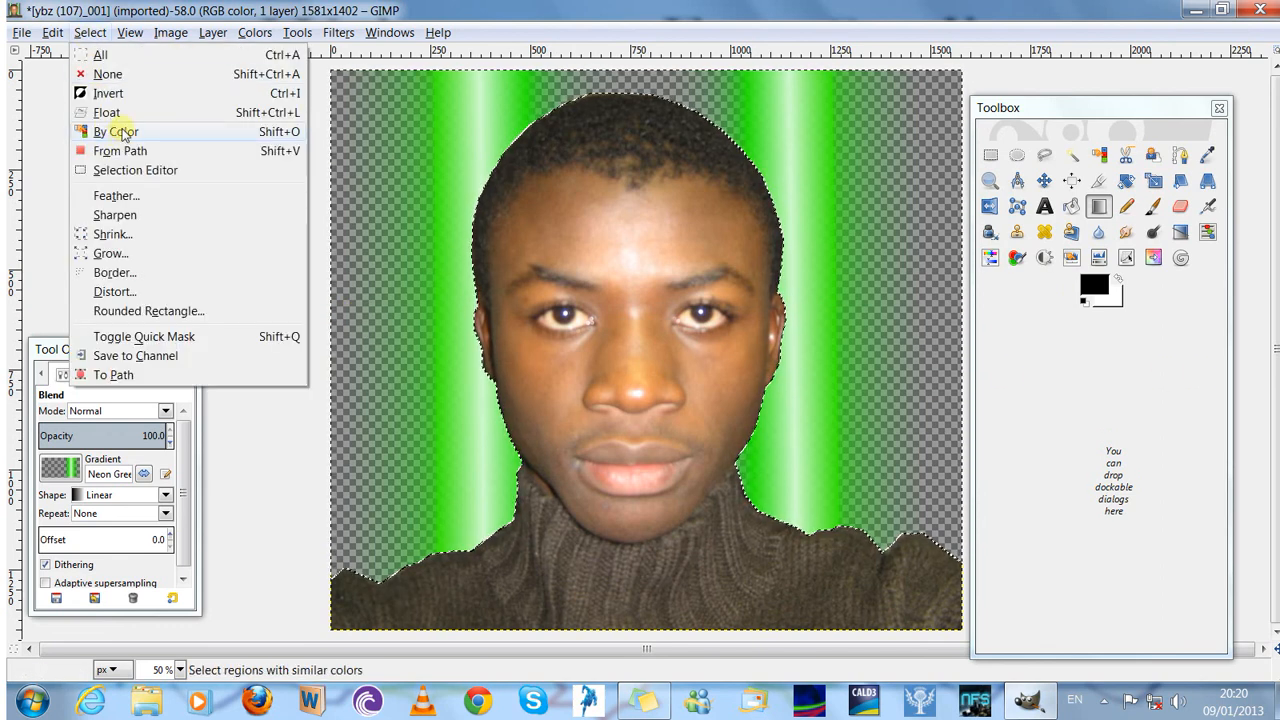
left_click(108, 75)
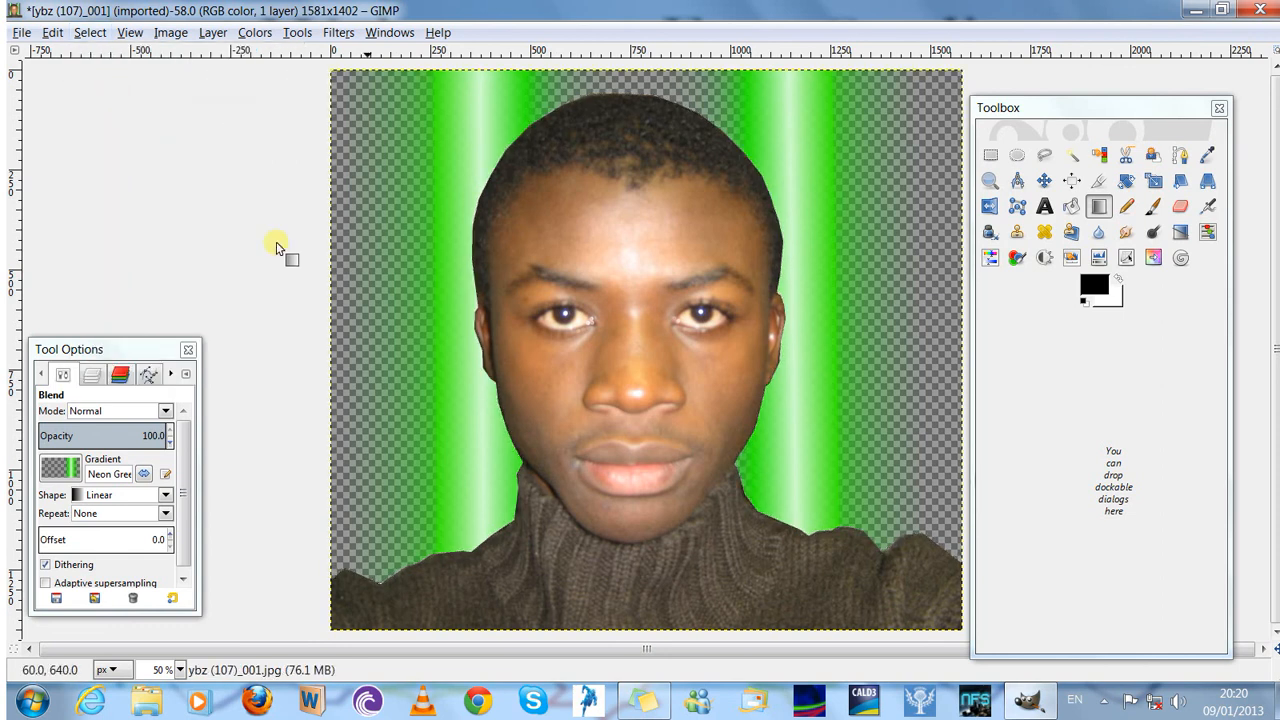